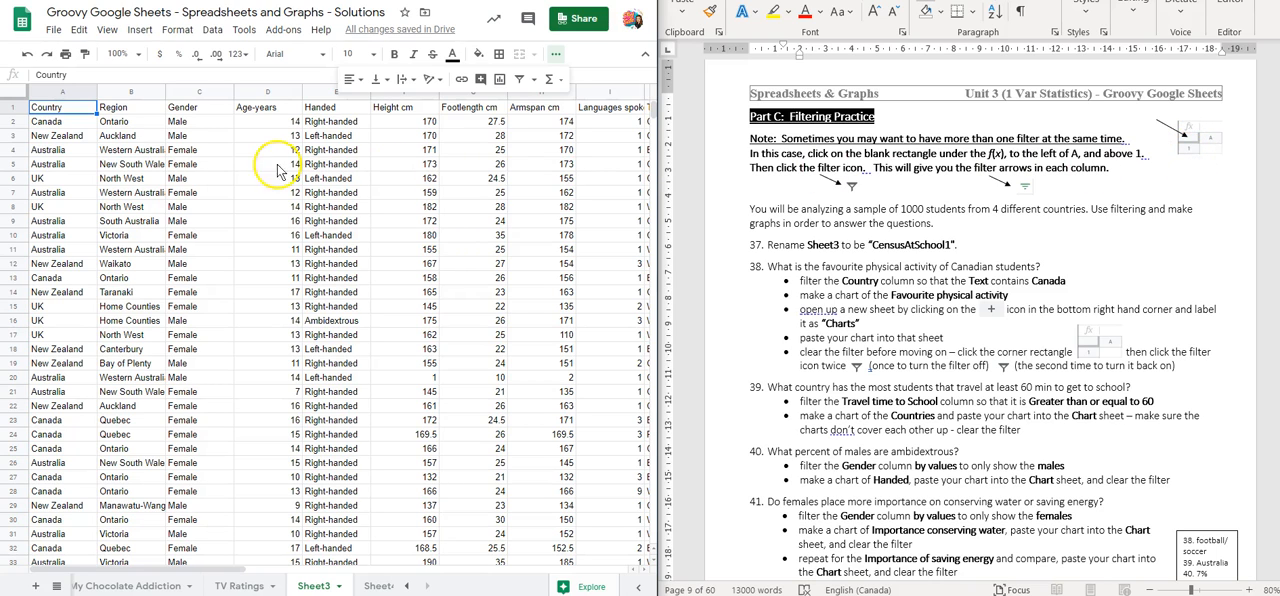
# Create a filter across the whole of Sheet3 so every column gets filter arrows
pyautogui.click(19, 96)
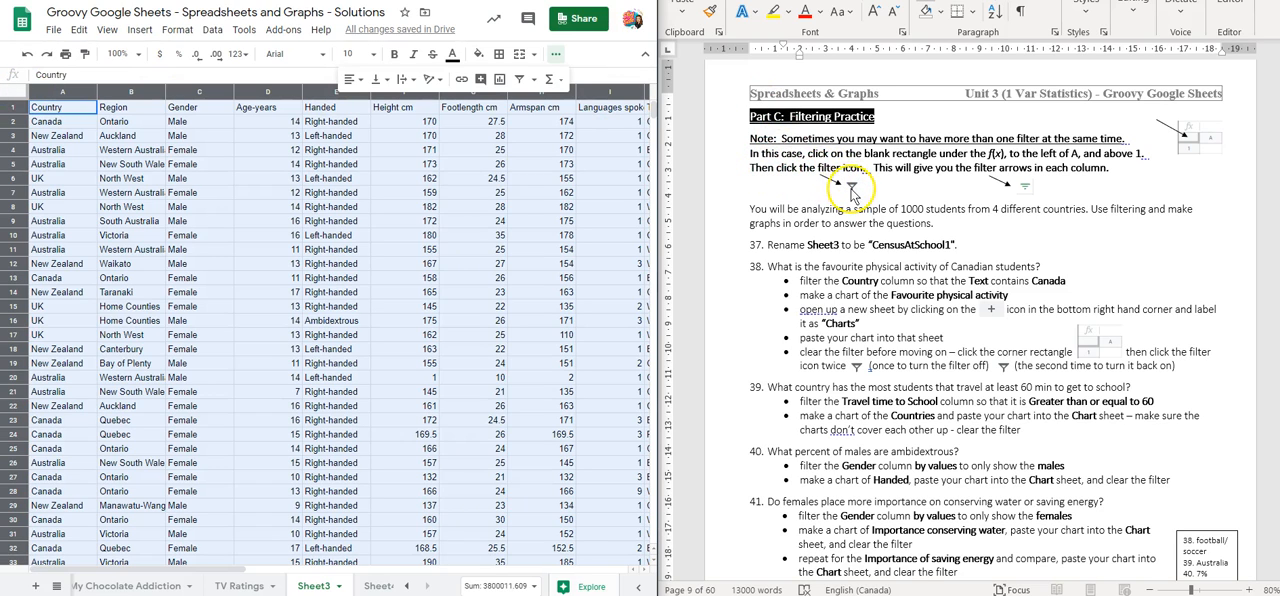
pyautogui.click(521, 80)
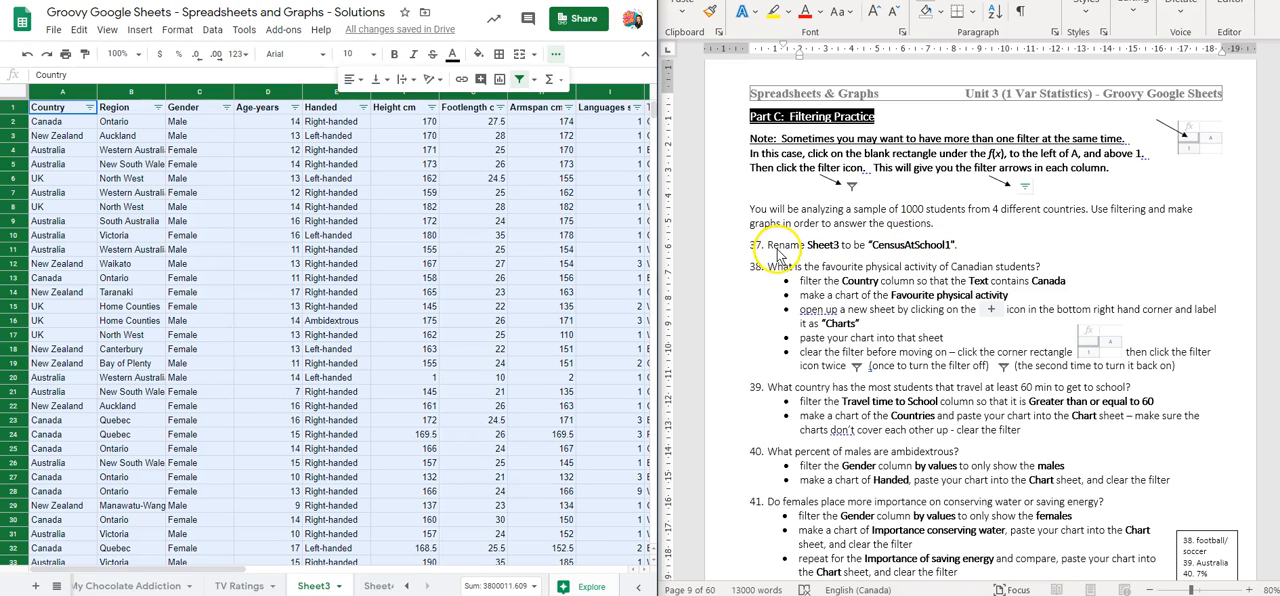
# Rename Sheet3 as CensusAtSchool1
pyautogui.doubleClick(313, 586)
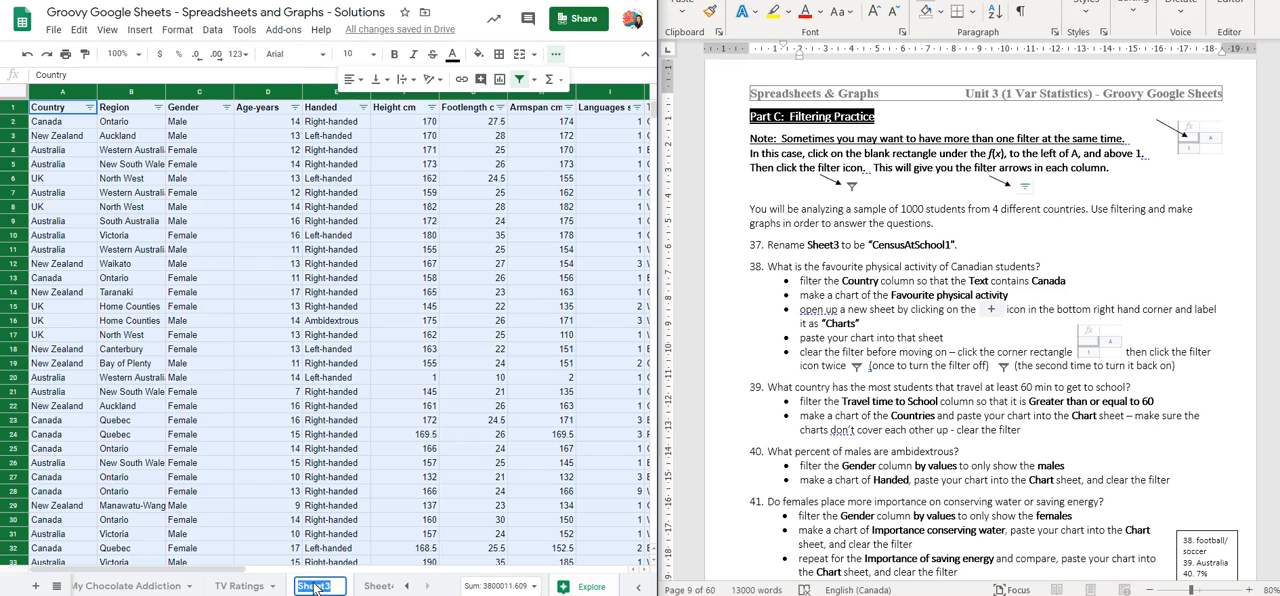
pyautogui.write('CensusAtSchool1')
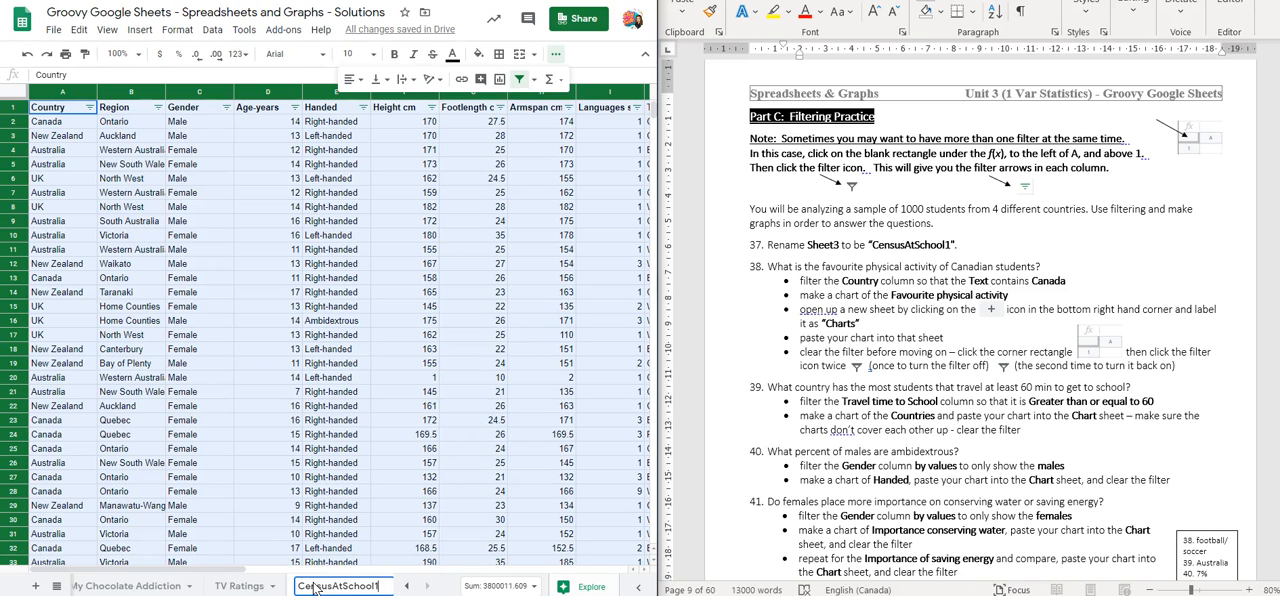
pyautogui.press('Return')
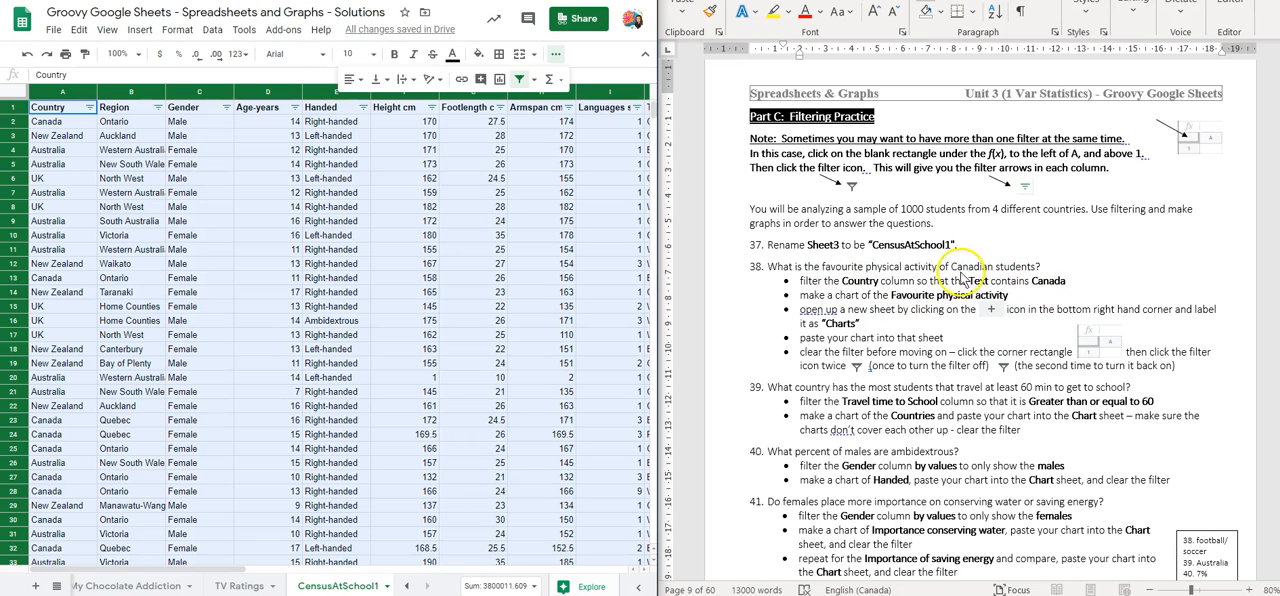
# Open the filter options of the Country column
pyautogui.click(555, 54)
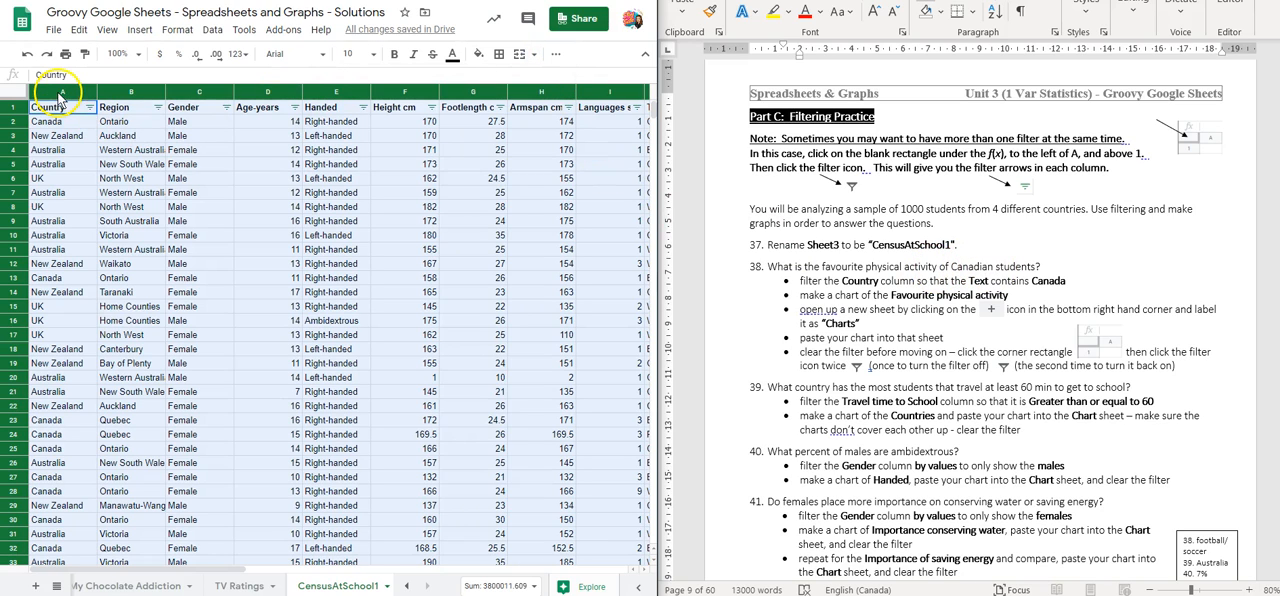
pyautogui.click(89, 107)
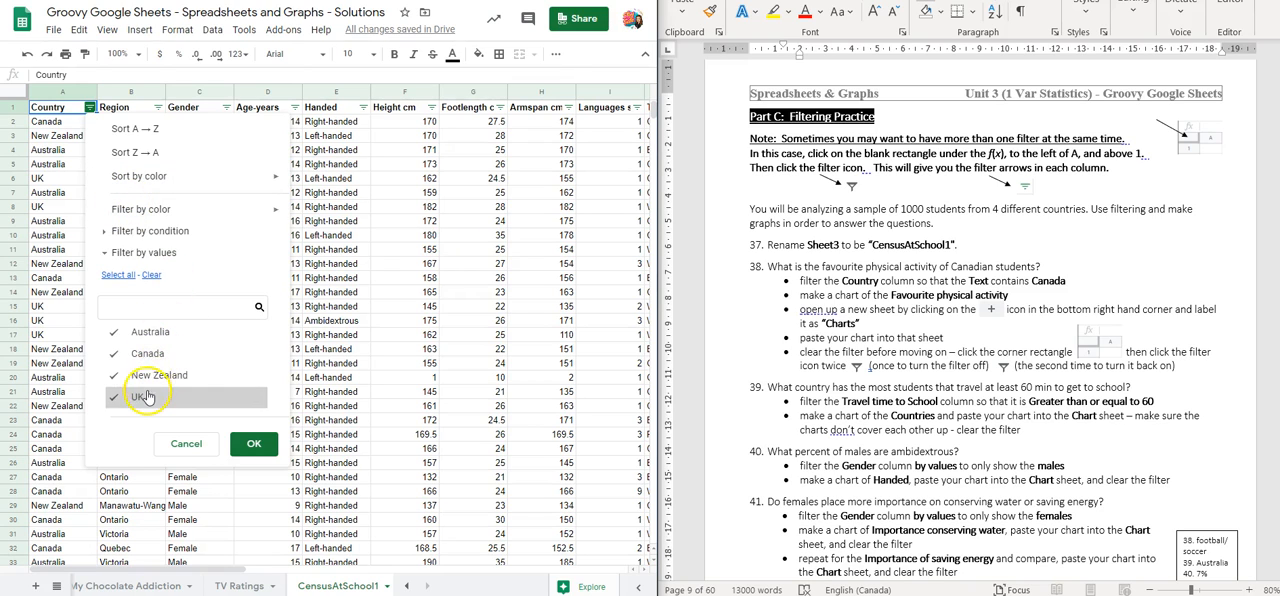
pyautogui.click(150, 333)
pyautogui.click(145, 374)
pyautogui.click(138, 399)
pyautogui.click(143, 376)
pyautogui.click(140, 333)
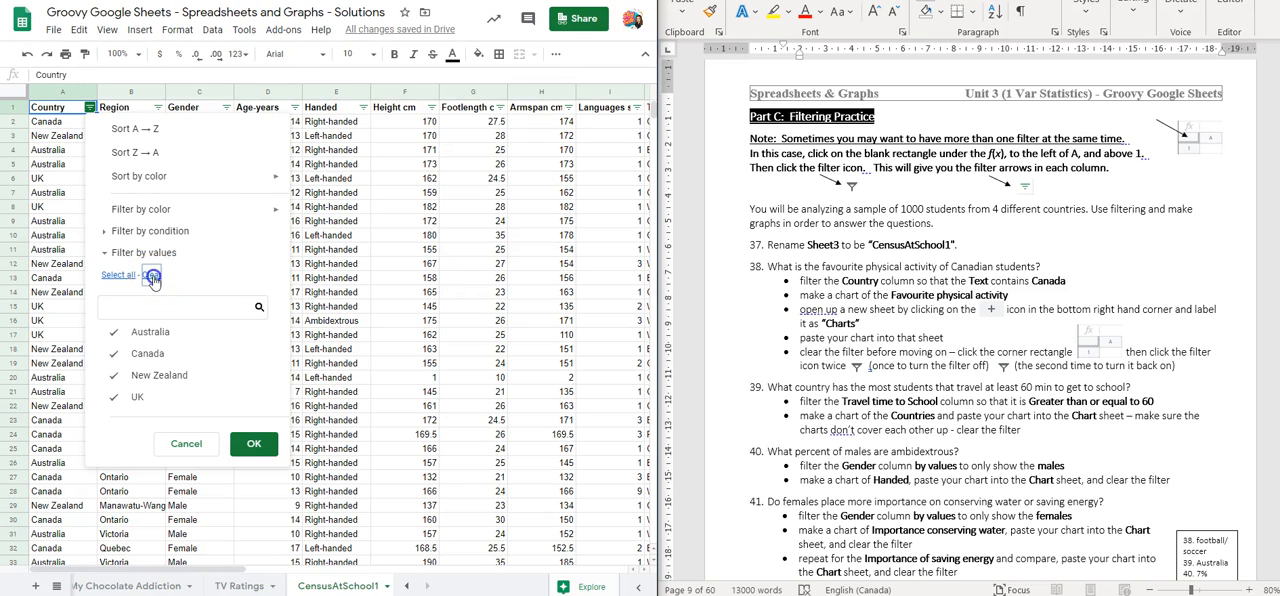
pyautogui.click(151, 276)
pyautogui.click(143, 358)
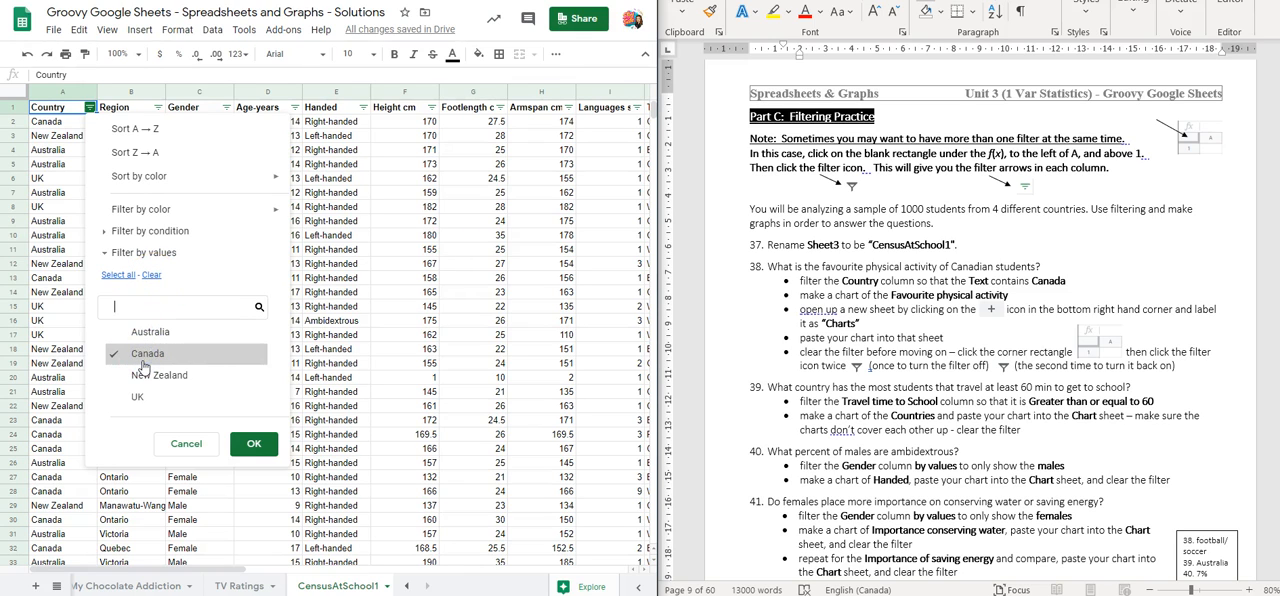
pyautogui.click(118, 274)
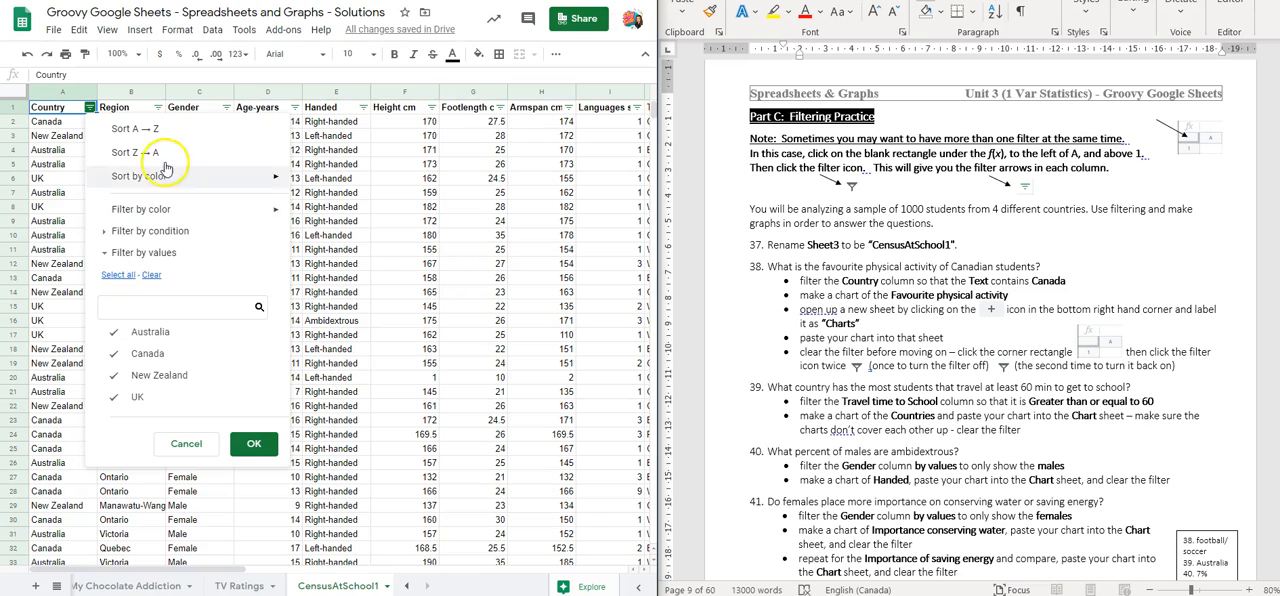
# Filter the Country column by the condition Text contains "Canada"
pyautogui.click(104, 232)
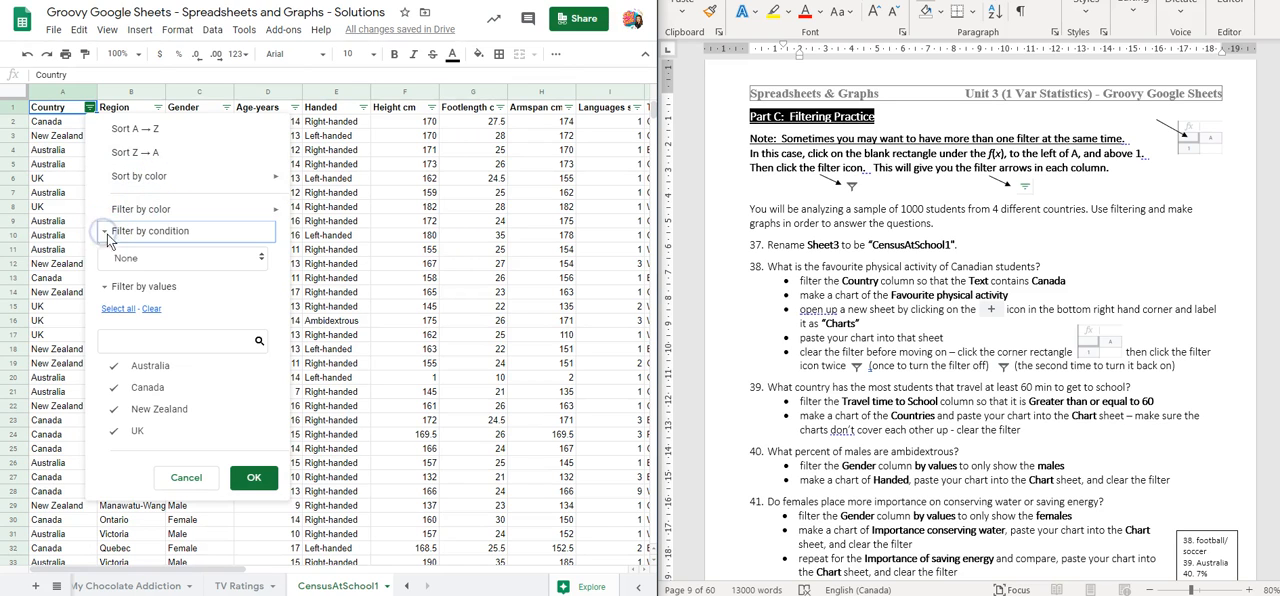
pyautogui.click(135, 262)
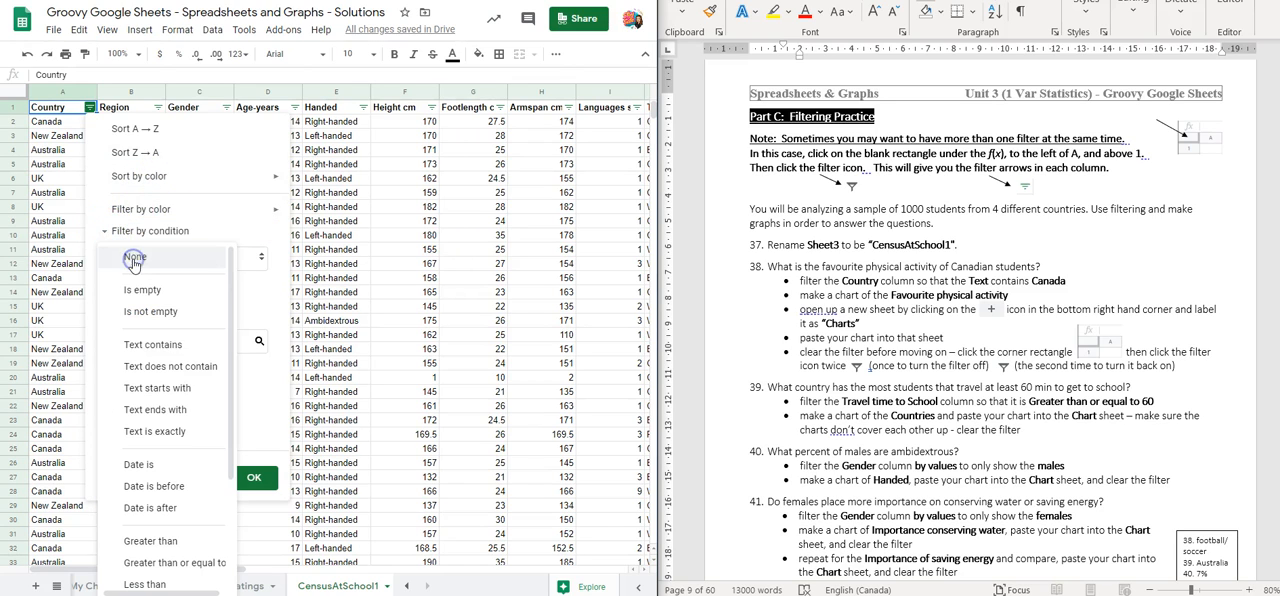
pyautogui.click(142, 346)
pyautogui.click(135, 288)
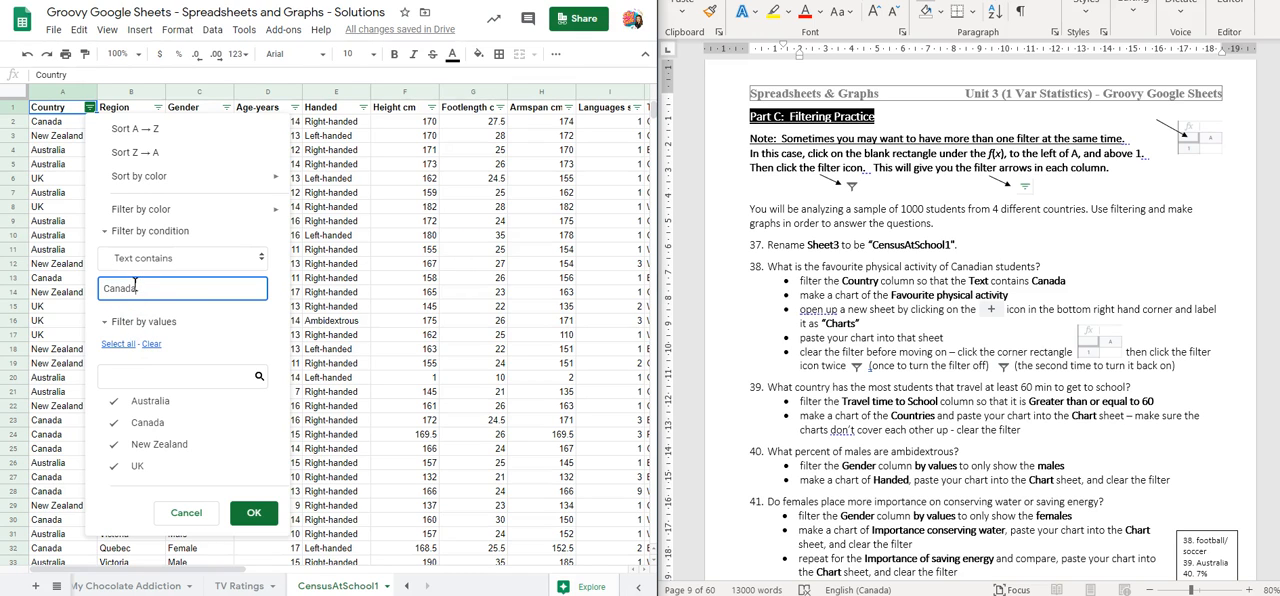
pyautogui.click(250, 516)
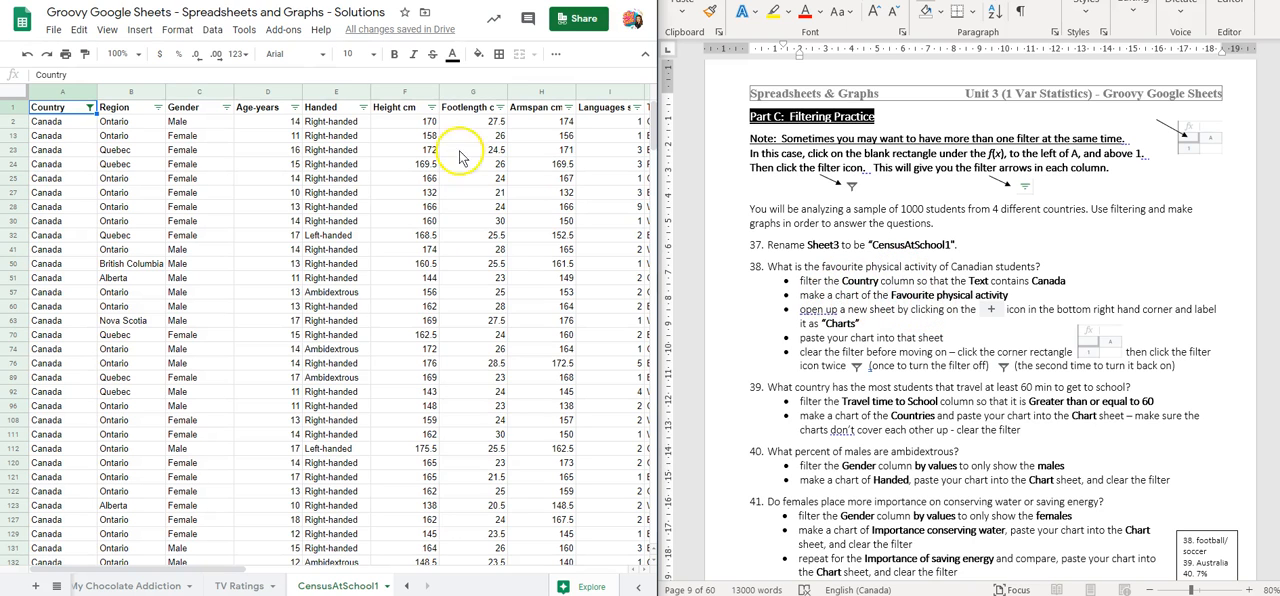
# Insert a chart of the Favourite physical activity column
pyautogui.moveTo(238, 568); pyautogui.dragTo(411, 588)
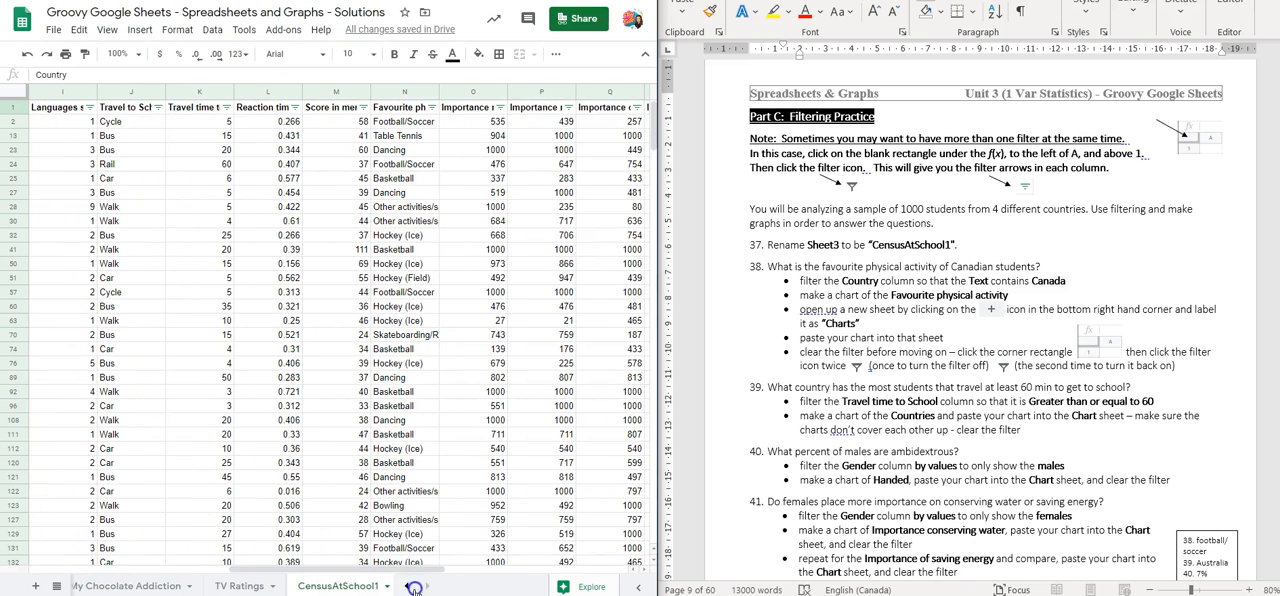
pyautogui.click(404, 92)
pyautogui.click(131, 30)
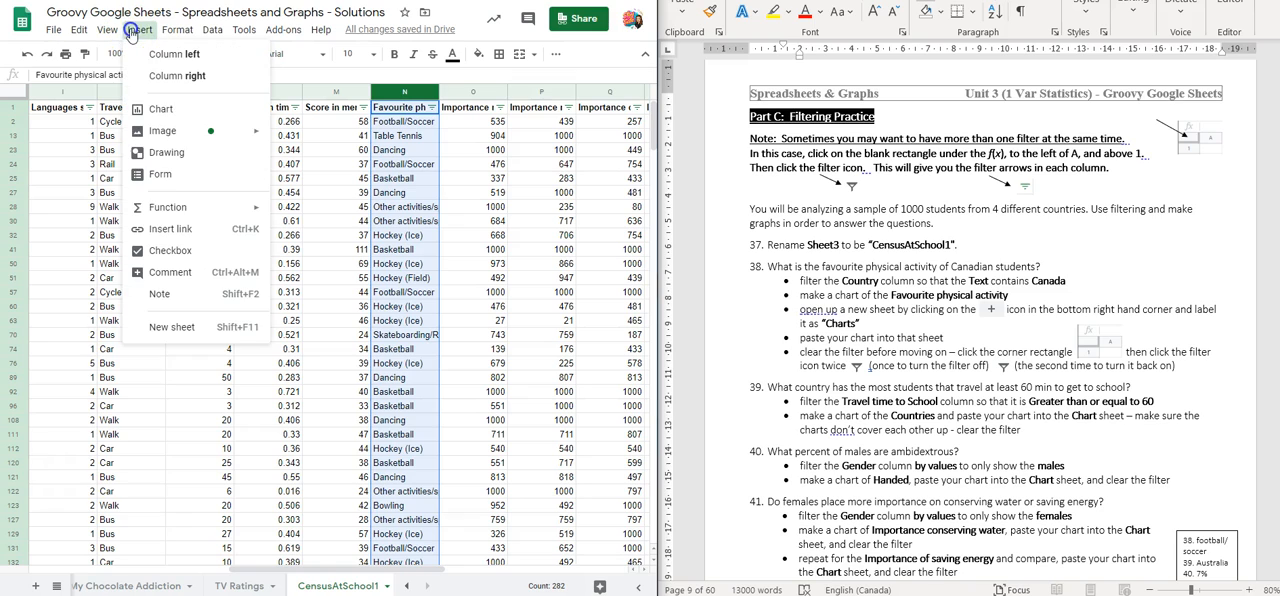
pyautogui.click(162, 109)
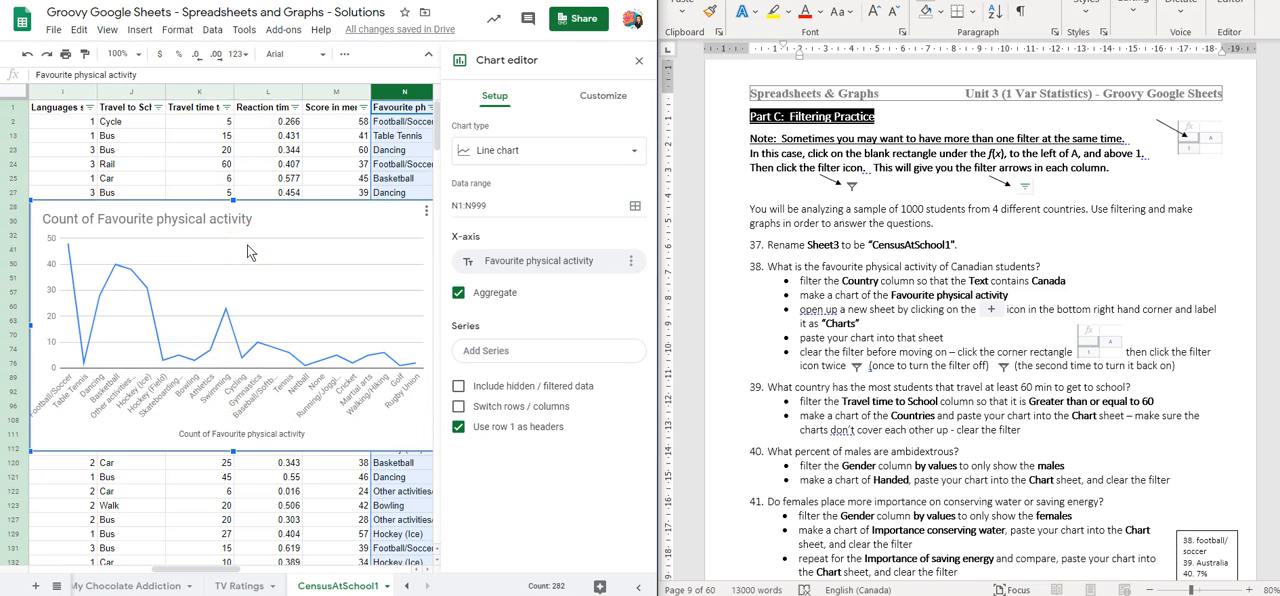
# Change the favourite physical activity chart to a column chart and close the chart editor
pyautogui.click(500, 160)
pyautogui.scroll(-4, 478, 325)
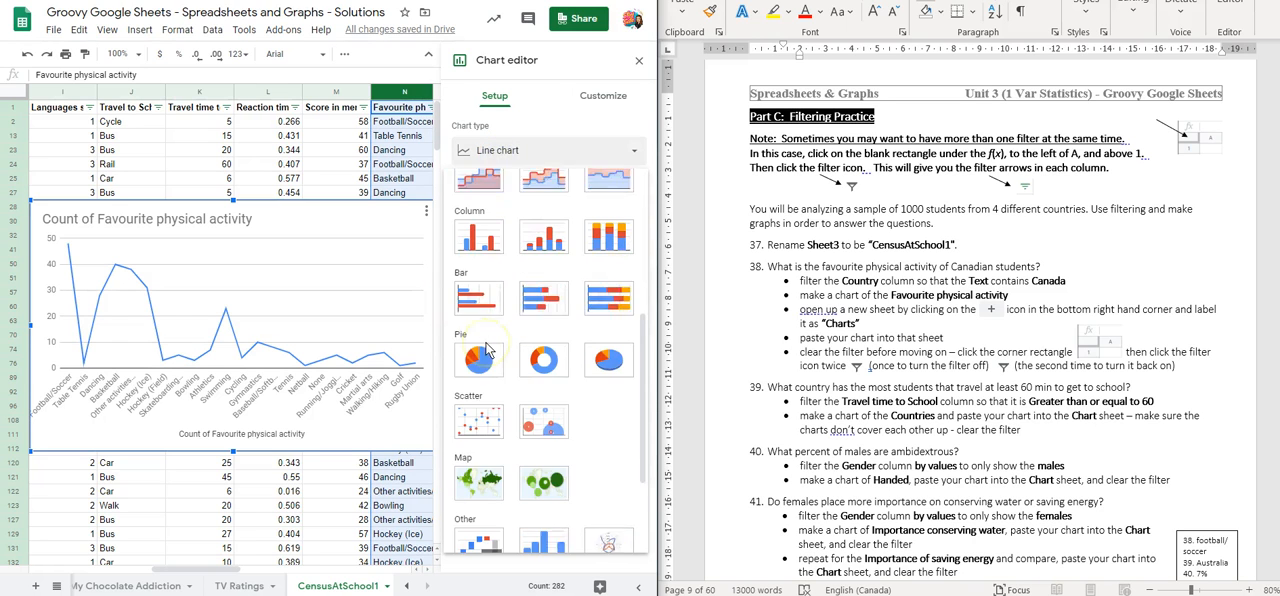
pyautogui.scroll(1, 480, 315)
pyautogui.click(478, 303)
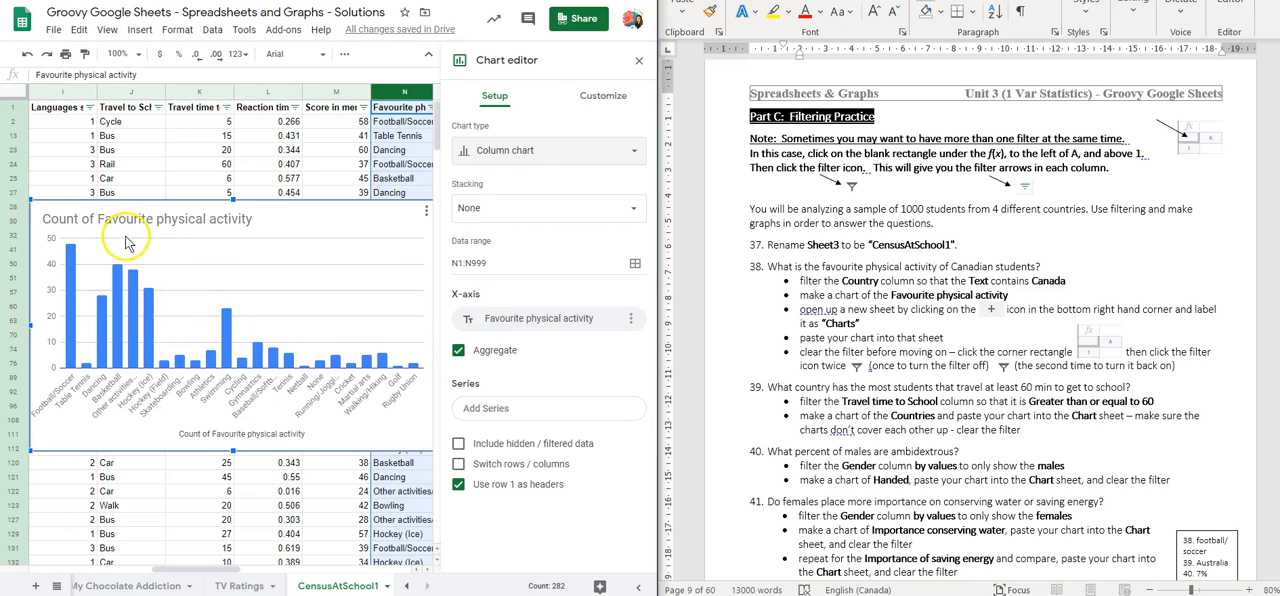
pyautogui.click(639, 60)
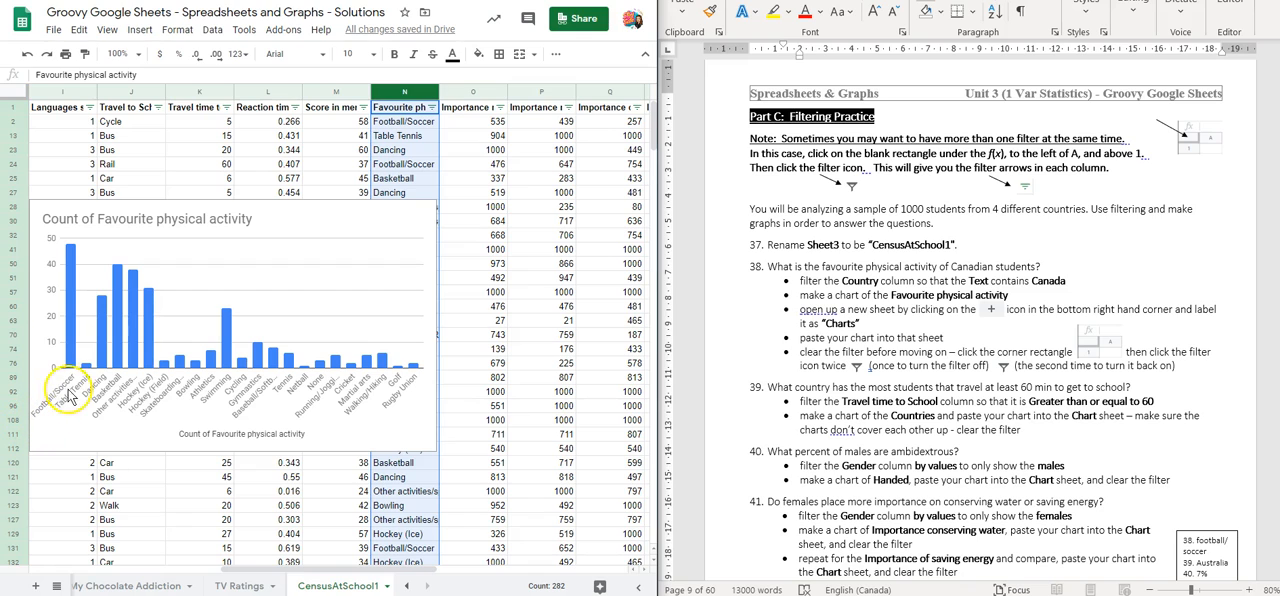
# Examine the tallest column of the chart to identify the favourite physical activity of Canadian students
pyautogui.click(76, 320)
pyautogui.moveTo(71, 314)
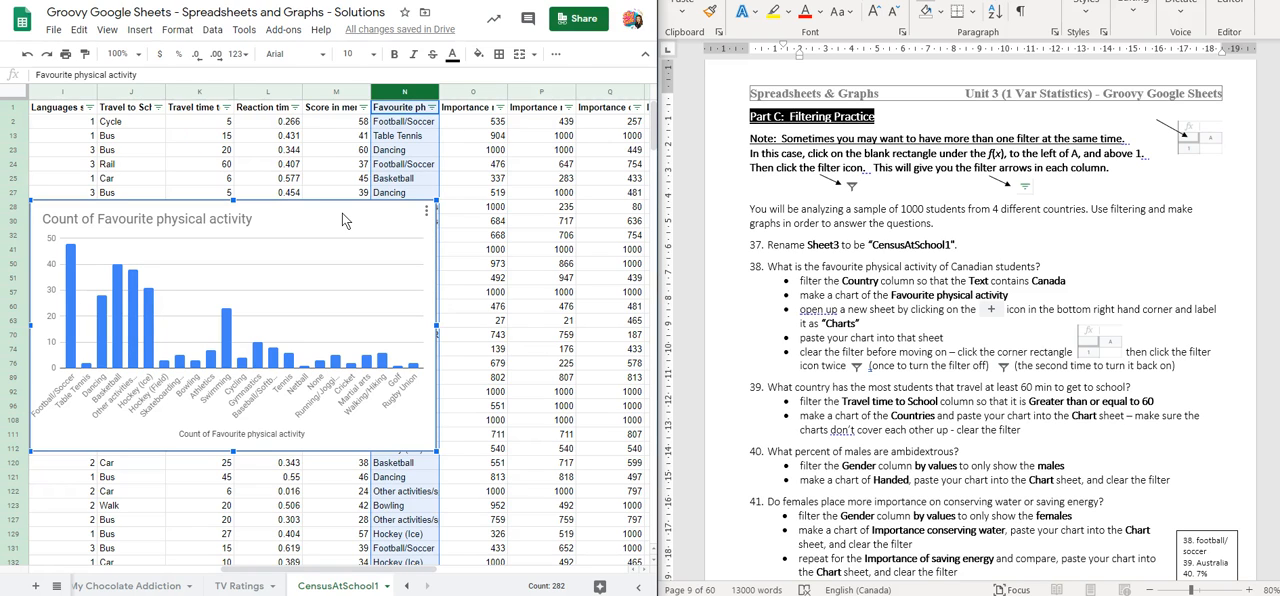
pyautogui.click(318, 234)
# Add a new sheet and name it Charts
pyautogui.click(35, 587)
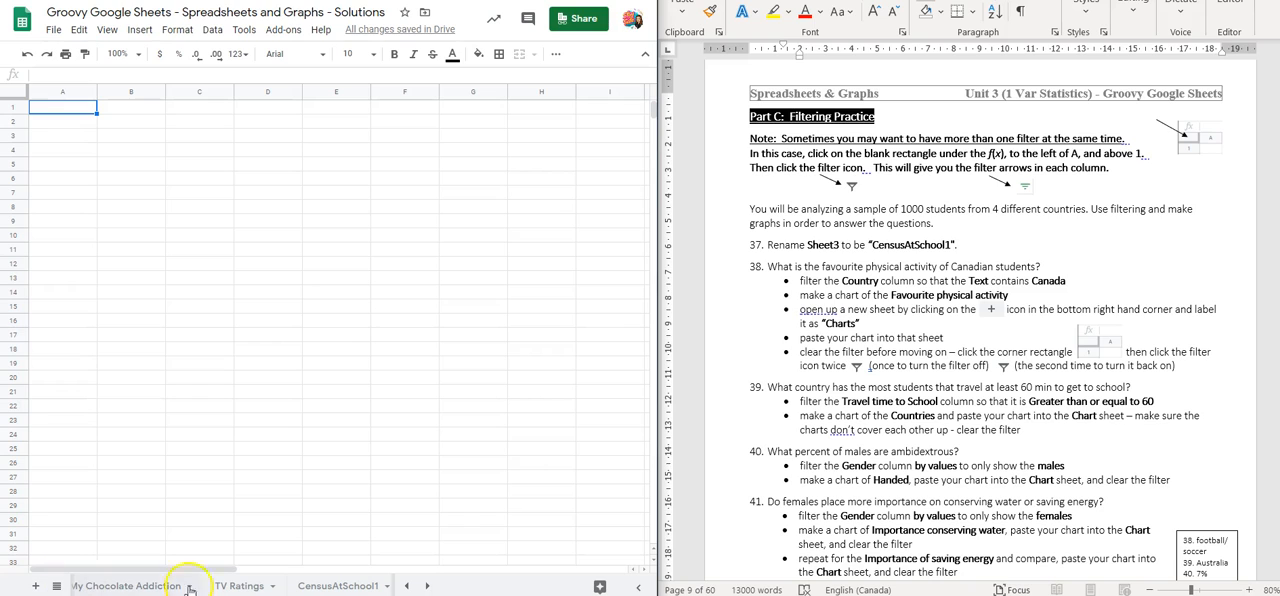
pyautogui.click(428, 585)
pyautogui.click(282, 586)
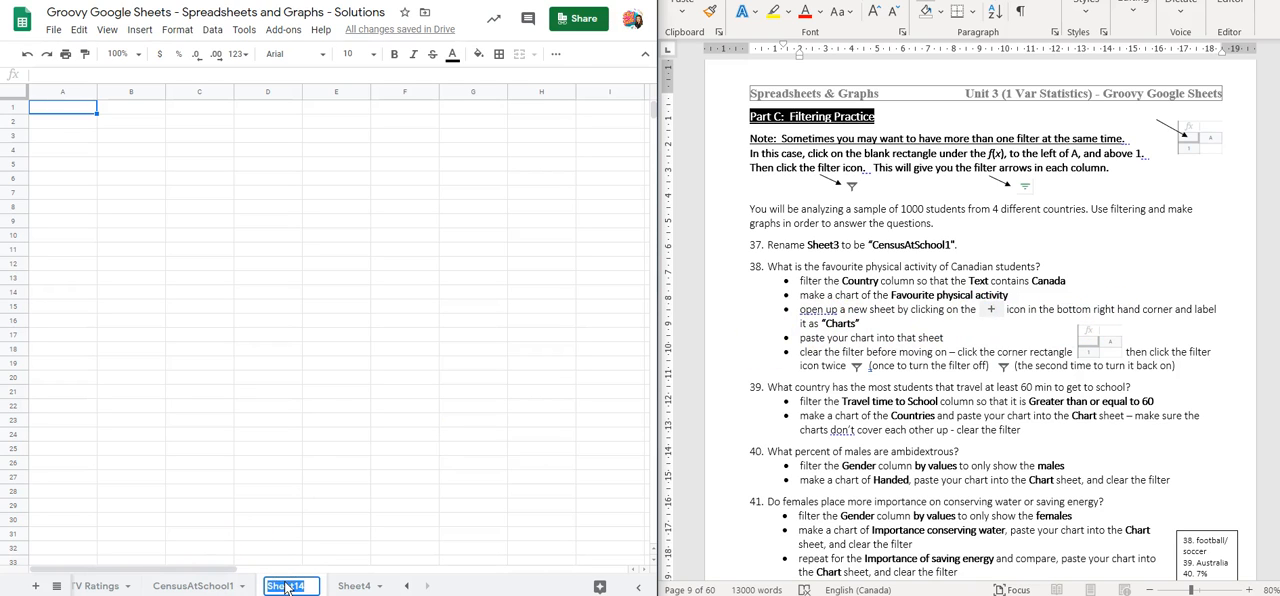
pyautogui.write('Charts')
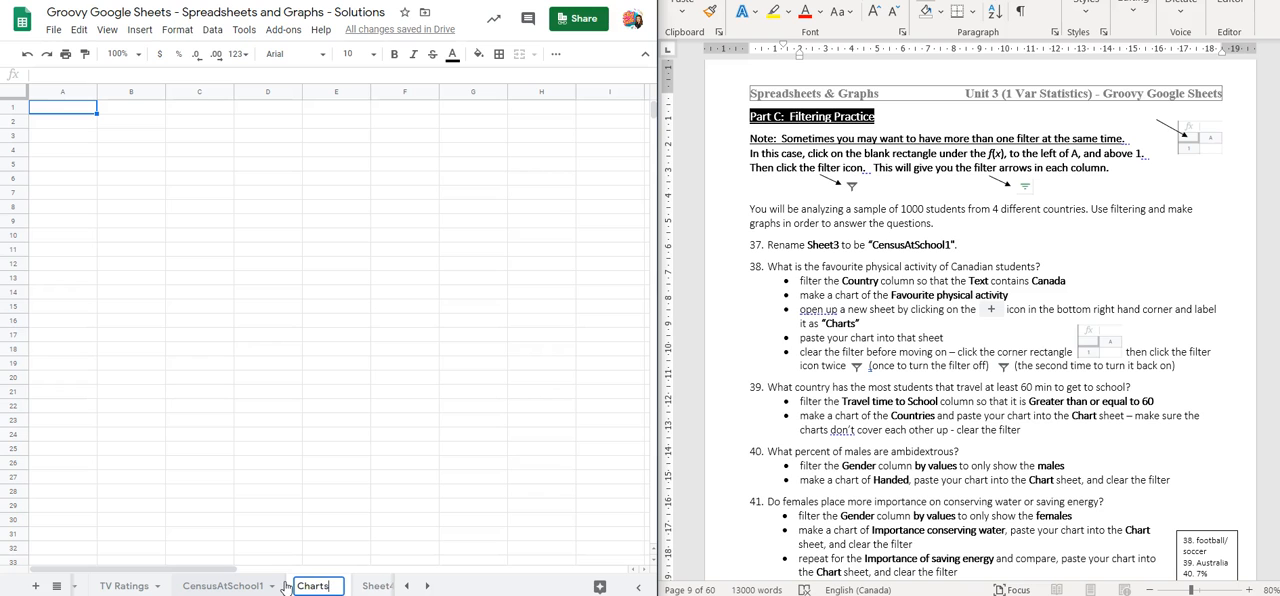
pyautogui.press('Return')
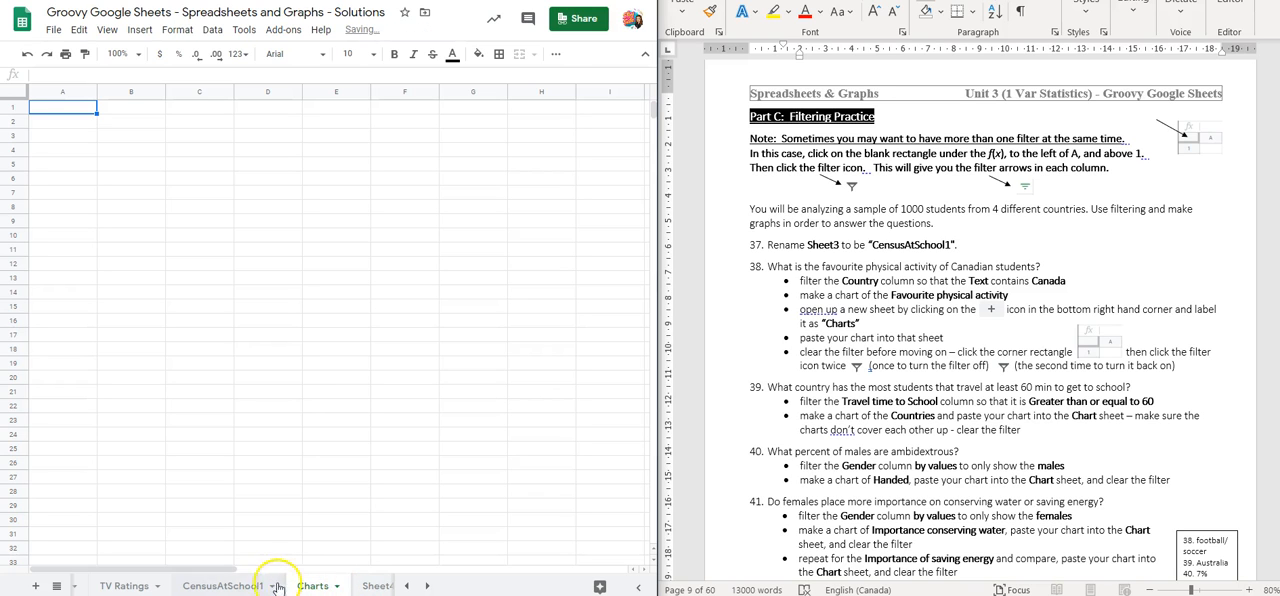
# Copy the favourite physical activity chart from CensusAtSchool1 into the Charts sheet, placed at the upper-left corner of the grid
pyautogui.click(229, 586)
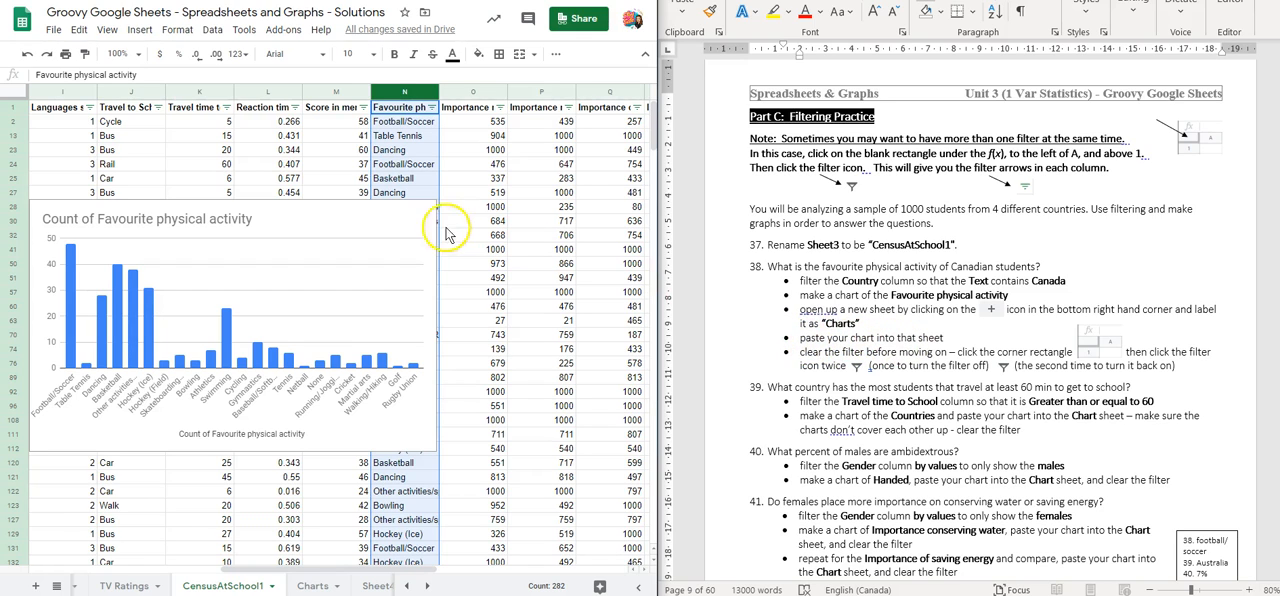
pyautogui.click(365, 225)
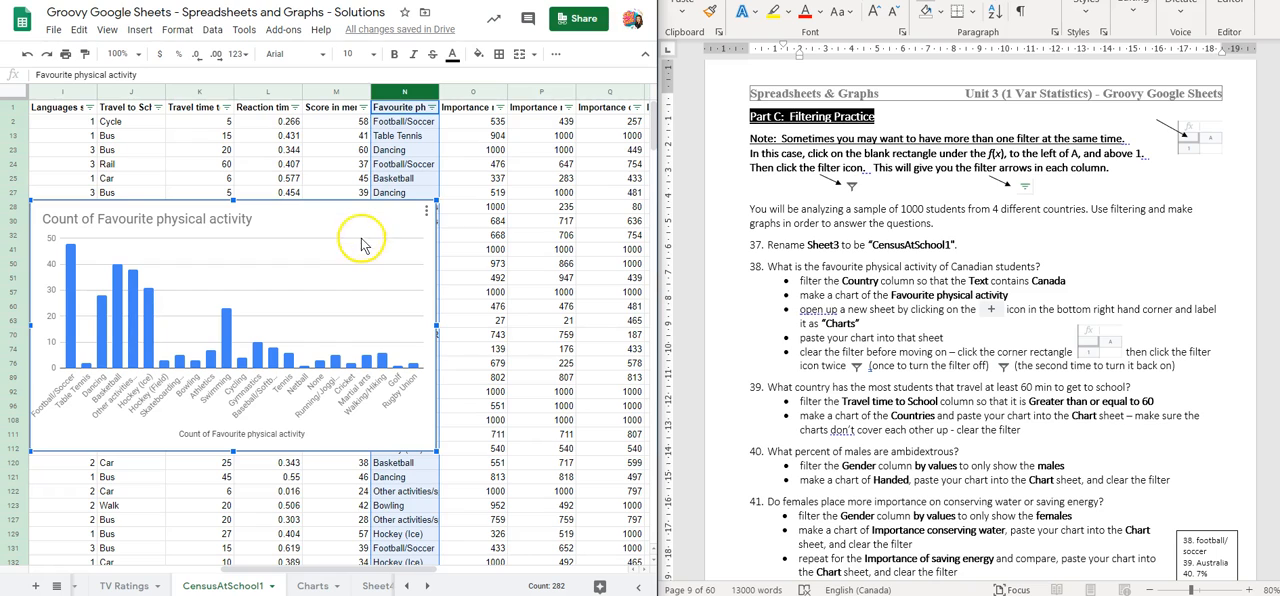
pyautogui.click(410, 556)
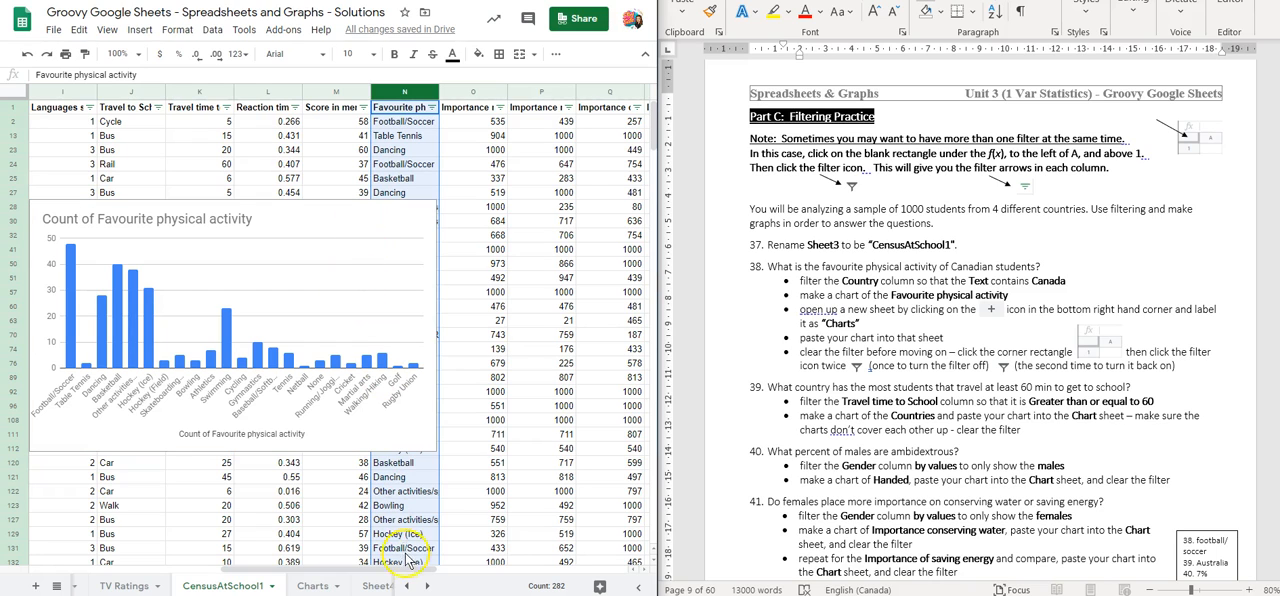
pyautogui.click(318, 586)
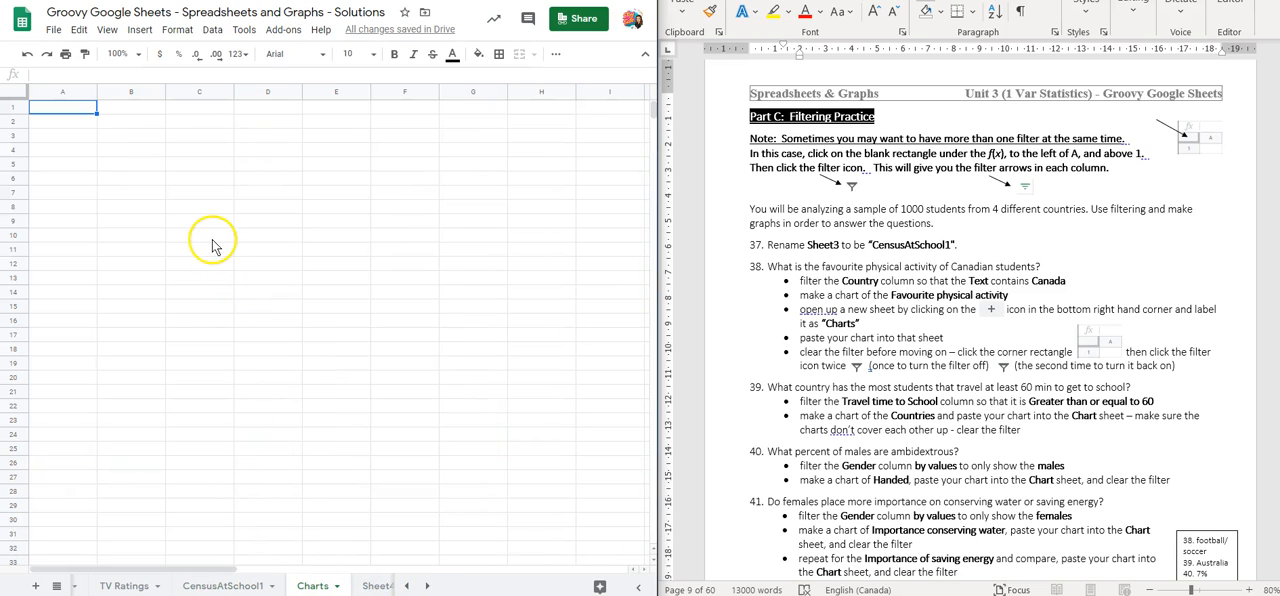
pyautogui.hotkey('ctrl', 'v')
pyautogui.moveTo(321, 132); pyautogui.dragTo(311, 108)
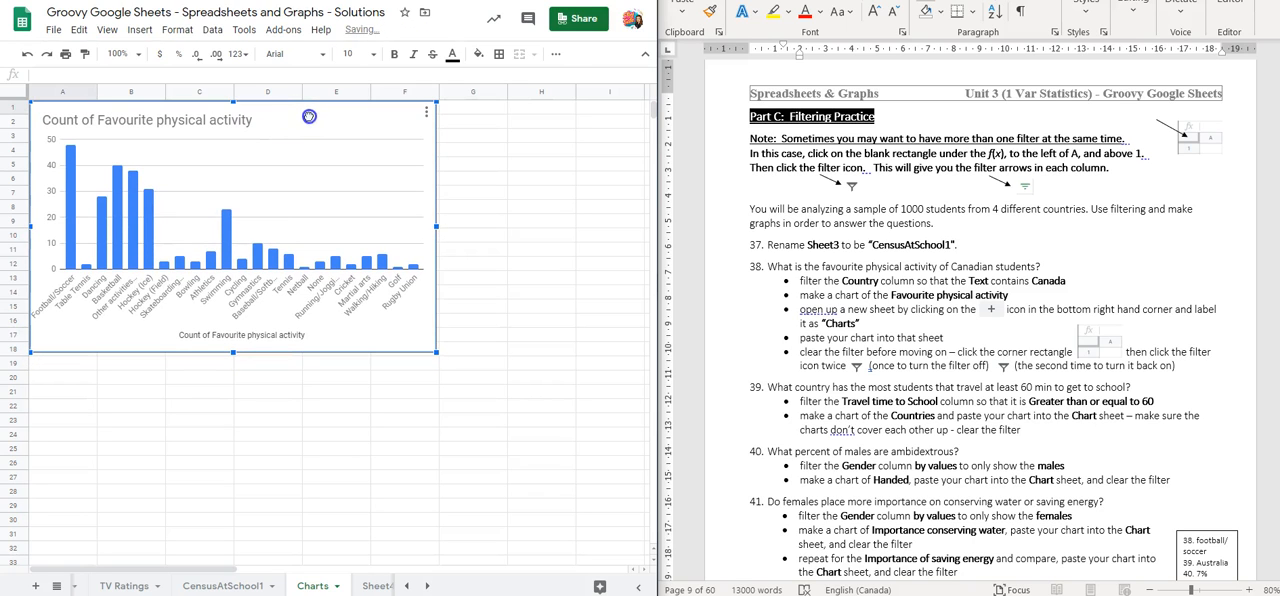
# Enter the answer "football/soccer" in cell G5, beside the chart
pyautogui.click(484, 162)
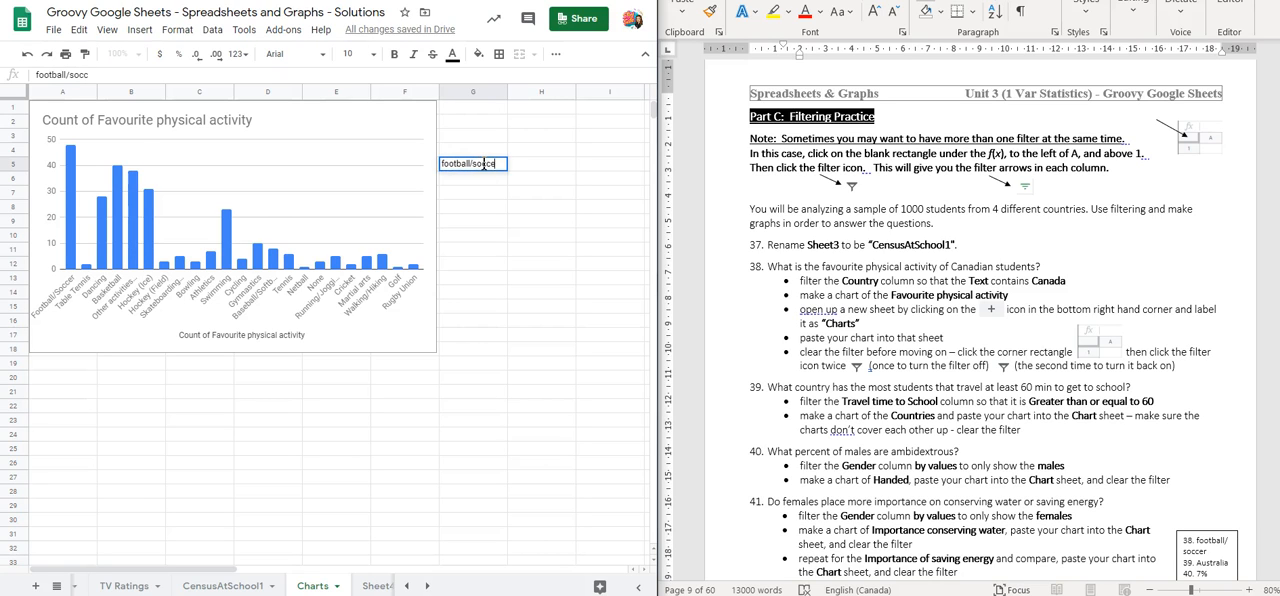
pyautogui.write('football/soccer')
pyautogui.press('Return')
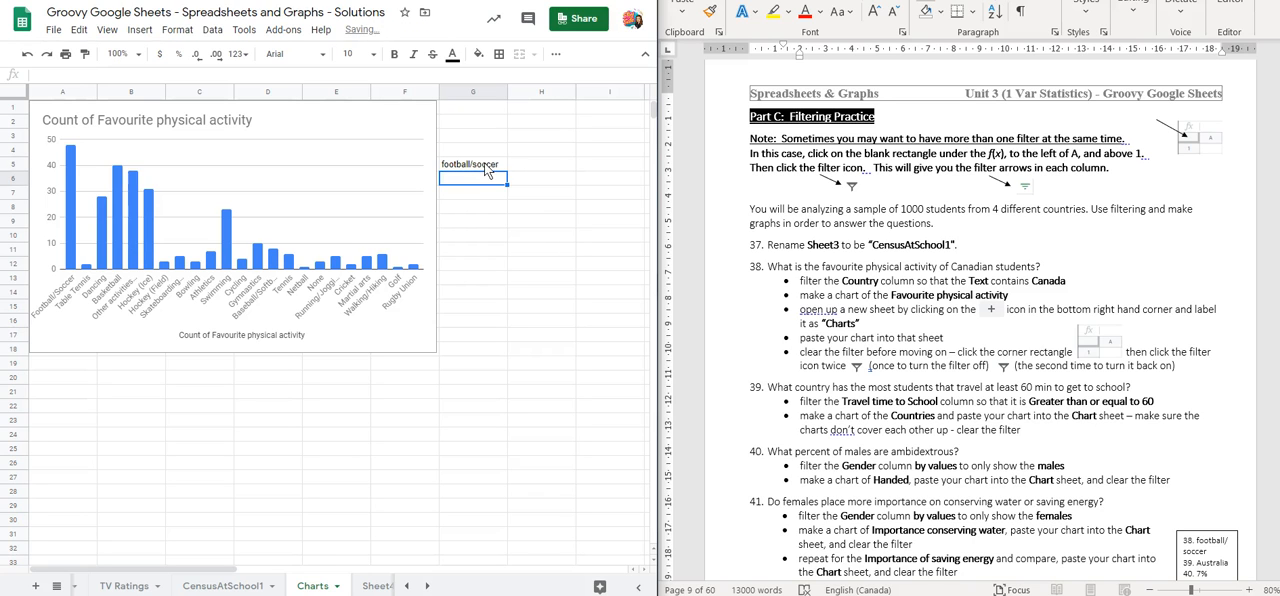
# Delete the original chart from the CensusAtSchool1 sheet and return to the Country column
pyautogui.click(222, 586)
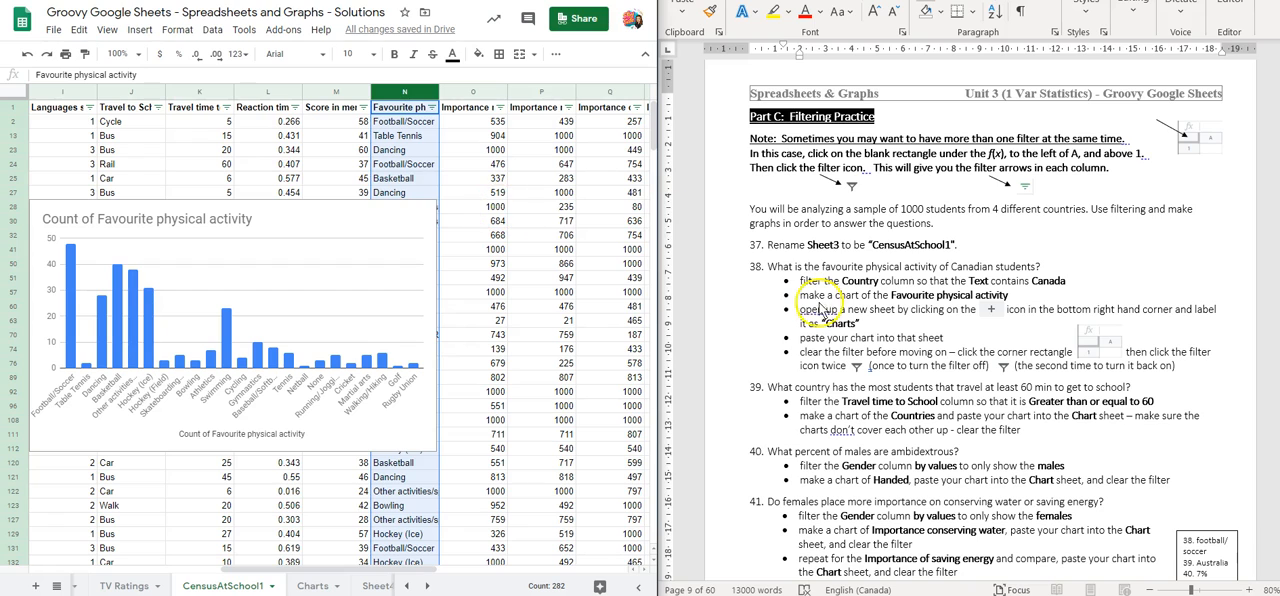
pyautogui.click(362, 219)
pyautogui.press('Delete')
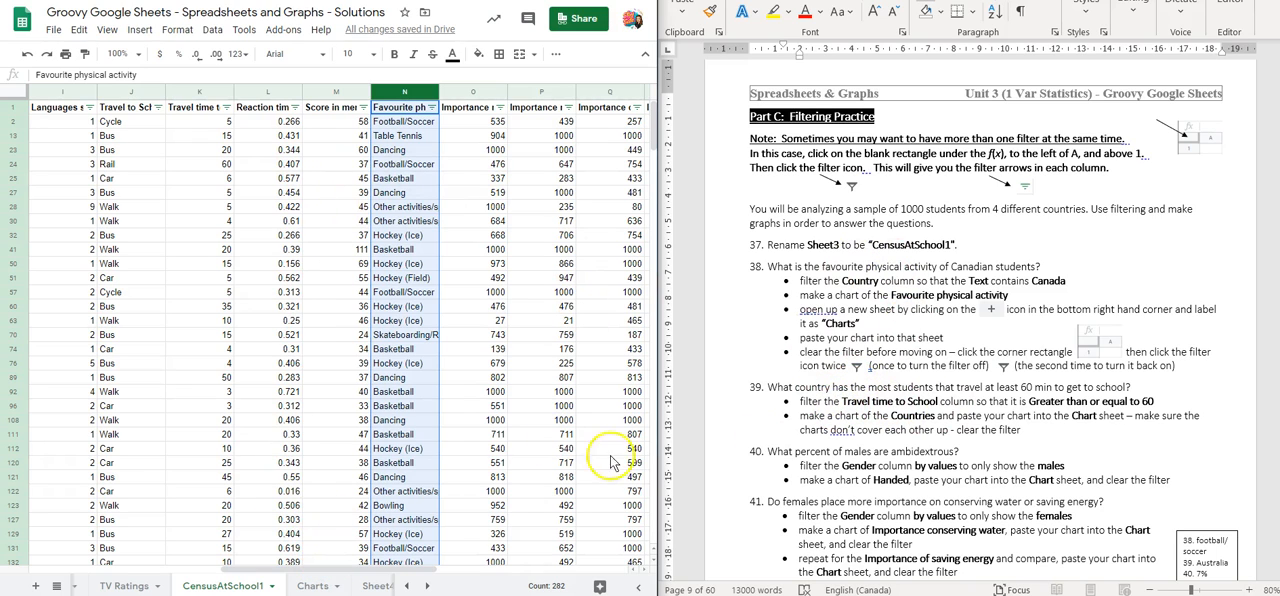
pyautogui.moveTo(318, 570); pyautogui.dragTo(128, 568)
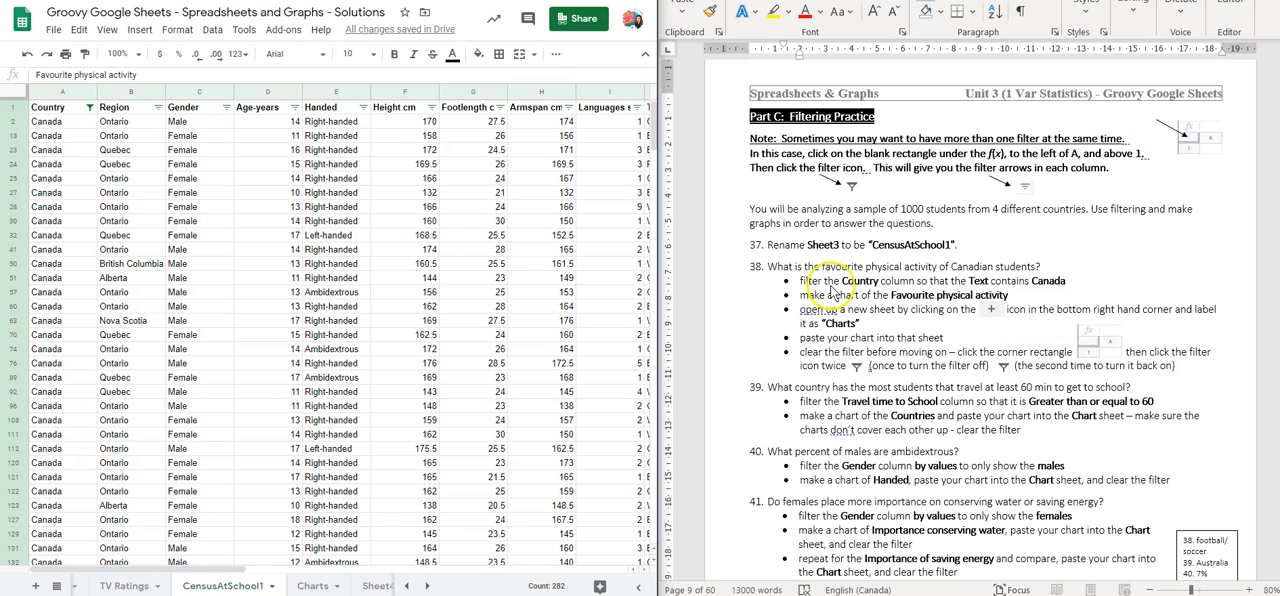
# Clear the Country filter by turning the filter off and back on for the entire CensusAtSchool1 sheet
pyautogui.click(17, 89)
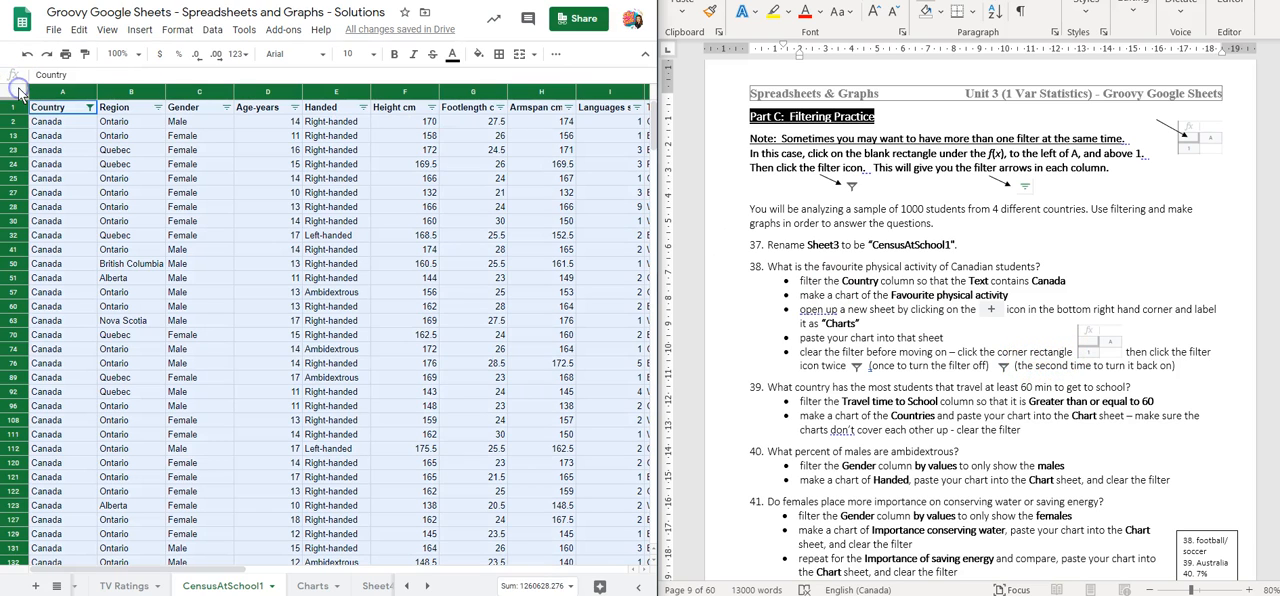
pyautogui.click(557, 55)
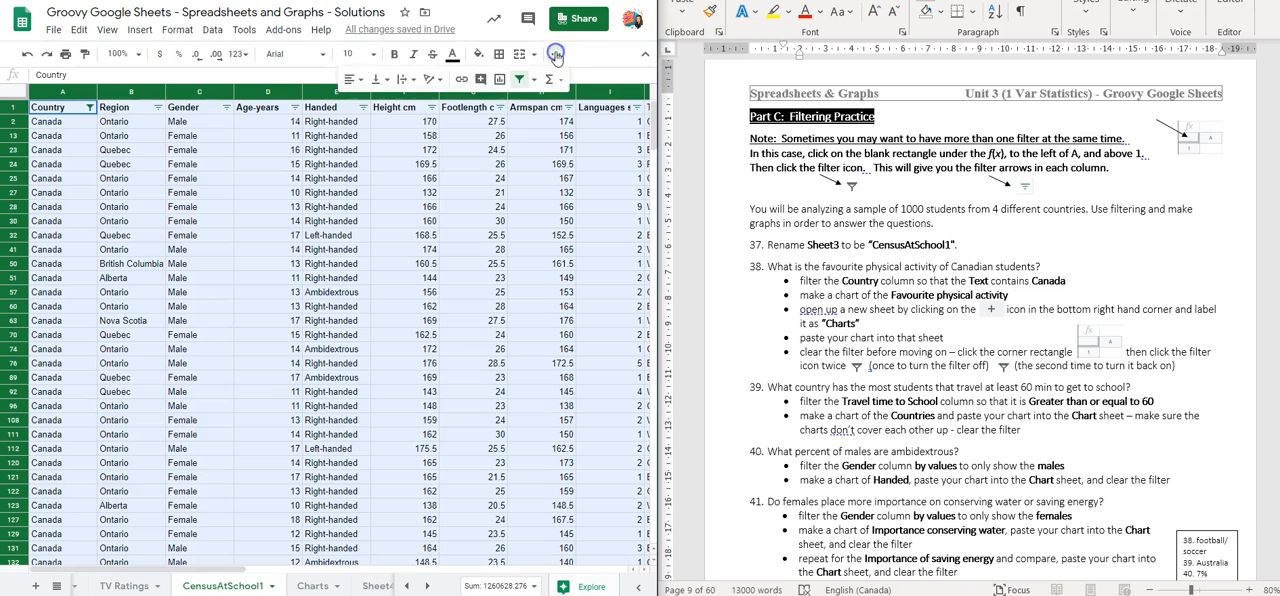
pyautogui.click(517, 84)
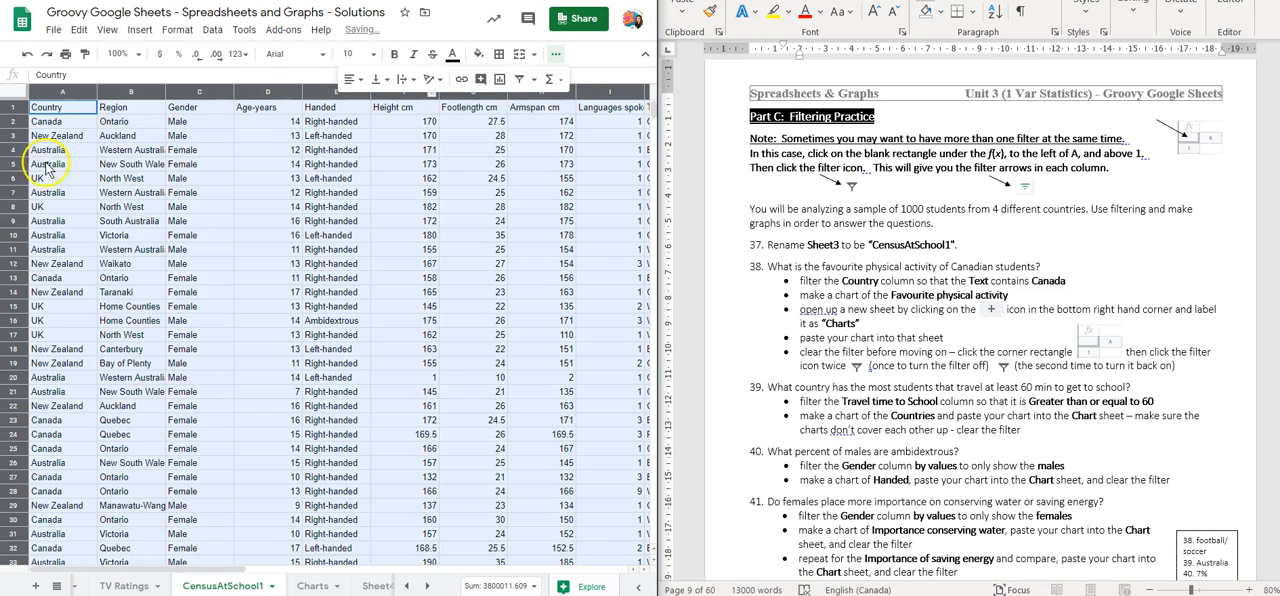
pyautogui.click(516, 80)
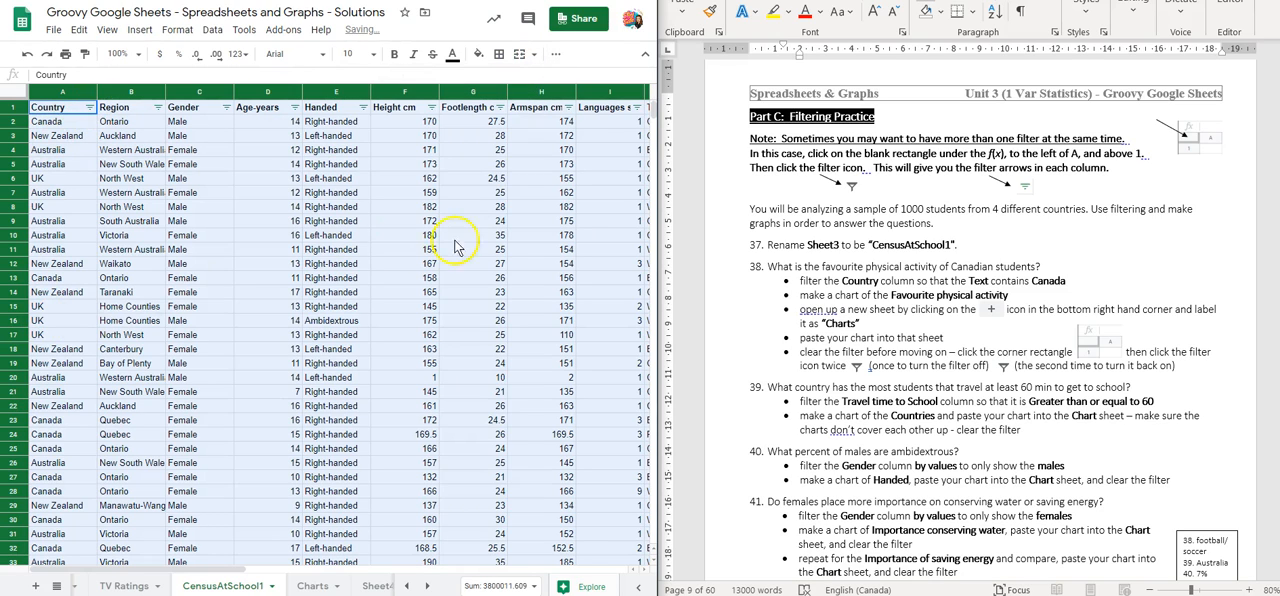
# Filter the Travel time to School column by condition to values greater than or equal to 60
pyautogui.scroll(-4, 840, 288)
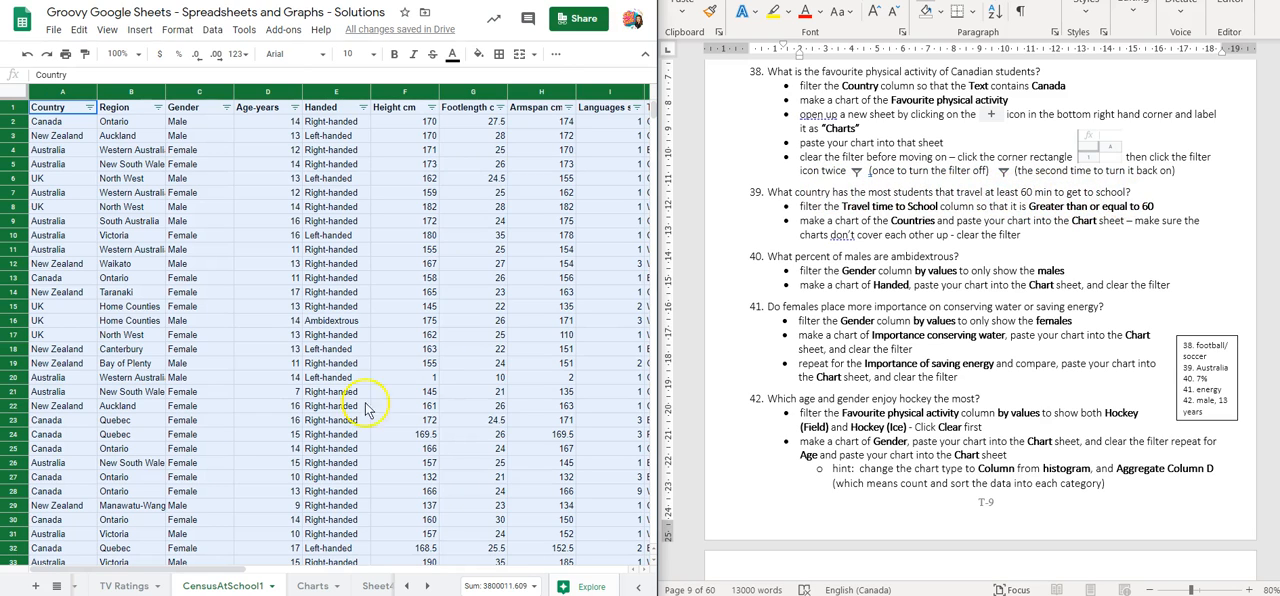
pyautogui.moveTo(129, 568); pyautogui.dragTo(263, 566)
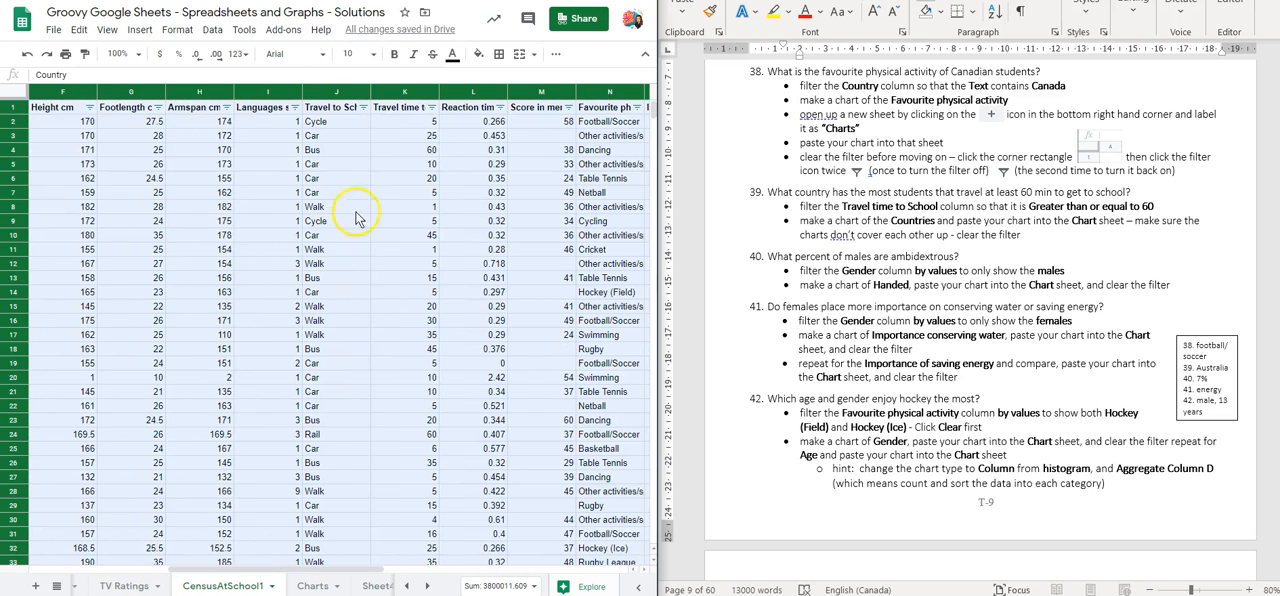
pyautogui.click(432, 108)
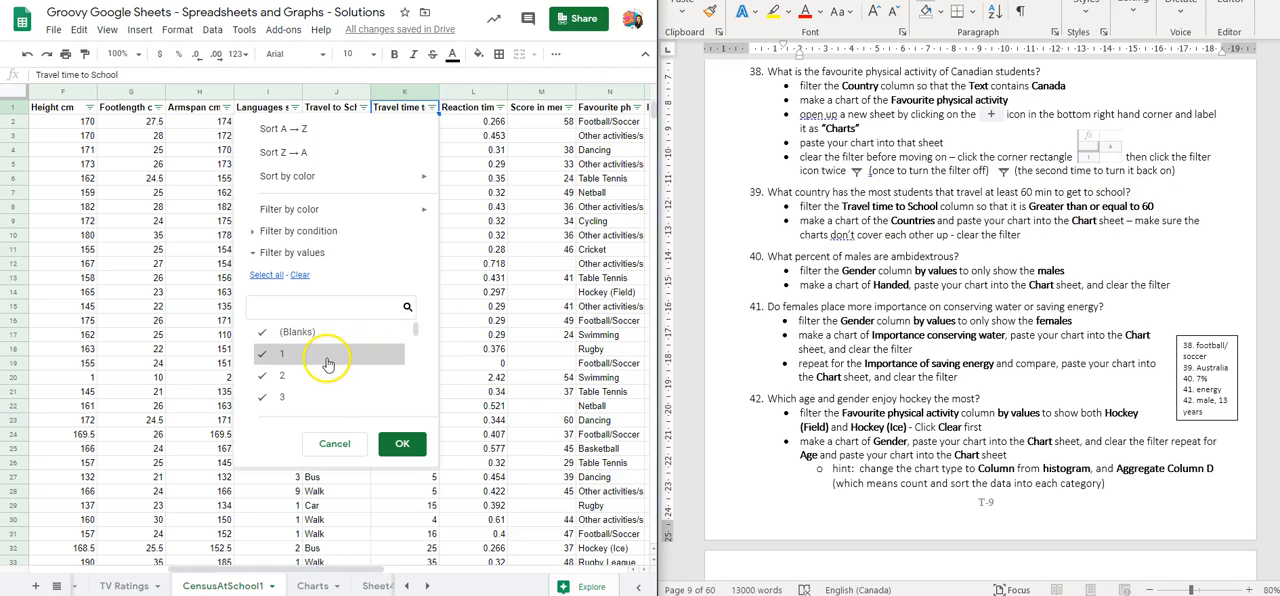
pyautogui.scroll(-10, 335, 362)
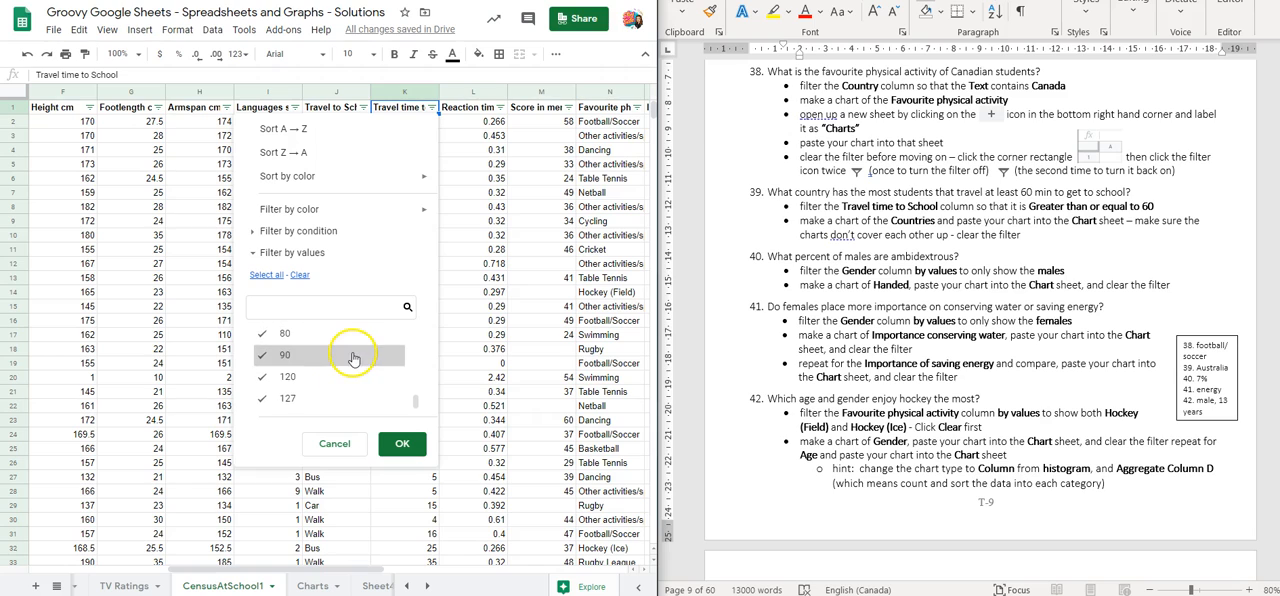
pyautogui.scroll(2, 352, 367)
pyautogui.scroll(-2, 340, 368)
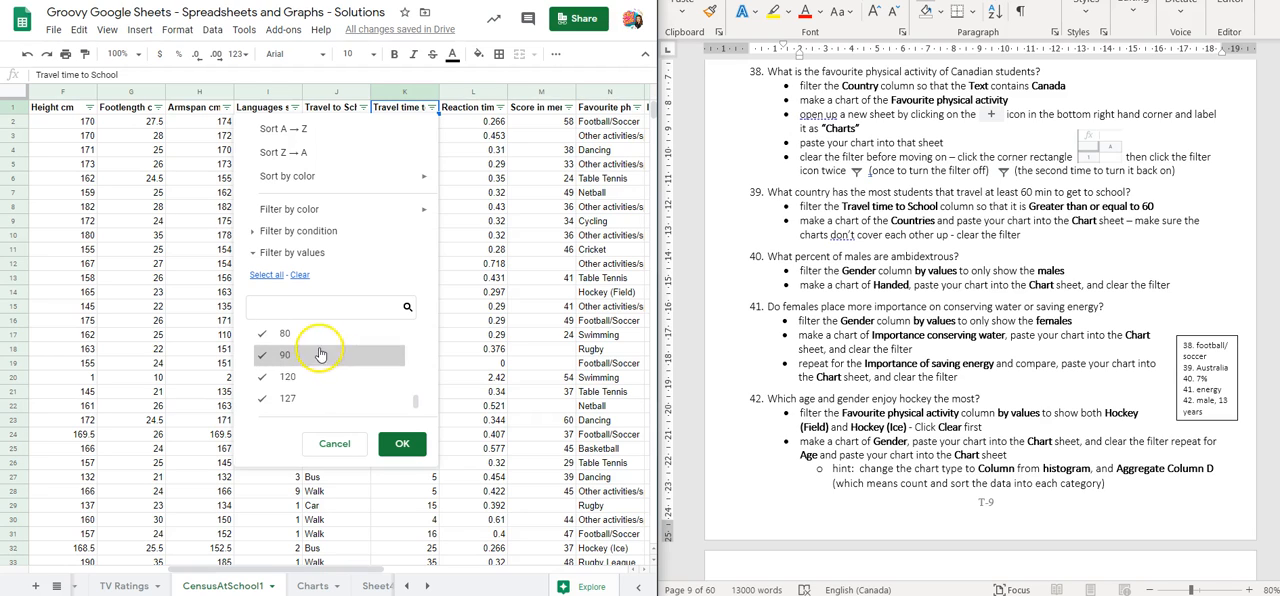
pyautogui.scroll(2, 313, 375)
pyautogui.scroll(8, 311, 381)
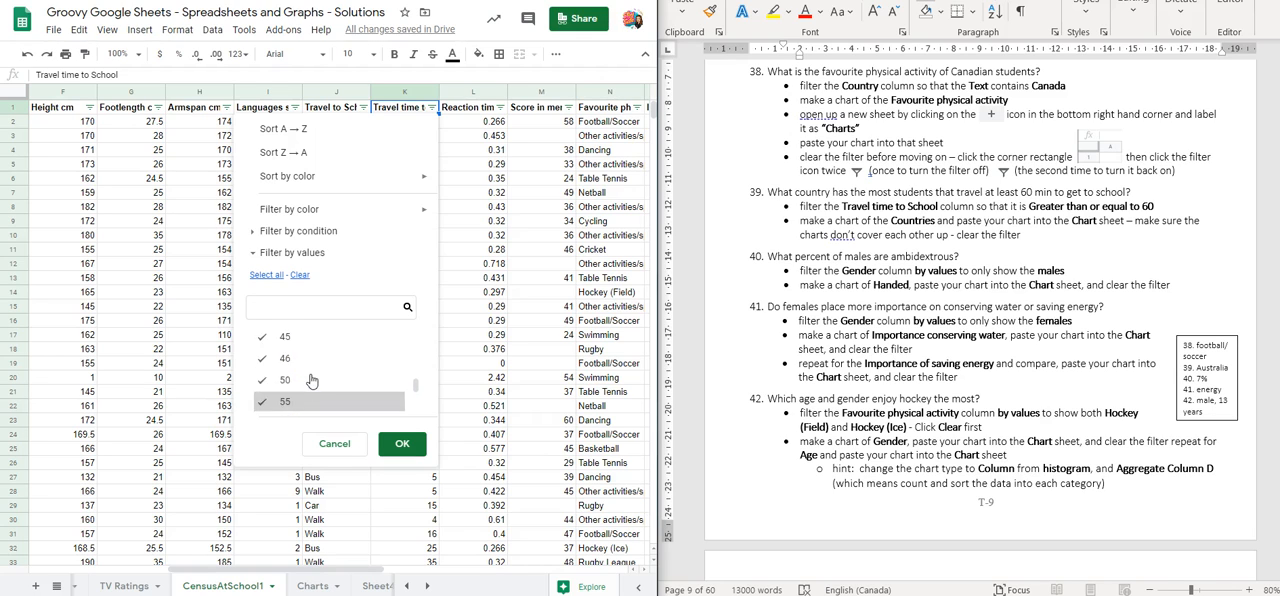
pyautogui.click(253, 238)
pyautogui.click(305, 256)
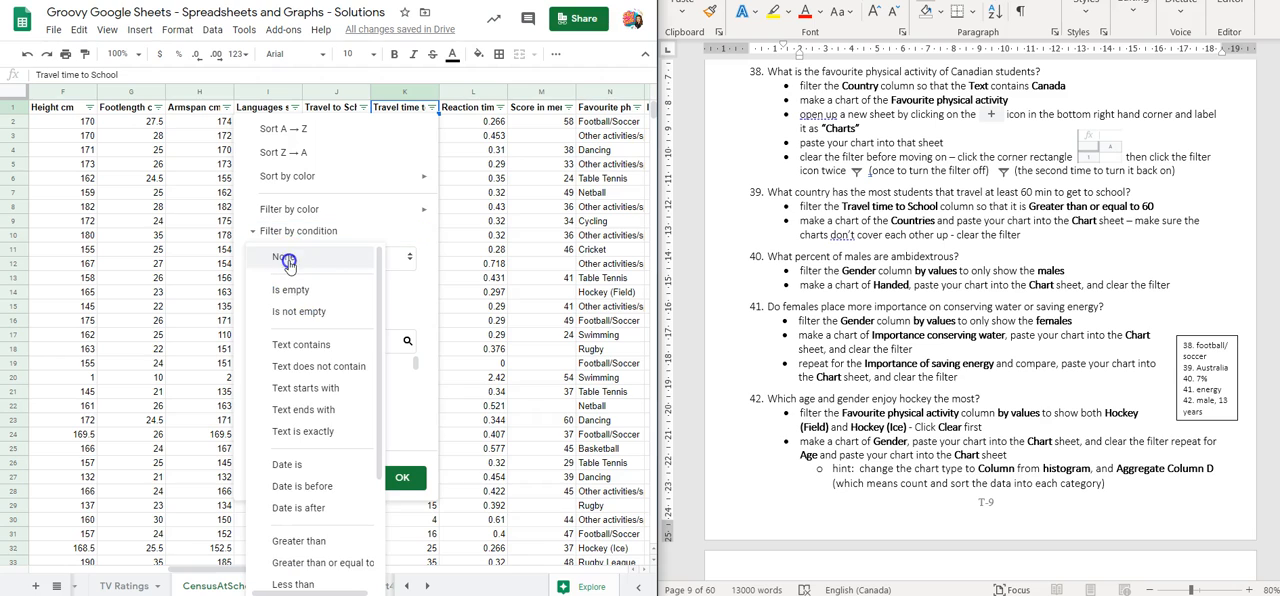
pyautogui.scroll(-3, 310, 373)
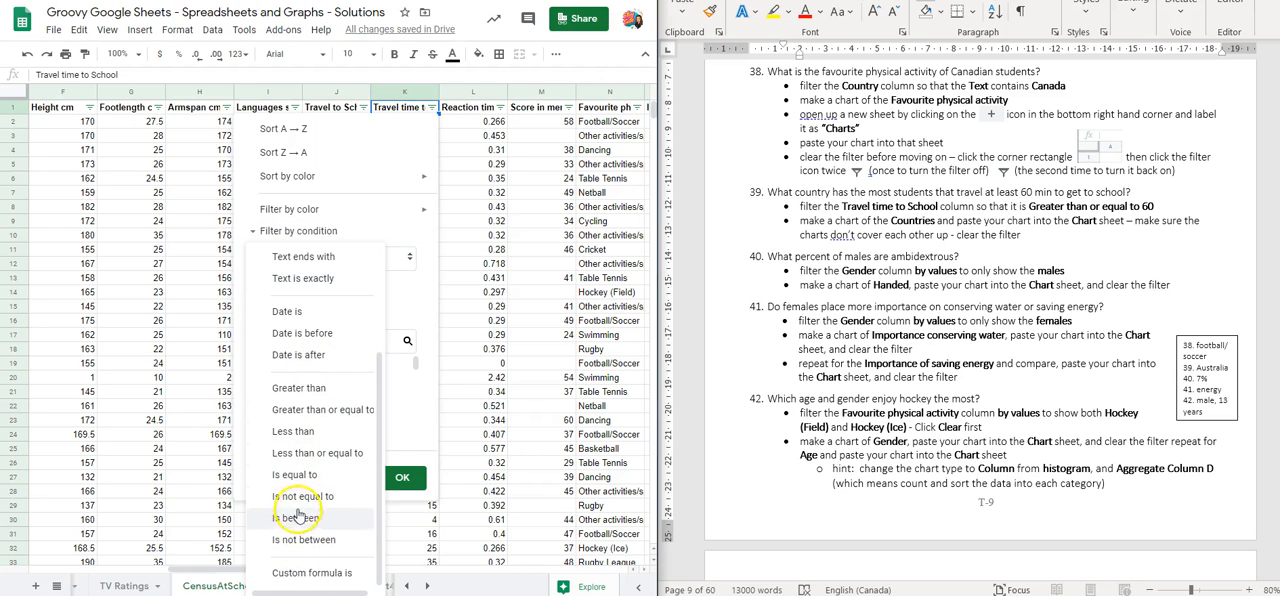
pyautogui.click(316, 413)
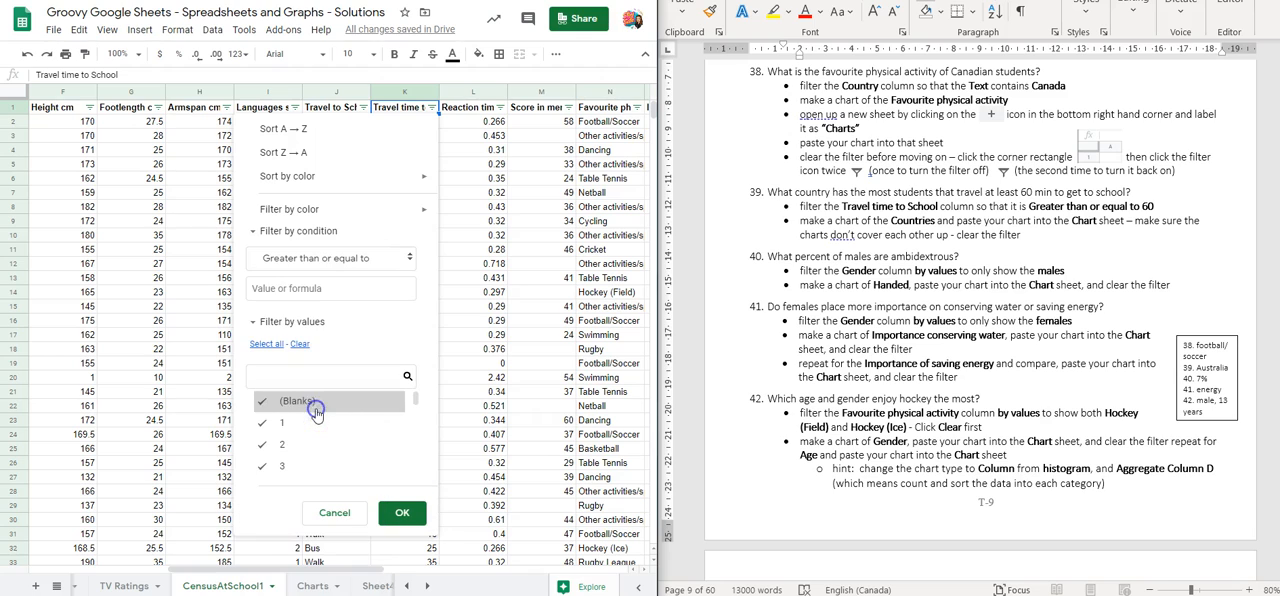
pyautogui.click(287, 289)
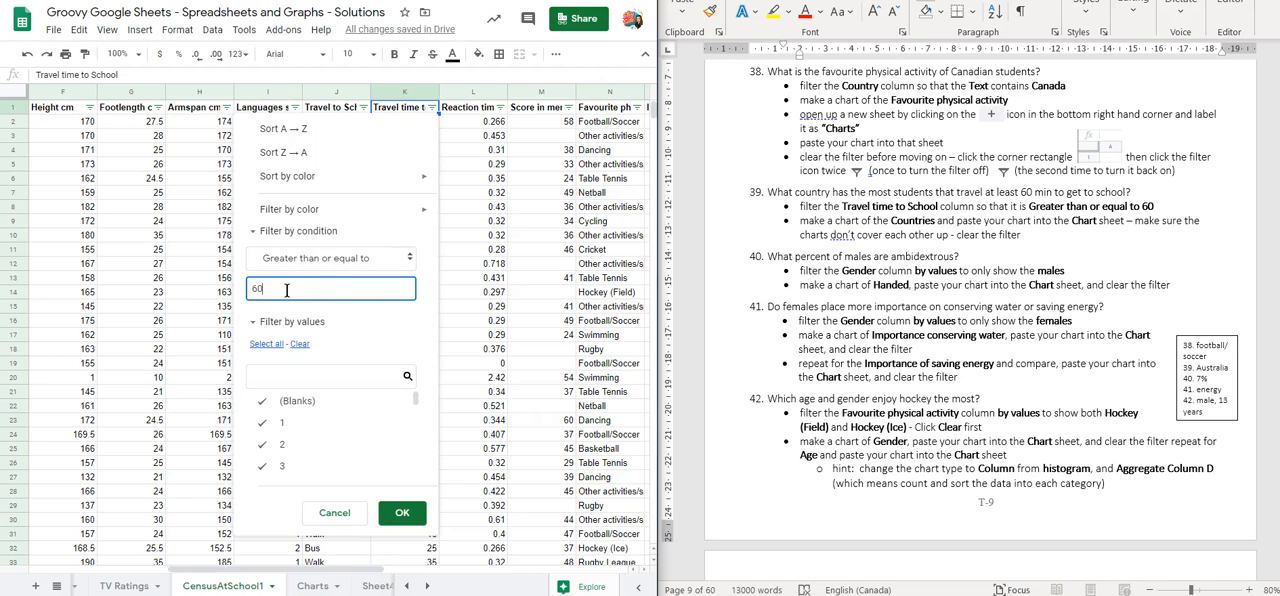
pyautogui.write('60')
pyautogui.click(400, 512)
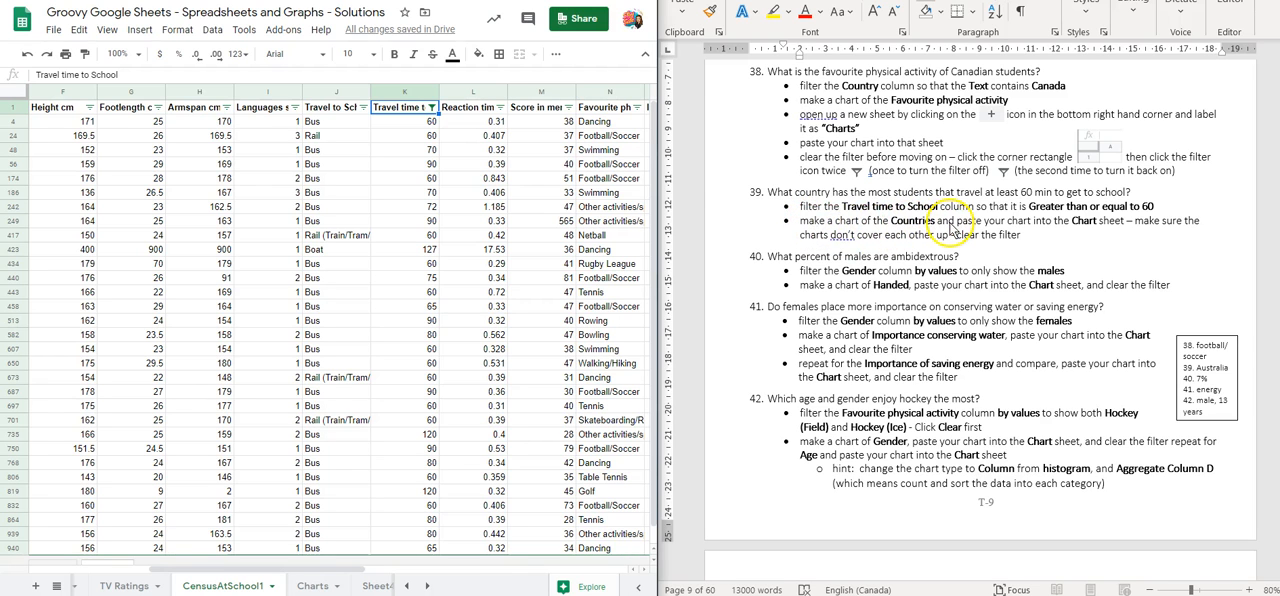
# Insert a chart of the filtered Country column
pyautogui.moveTo(286, 568); pyautogui.dragTo(237, 568)
pyautogui.moveTo(158, 571); pyautogui.dragTo(38, 570)
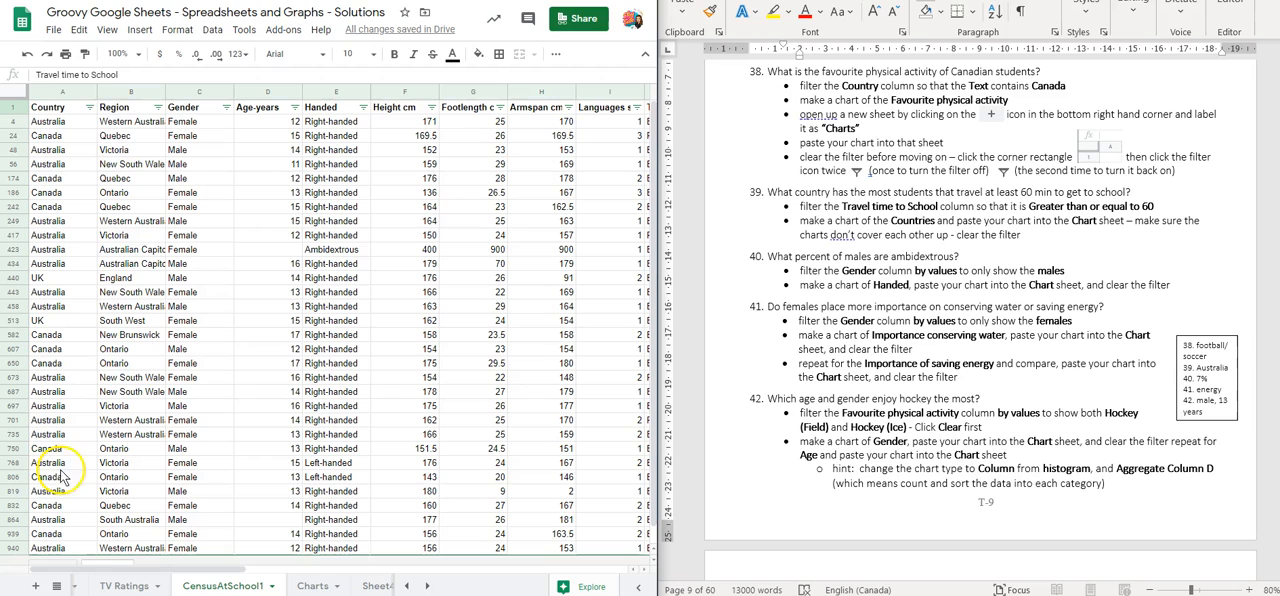
pyautogui.click(60, 93)
pyautogui.click(139, 29)
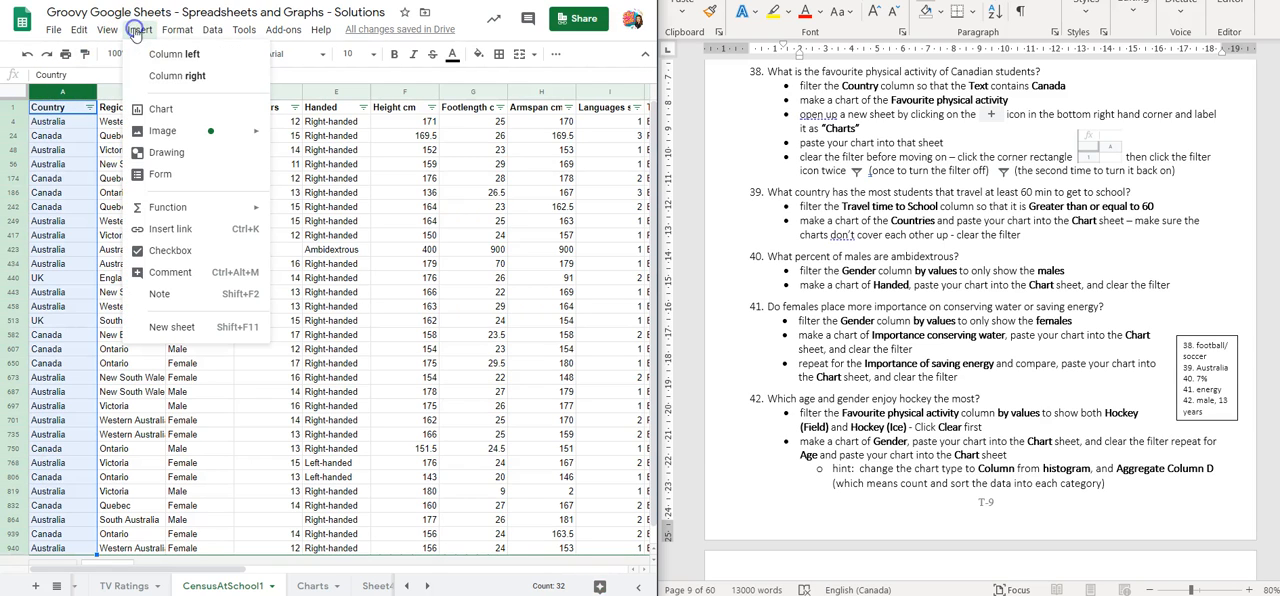
pyautogui.click(174, 107)
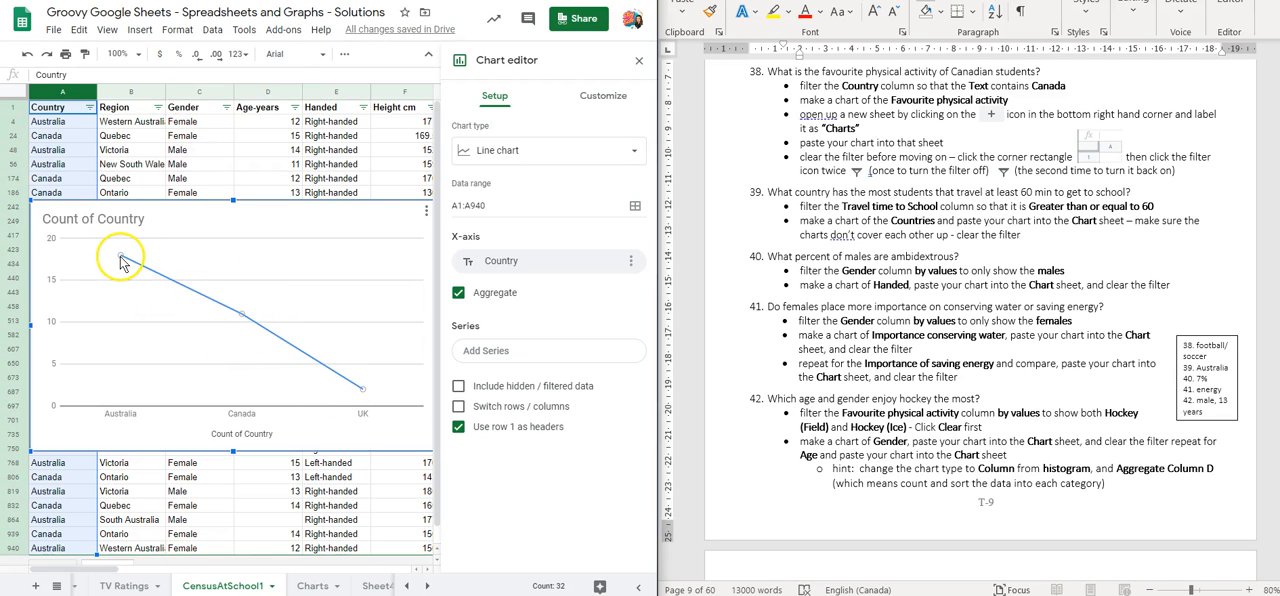
# Change the country chart's type to a column chart and close the chart editor
pyautogui.click(464, 150)
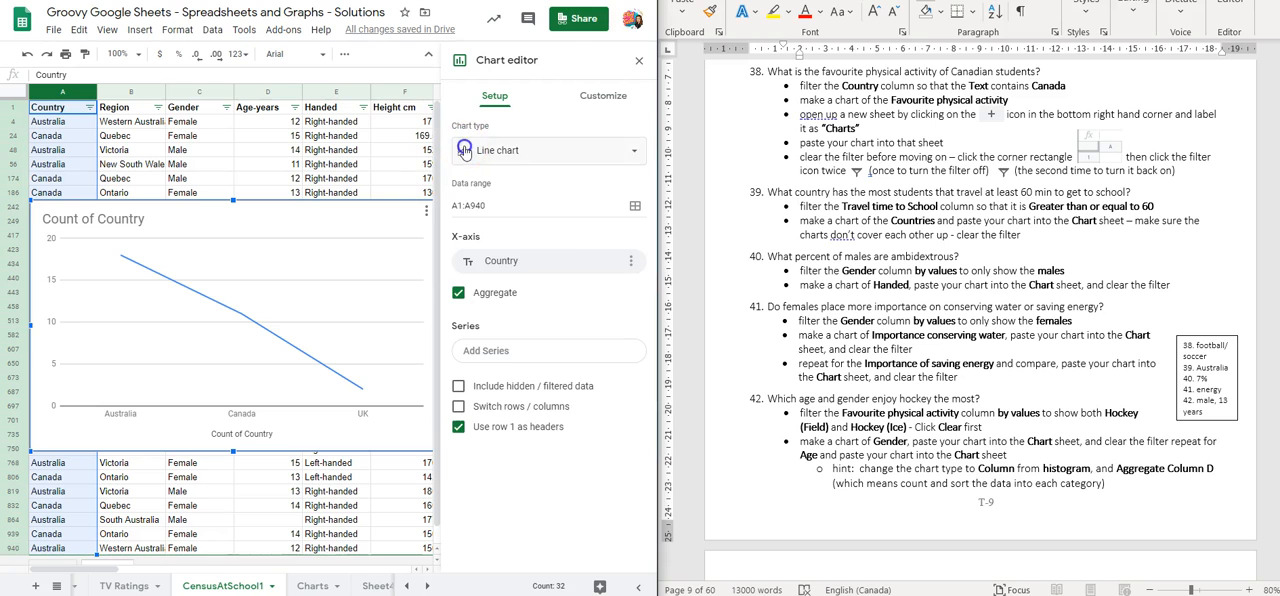
pyautogui.scroll(-10, 500, 316)
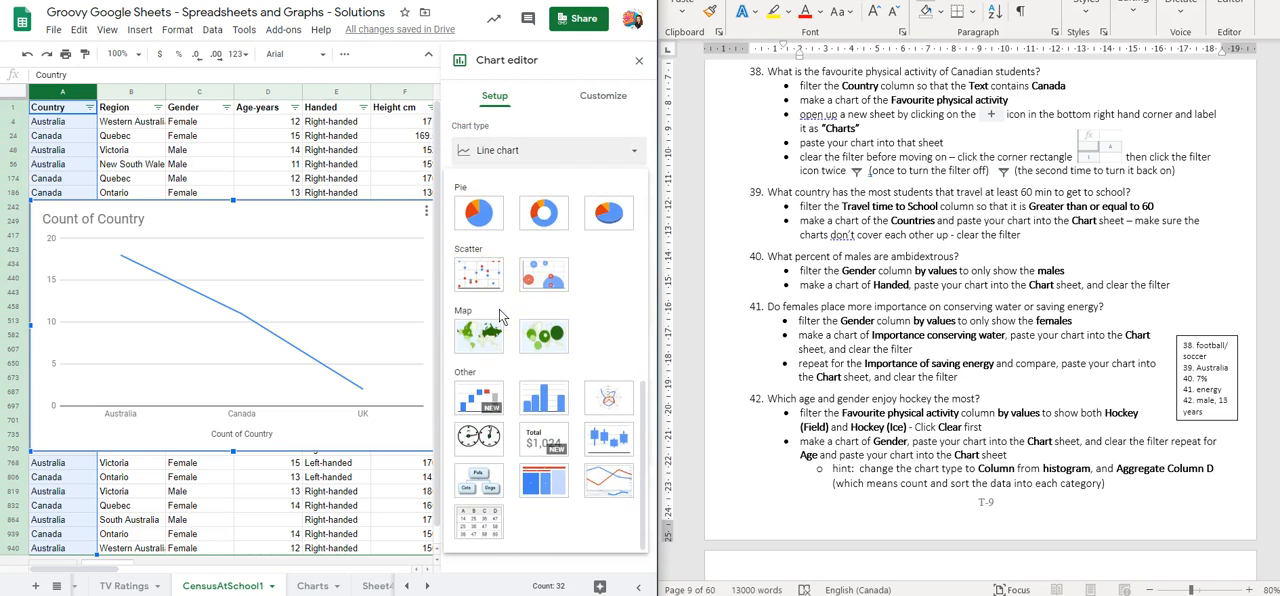
pyautogui.scroll(5, 500, 316)
pyautogui.click(480, 340)
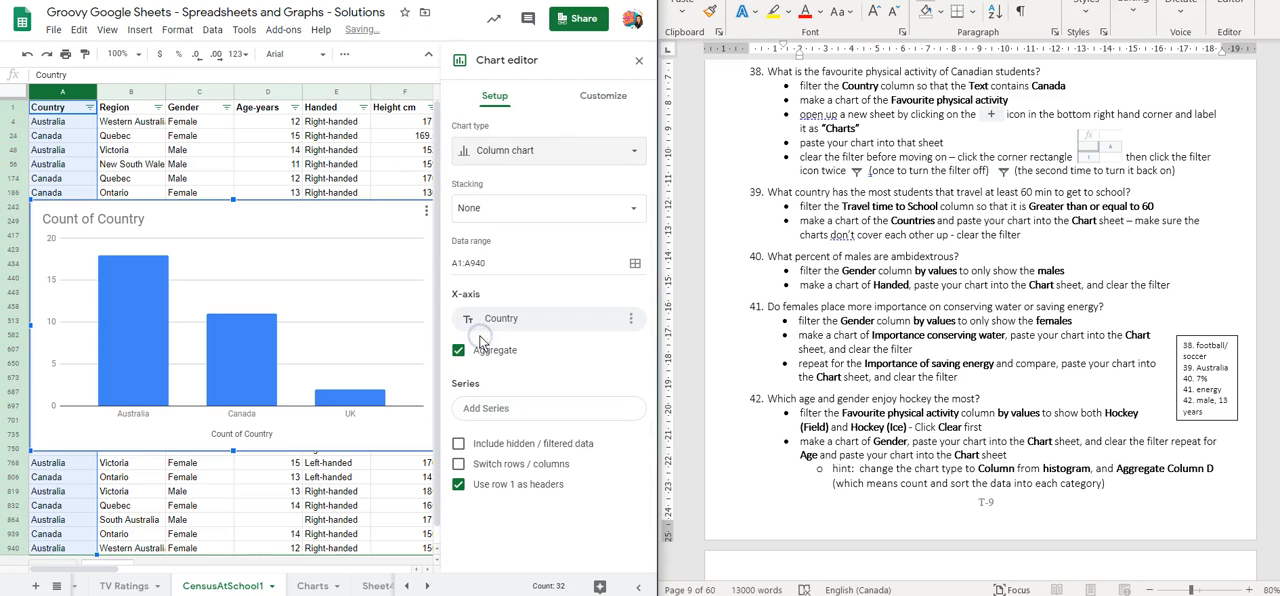
pyautogui.click(639, 60)
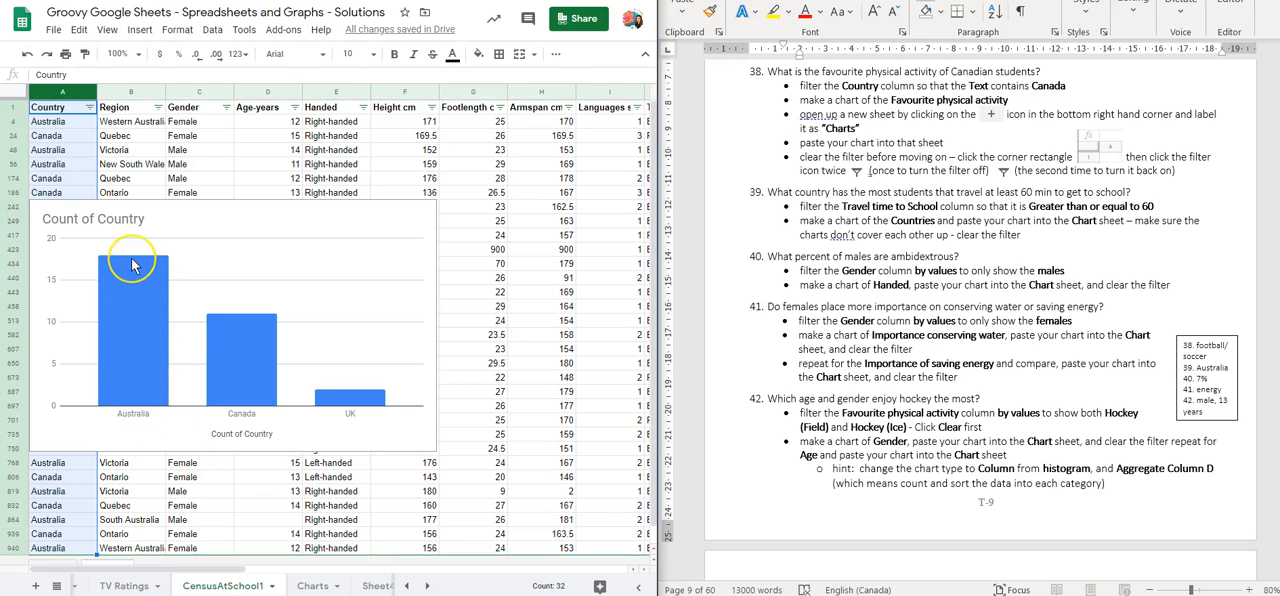
# Copy the country chart into the Charts sheet, placed directly below the favourite physical activity chart without overlapping it
pyautogui.click(279, 213)
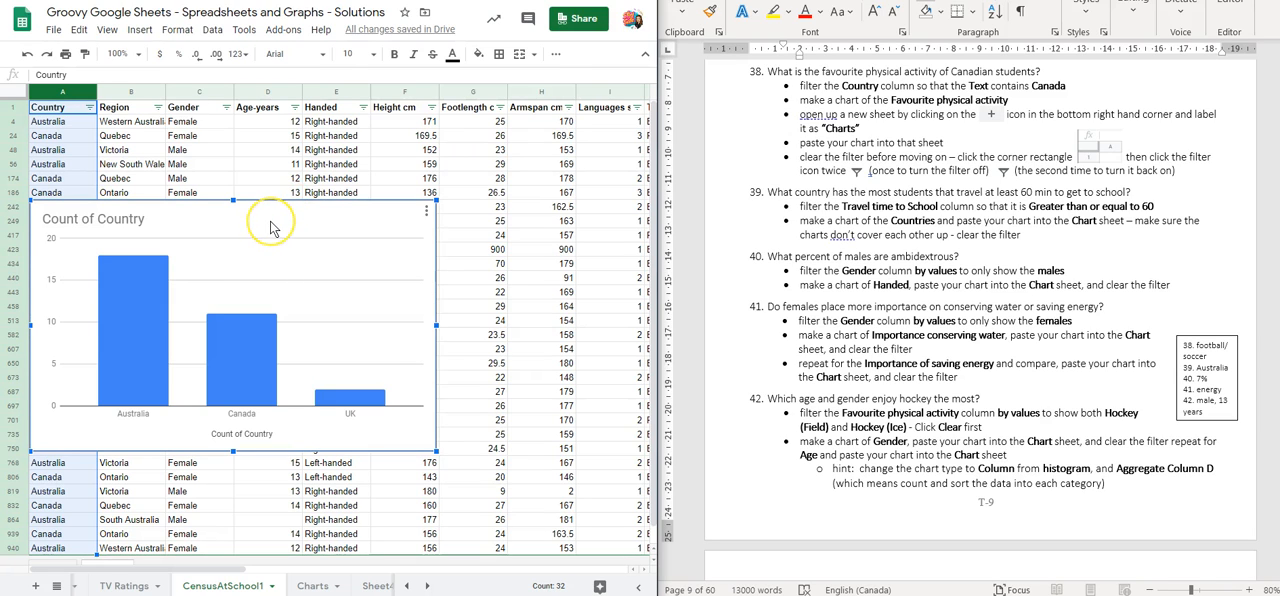
pyautogui.click(246, 586)
pyautogui.click(320, 588)
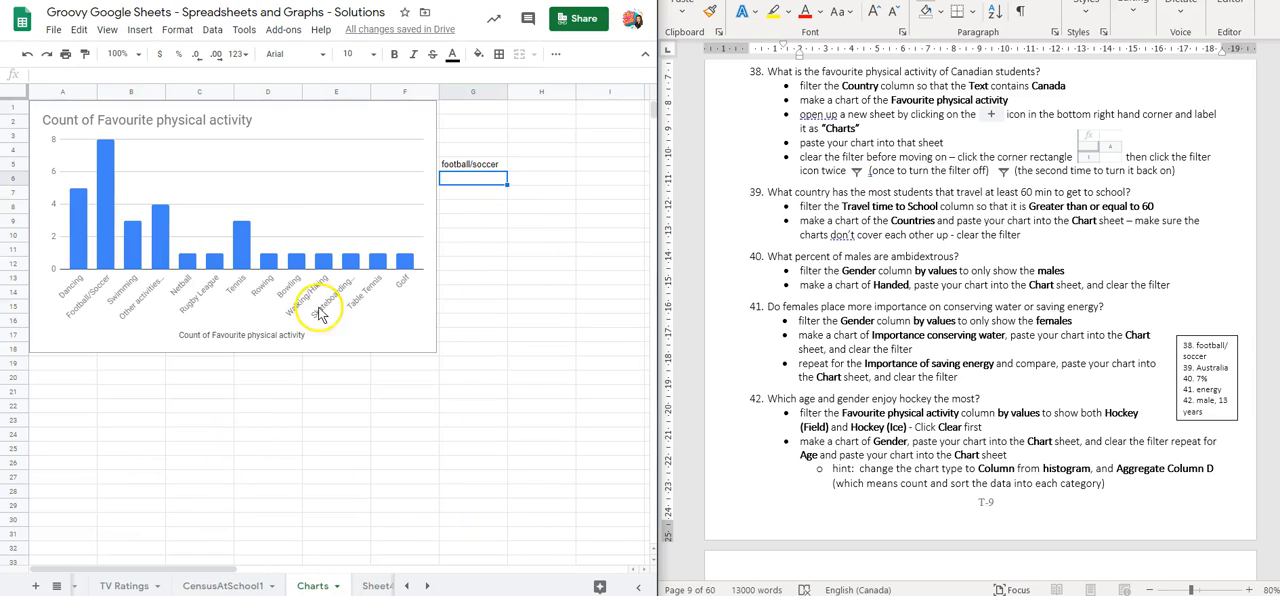
pyautogui.hotkey('ctrl', 'v')
pyautogui.moveTo(590, 196); pyautogui.dragTo(193, 375)
# Enter the answer "Australia" in cell G25, beside the country chart
pyautogui.scroll(-1, 428, 428)
pyautogui.click(476, 421)
pyautogui.write('Austra')
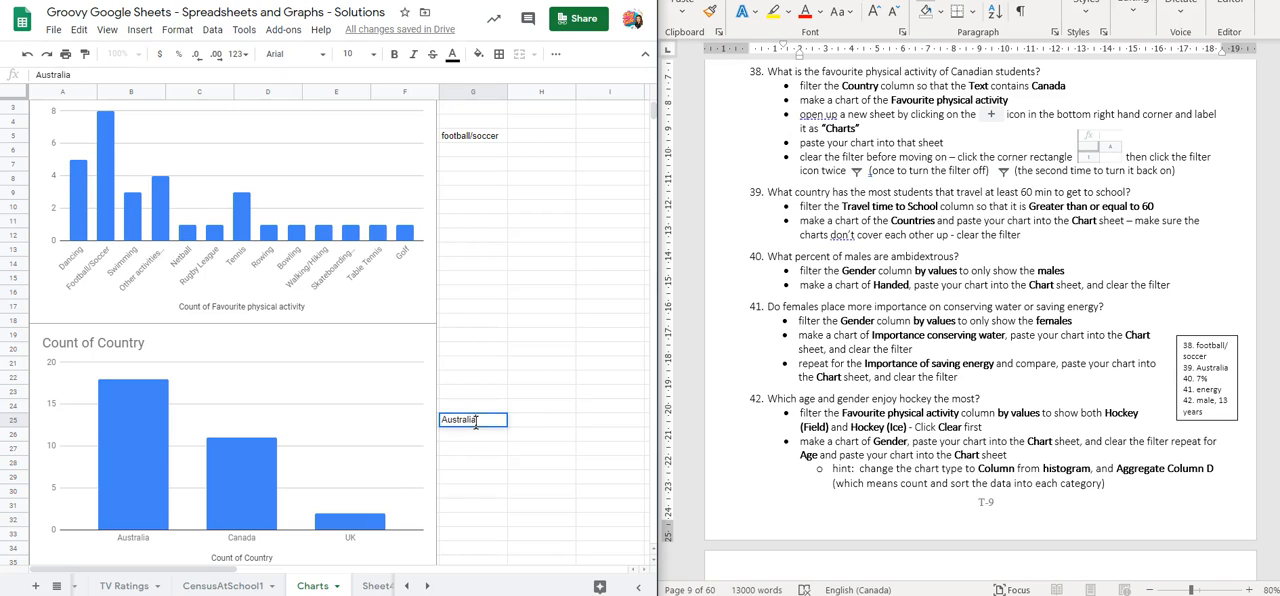
pyautogui.click(476, 447)
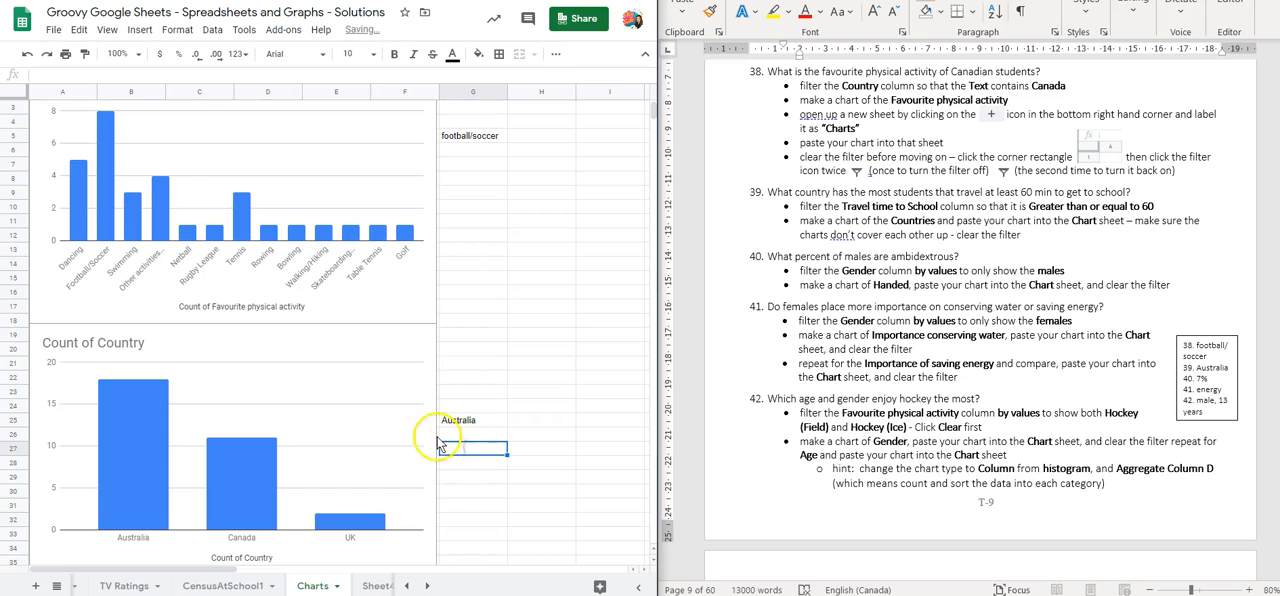
pyautogui.scroll(-1, 183, 335)
pyautogui.scroll(-2, 183, 335)
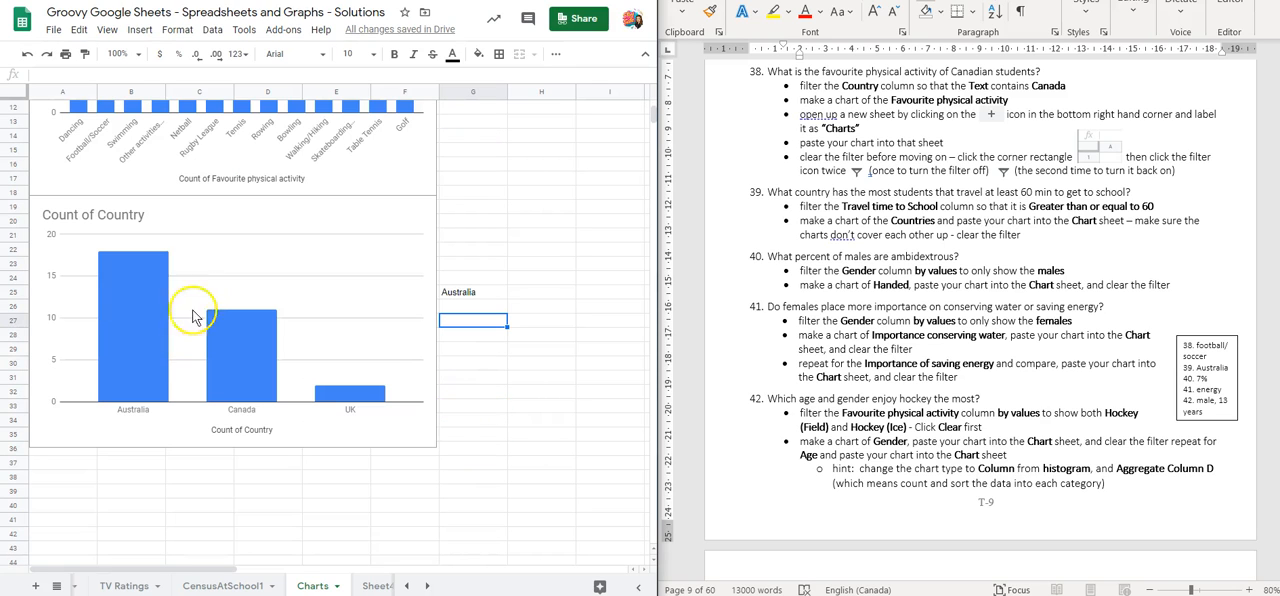
pyautogui.click(482, 297)
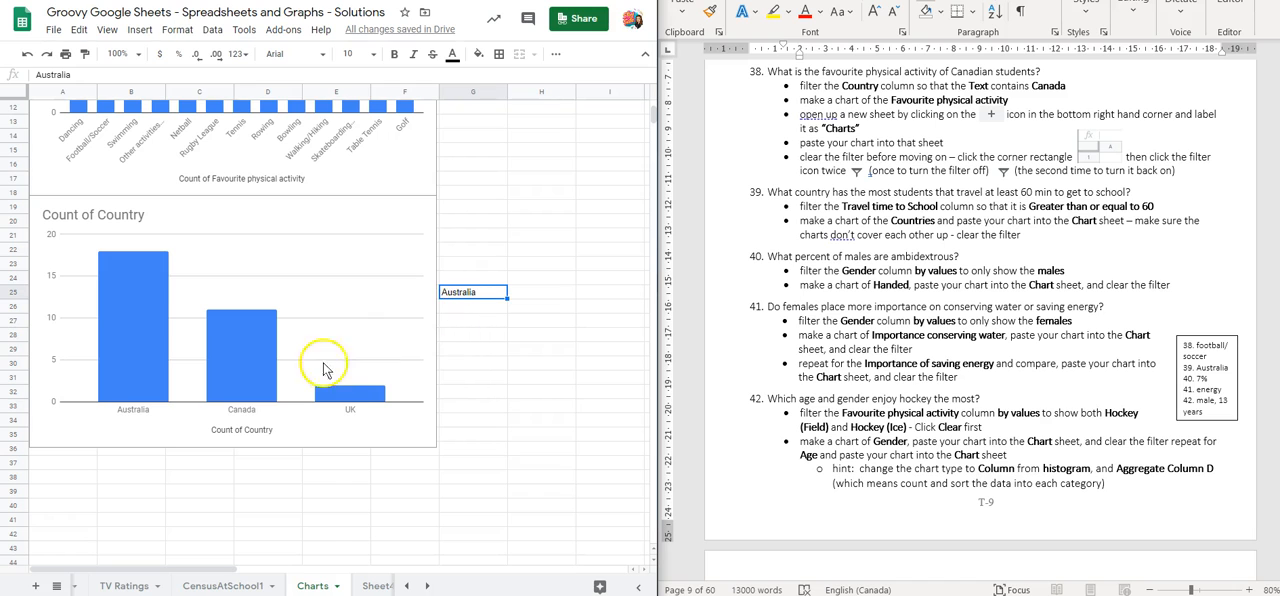
# Delete the original country chart from the CensusAtSchool1 sheet
pyautogui.click(220, 585)
pyautogui.click(364, 222)
pyautogui.press('Delete')
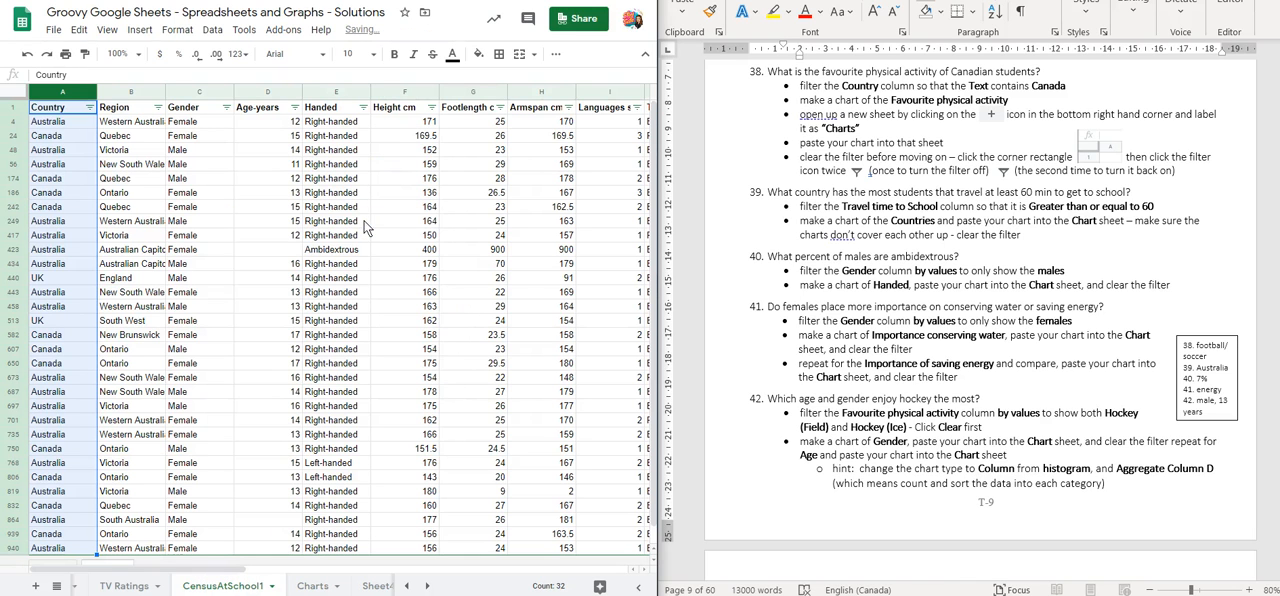
# Clear the travel time filter by switching the filter off and on again for the whole sheet
pyautogui.click(12, 93)
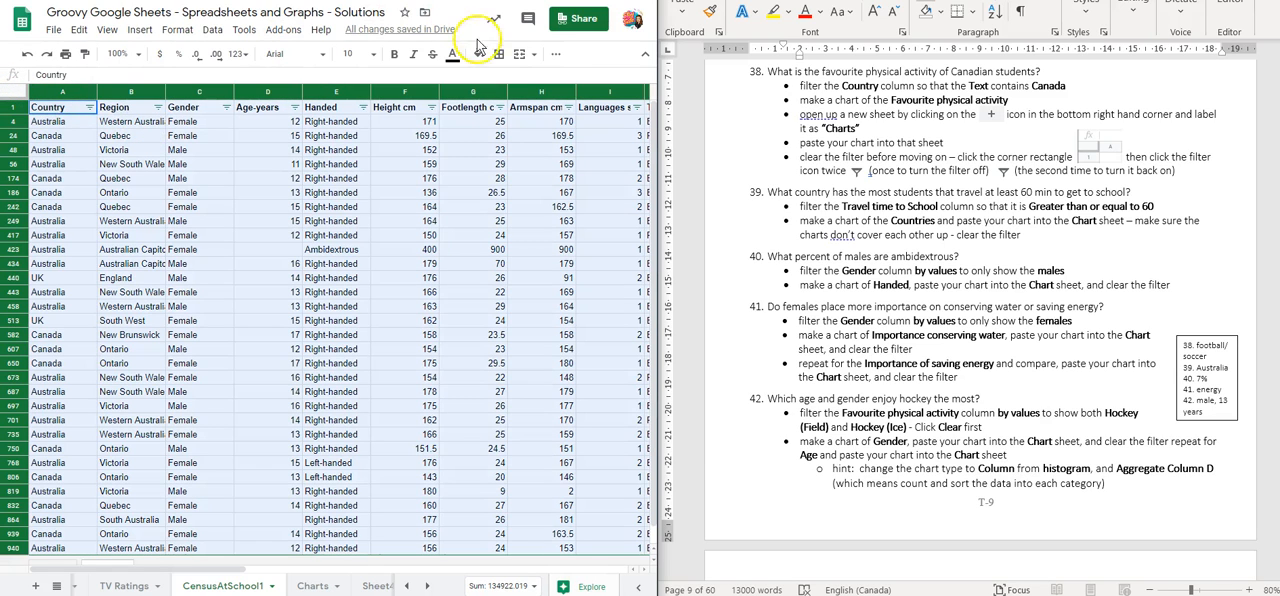
pyautogui.click(555, 54)
pyautogui.click(519, 80)
pyautogui.click(519, 80)
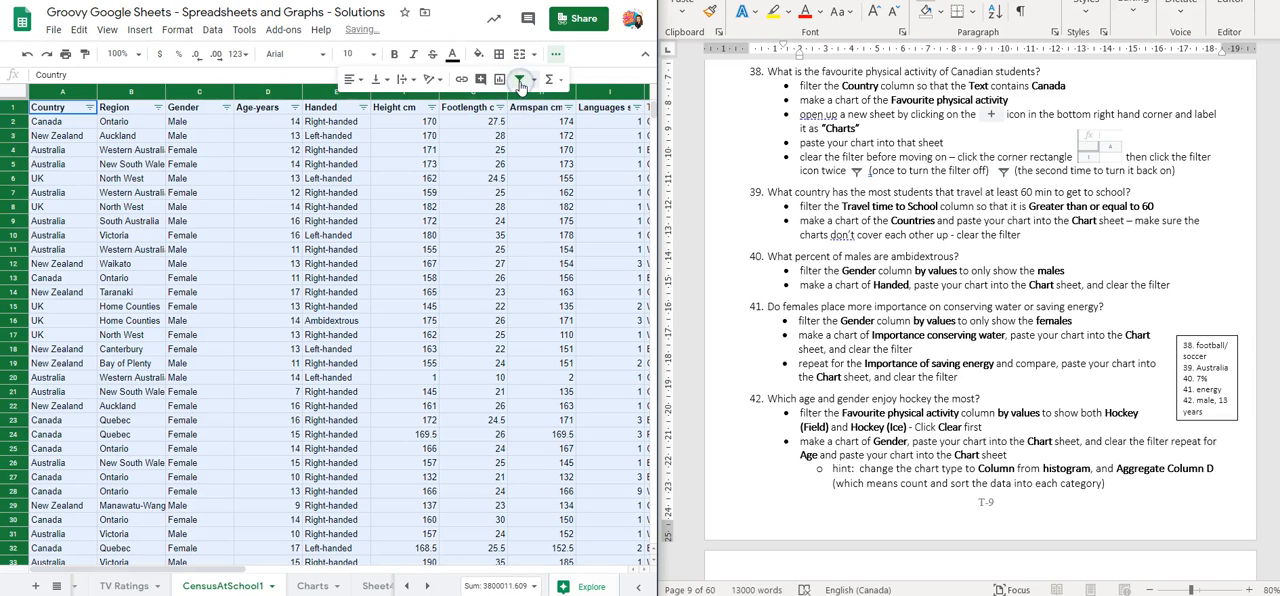
pyautogui.click(555, 54)
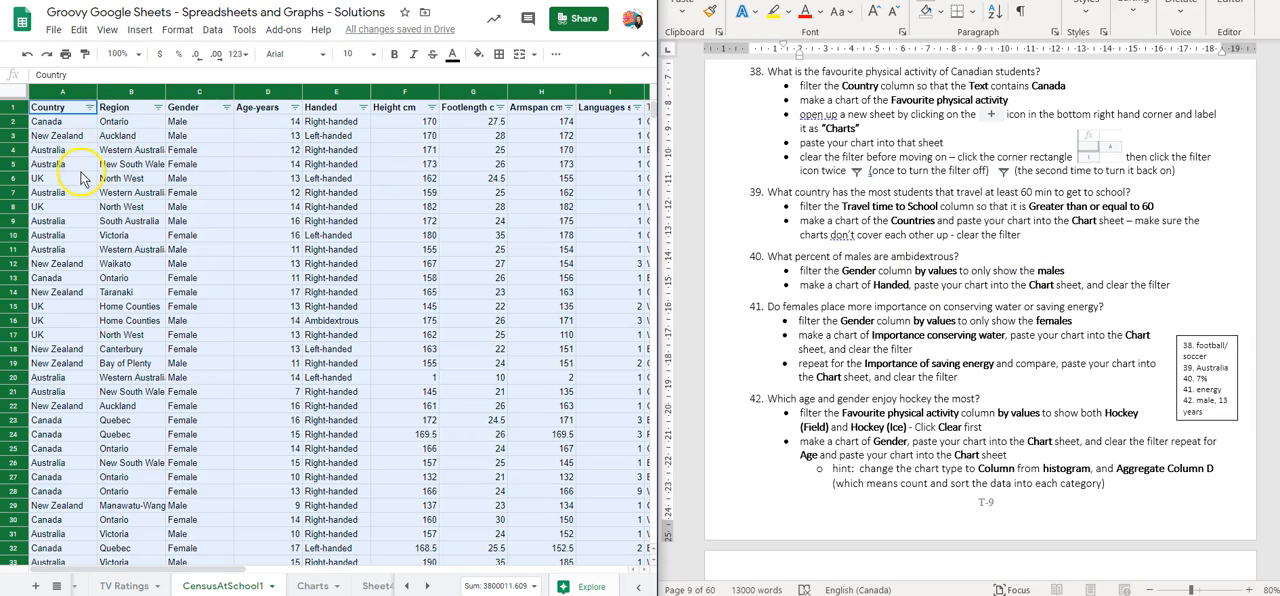
# Filter the Gender column by values to show only Male, excluding Female
pyautogui.click(227, 108)
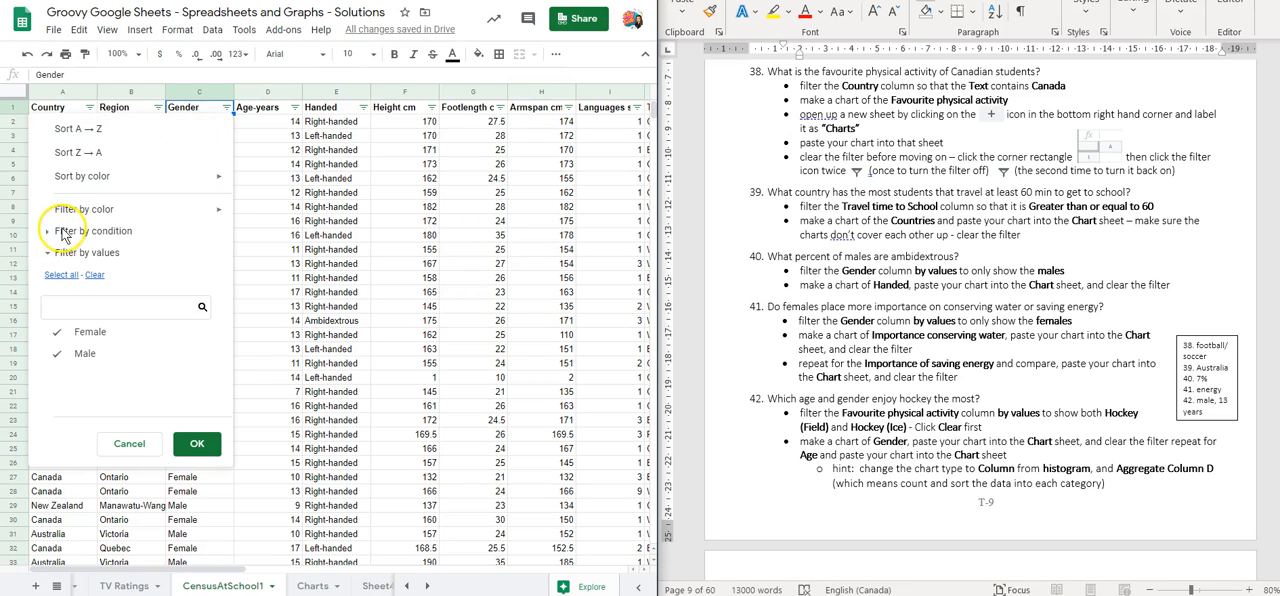
pyautogui.click(68, 335)
pyautogui.click(193, 446)
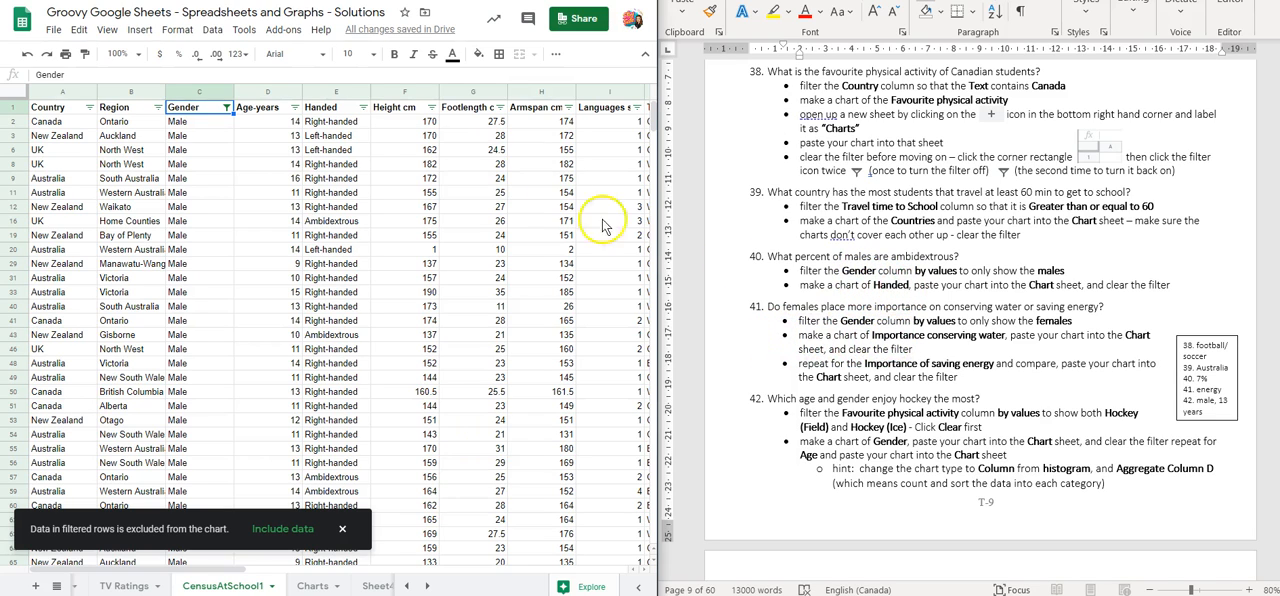
# Insert a chart of the Handed column from the male-only filtered data
pyautogui.click(363, 107)
pyautogui.click(350, 92)
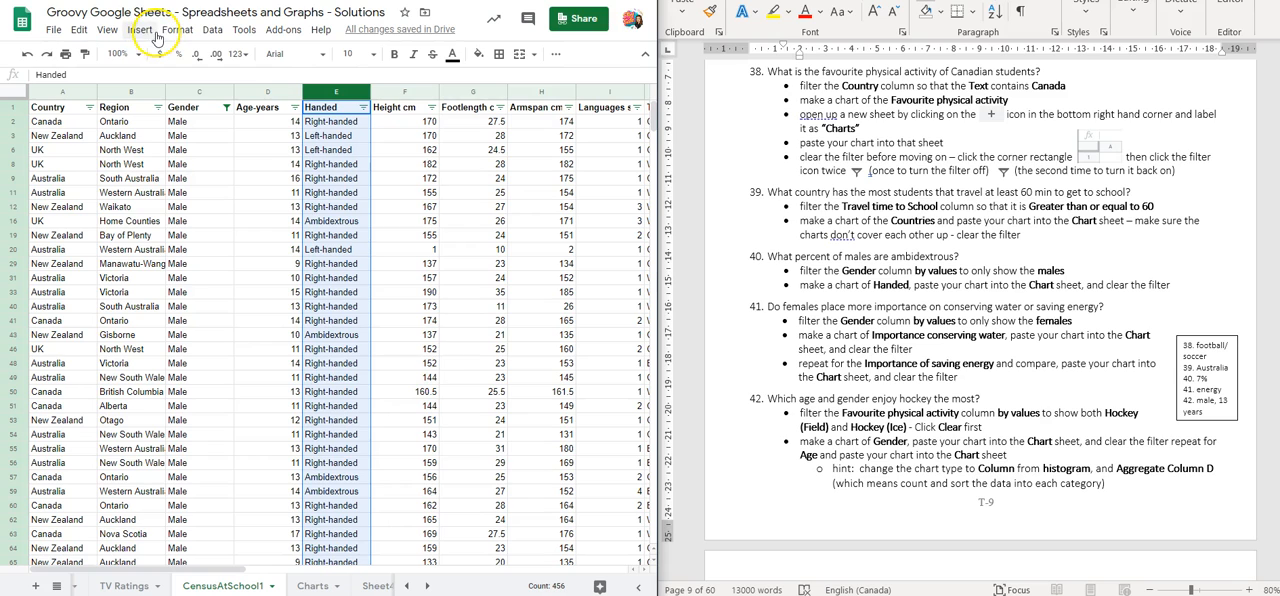
pyautogui.click(140, 30)
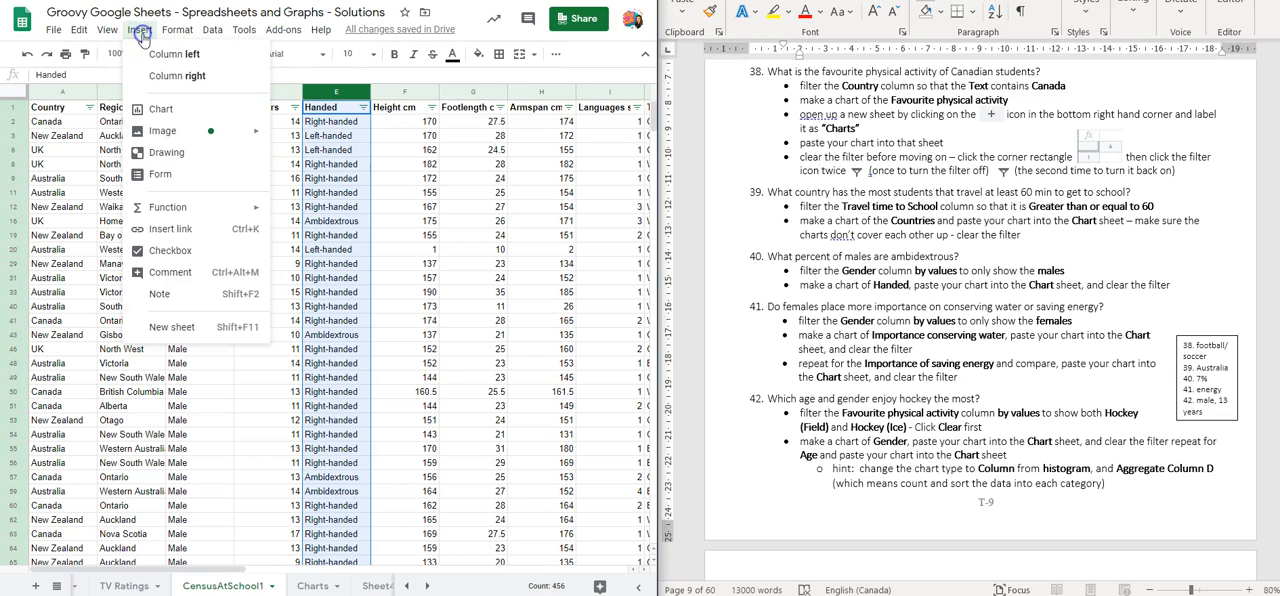
pyautogui.click(161, 108)
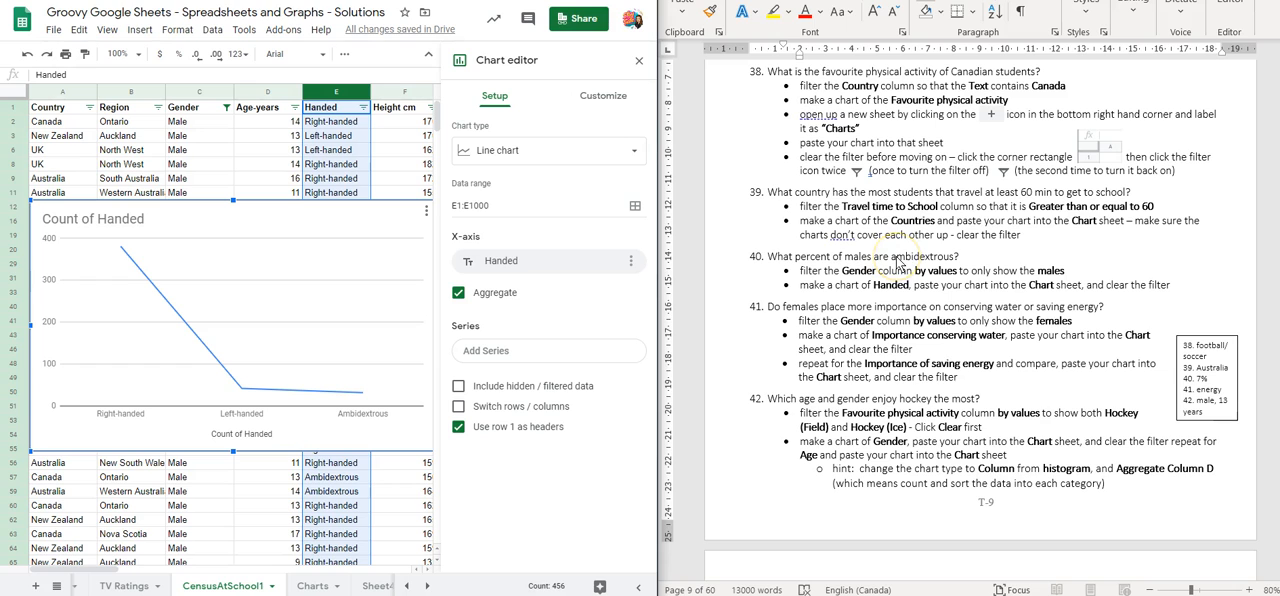
# Change the Handed chart from a line chart to a pie chart and close the chart editor
pyautogui.click(491, 152)
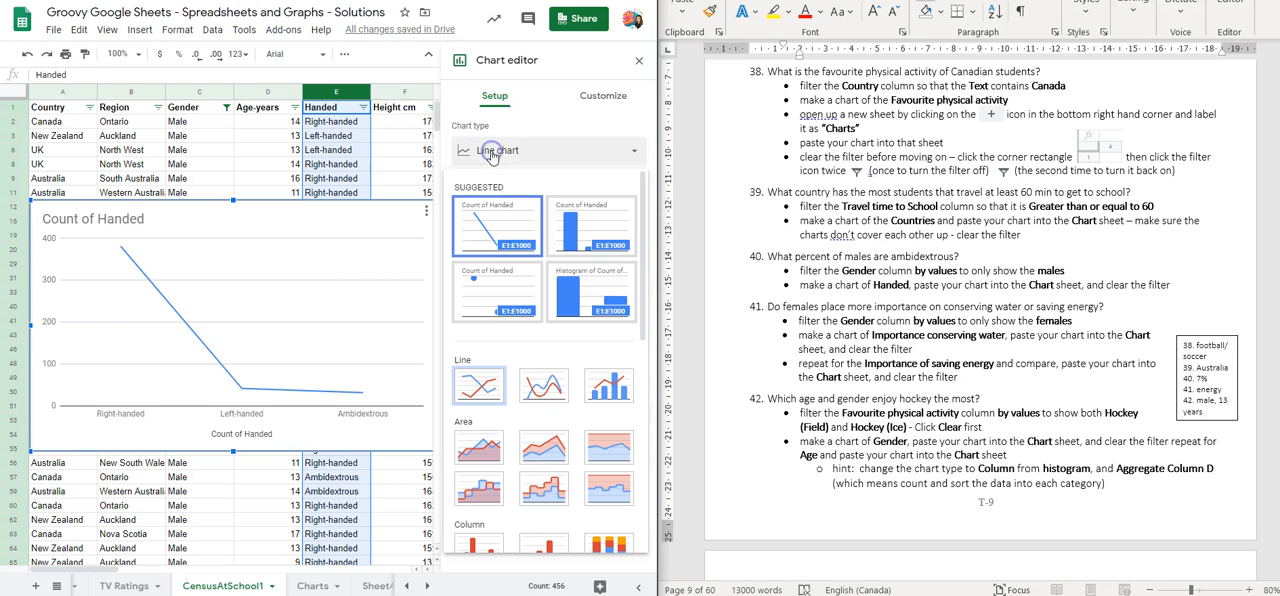
pyautogui.scroll(-5, 499, 240)
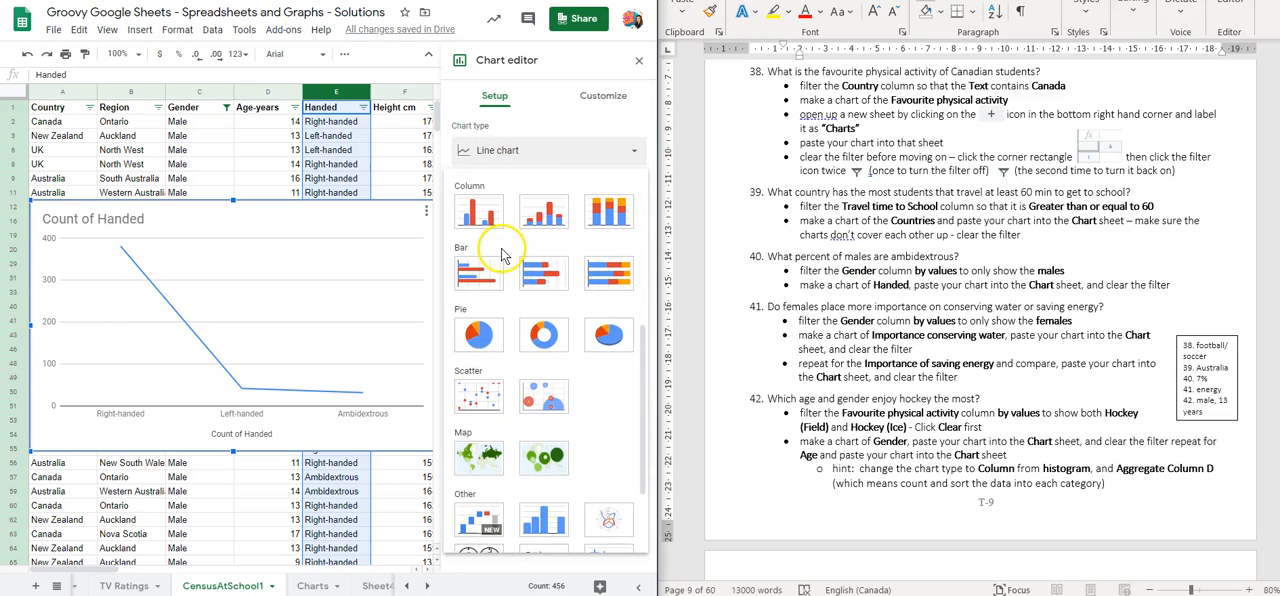
pyautogui.click(479, 338)
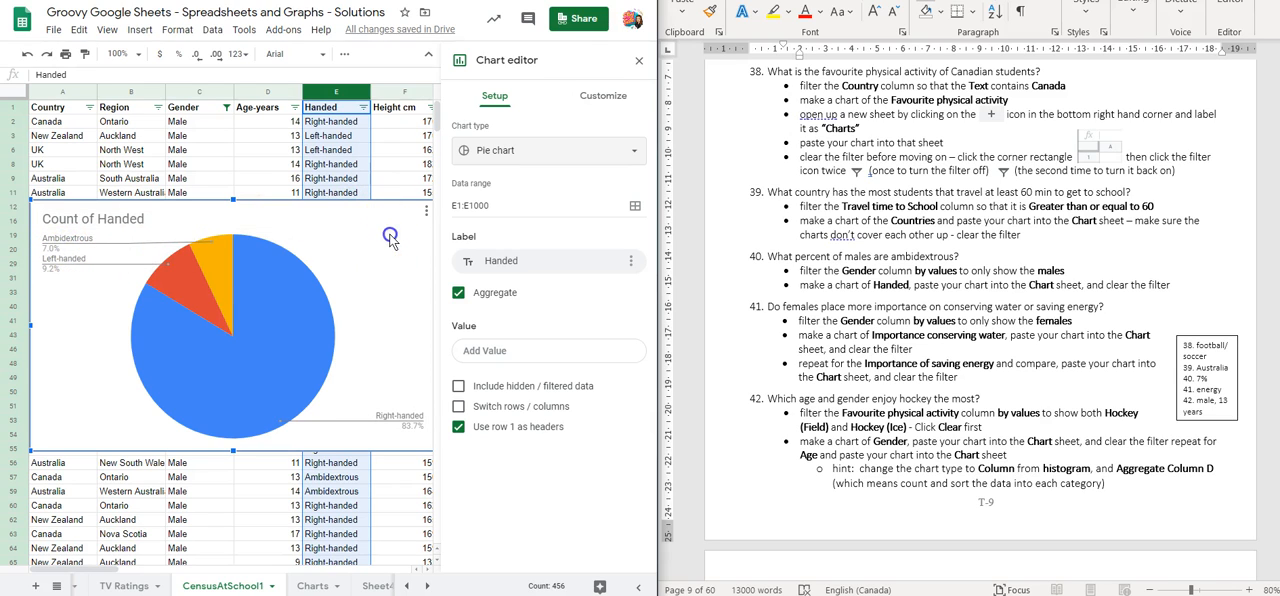
pyautogui.click(638, 60)
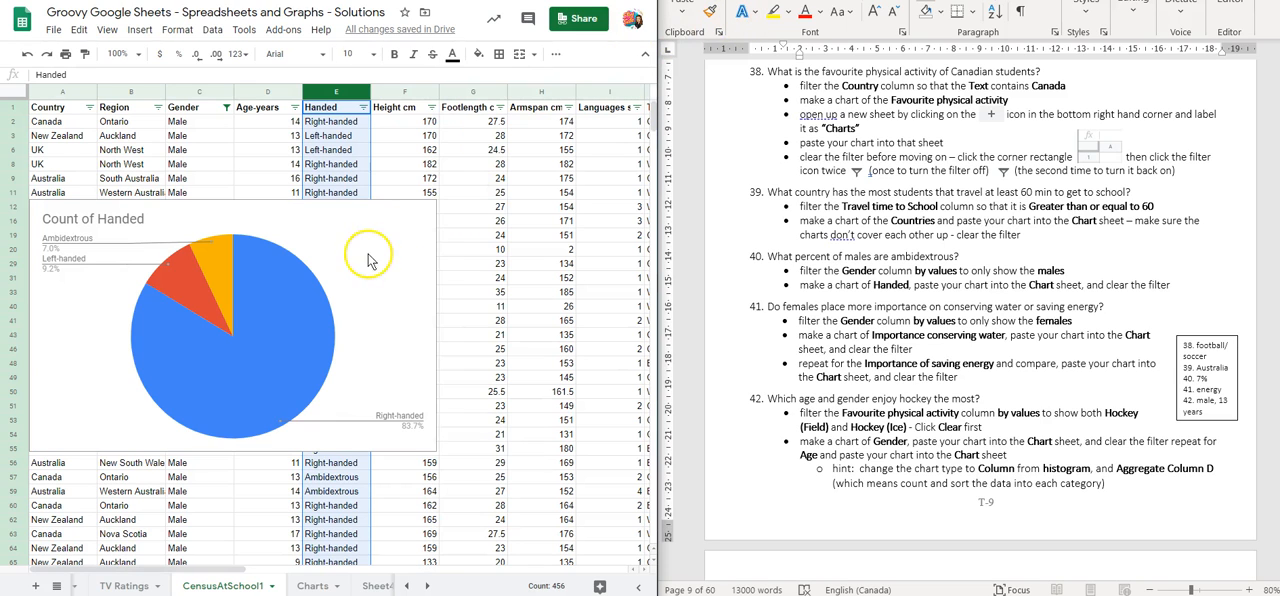
# Paste the Handed pie chart below the country chart on the Charts sheet and enter the answer 7% in cell G41
pyautogui.click(310, 585)
pyautogui.hotkey('ctrl', 'v')
pyautogui.scroll(-3, 360, 240)
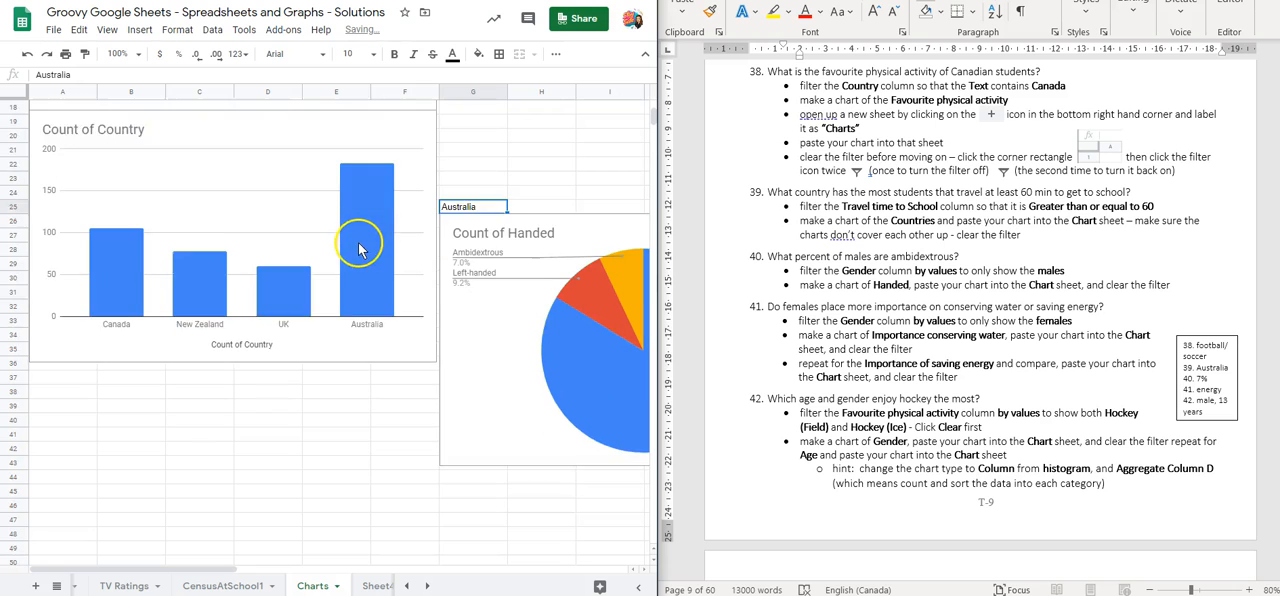
pyautogui.moveTo(476, 274); pyautogui.dragTo(73, 394)
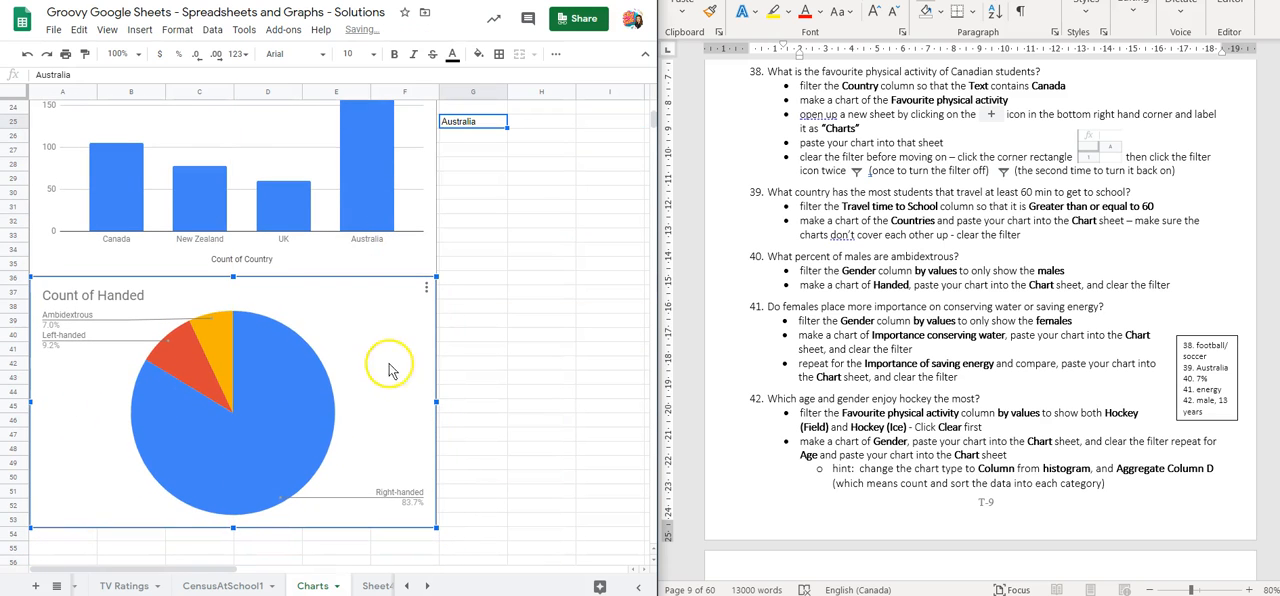
pyautogui.click(459, 348)
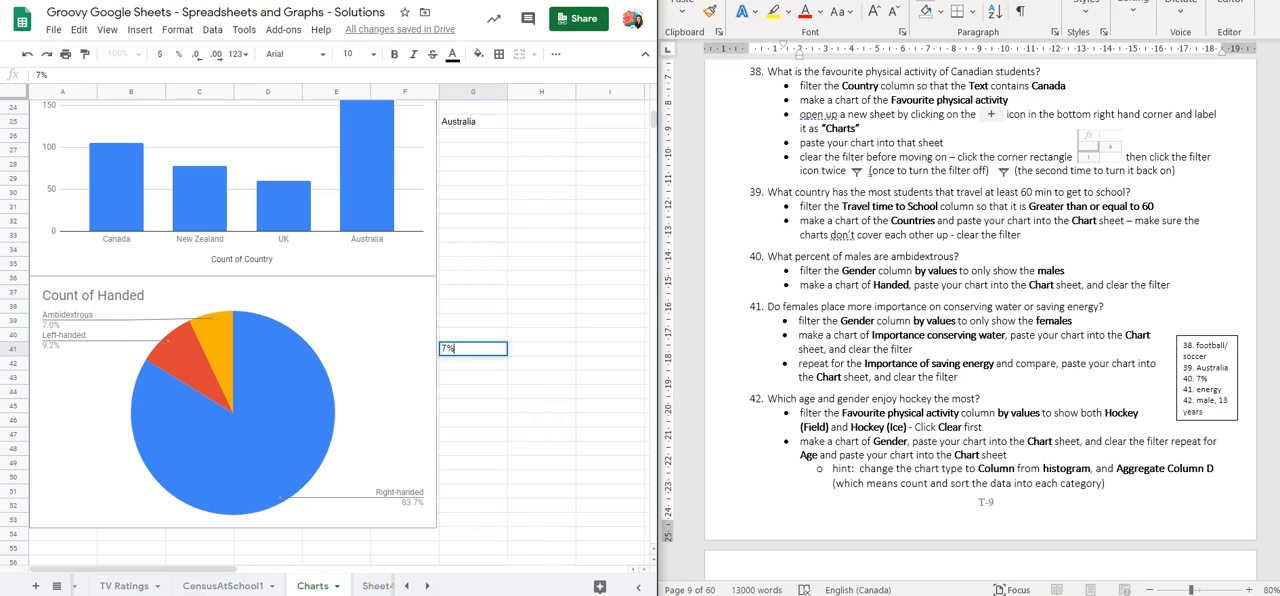
# Delete the original Handed pie chart from the CensusAtSchool1 sheet
pyautogui.click(230, 589)
pyautogui.click(398, 232)
pyautogui.press('Delete')
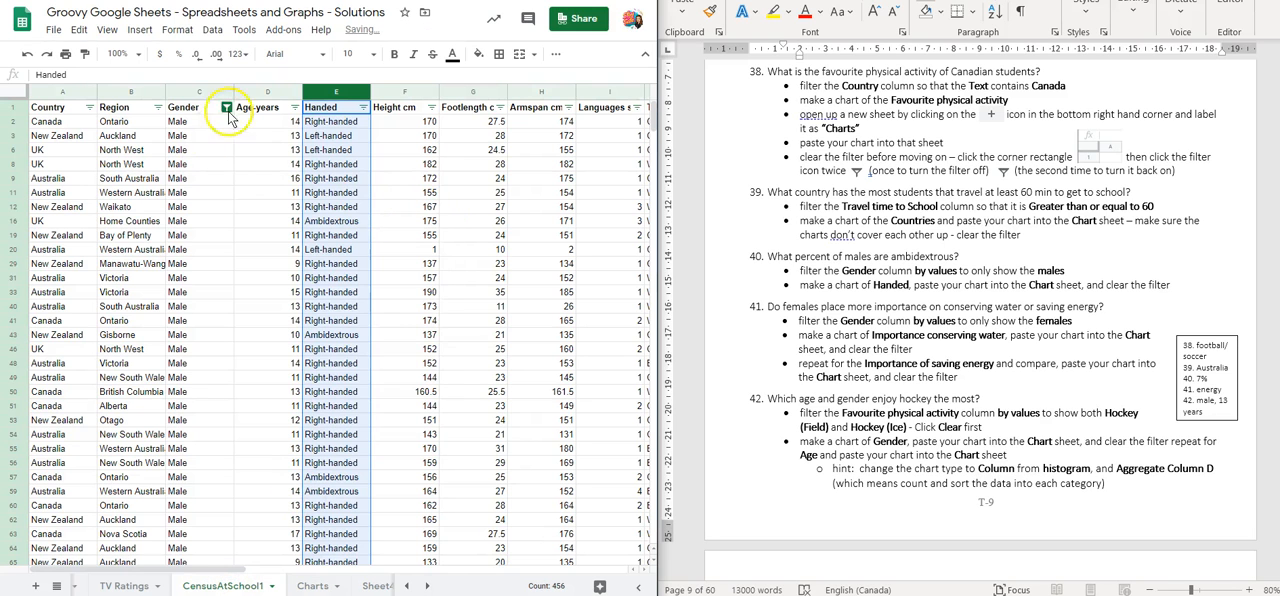
# Clear the Gender filter by switching the filter off and on again for the whole sheet
pyautogui.click(8, 96)
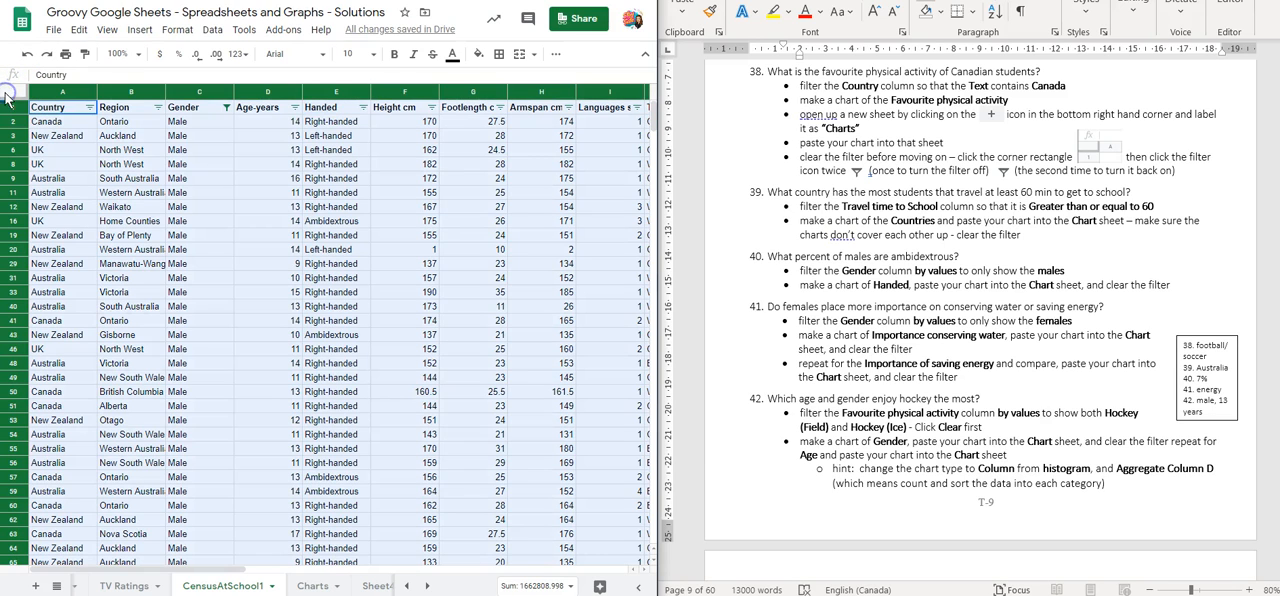
pyautogui.click(557, 56)
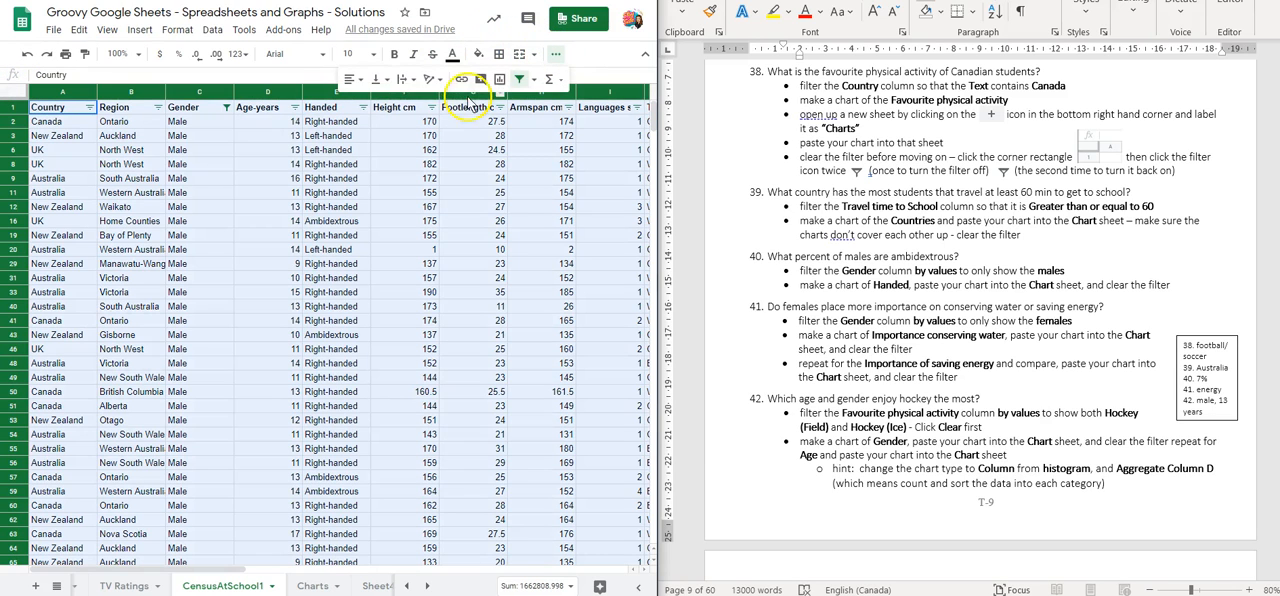
pyautogui.click(519, 80)
pyautogui.click(519, 80)
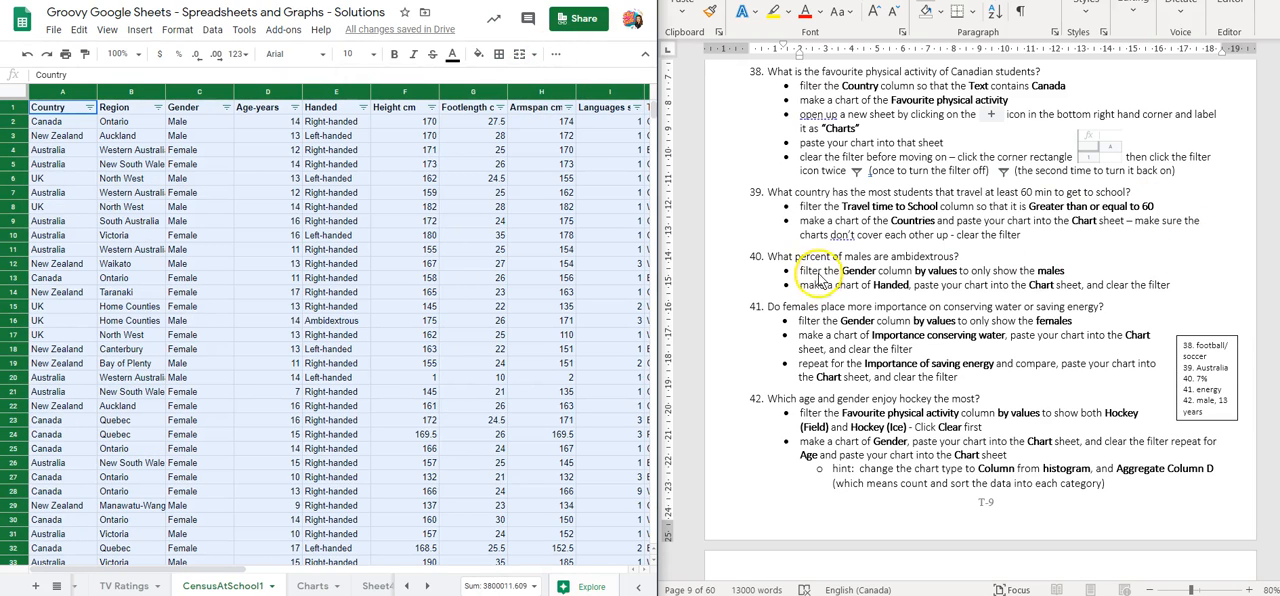
# Filter the Gender column by values to show only Female, excluding Male
pyautogui.scroll(-1, 805, 285)
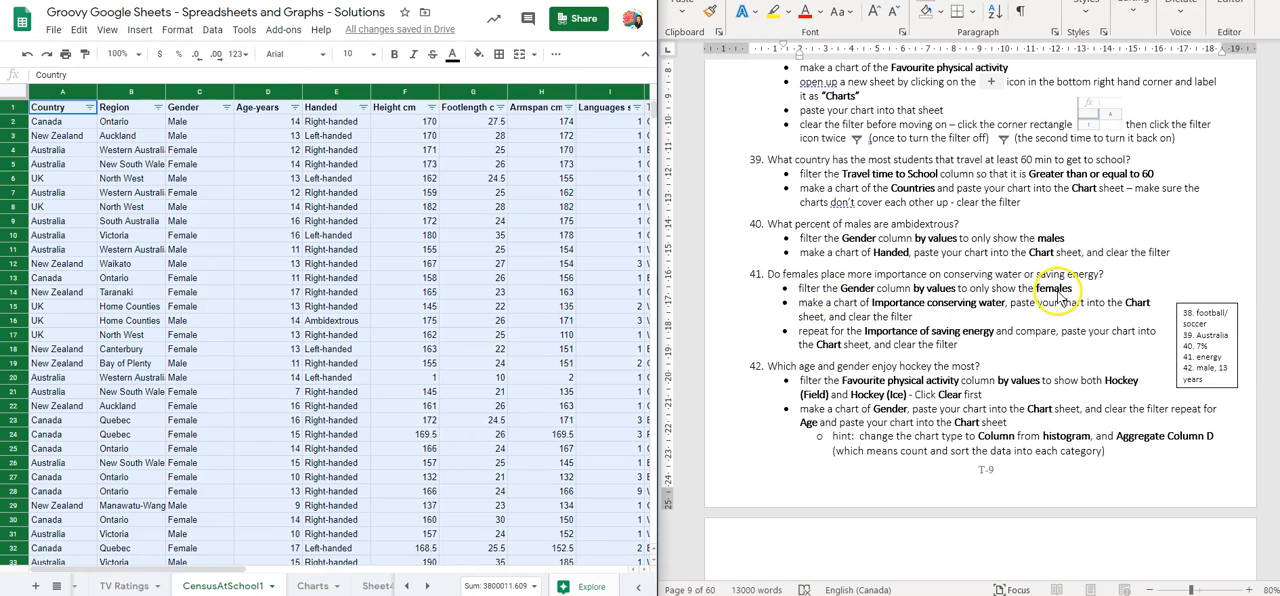
pyautogui.click(227, 107)
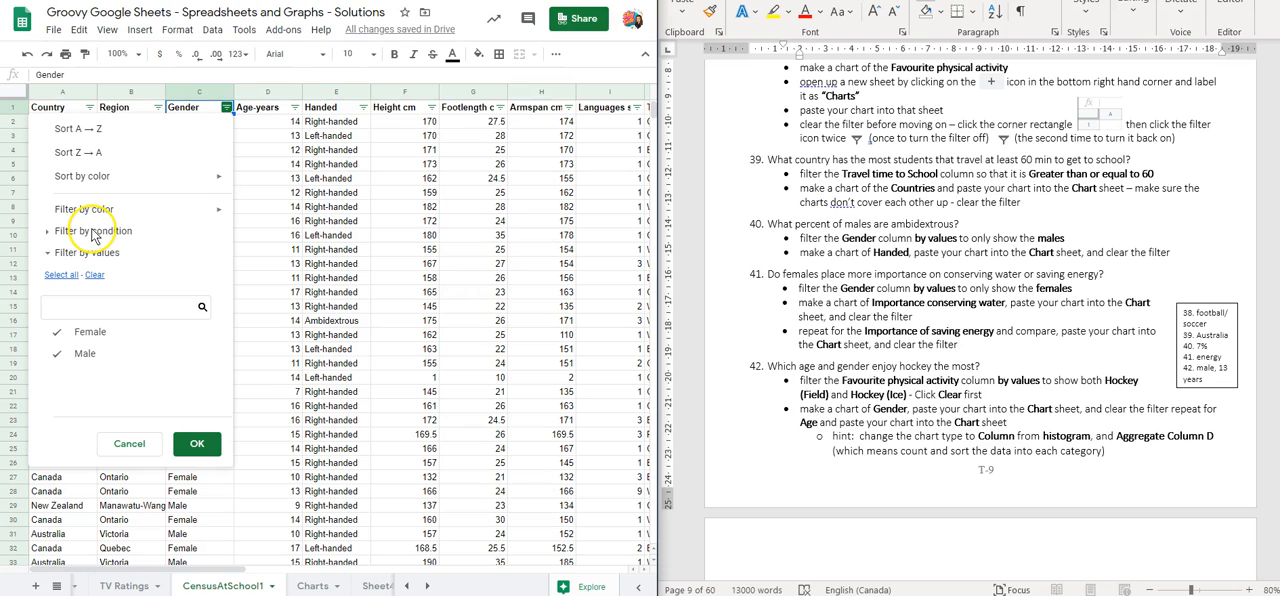
pyautogui.click(60, 354)
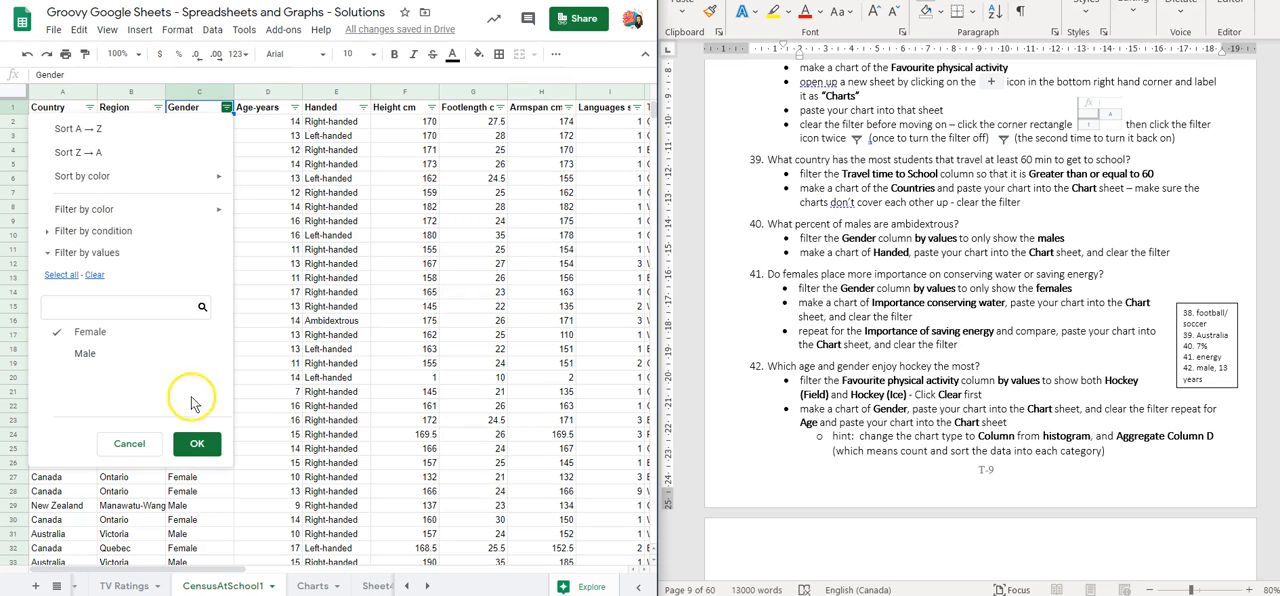
pyautogui.click(192, 444)
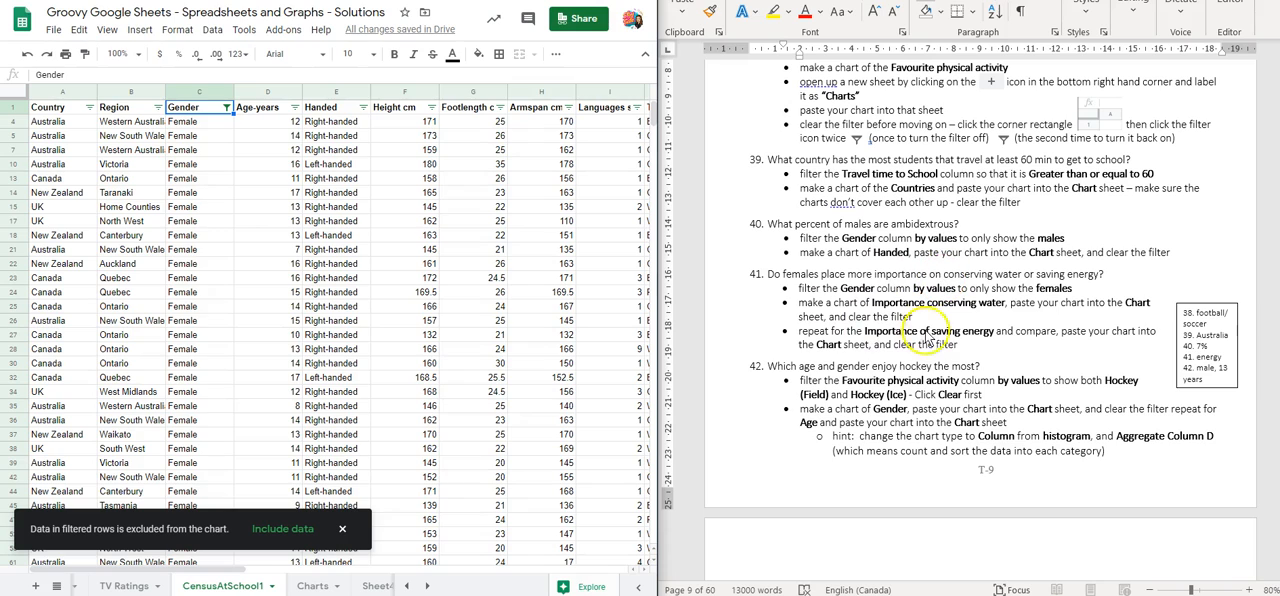
# Insert a chart of the Importance conserving water column (Q) from the female-only data
pyautogui.moveTo(206, 568); pyautogui.dragTo(498, 533)
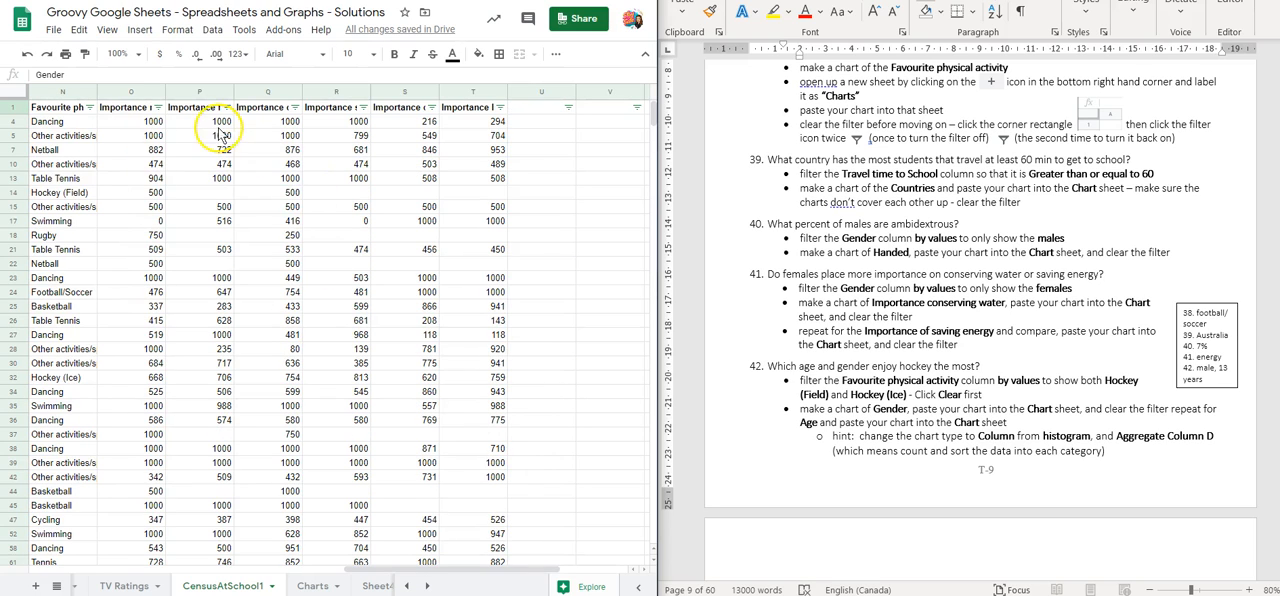
pyautogui.click(199, 108)
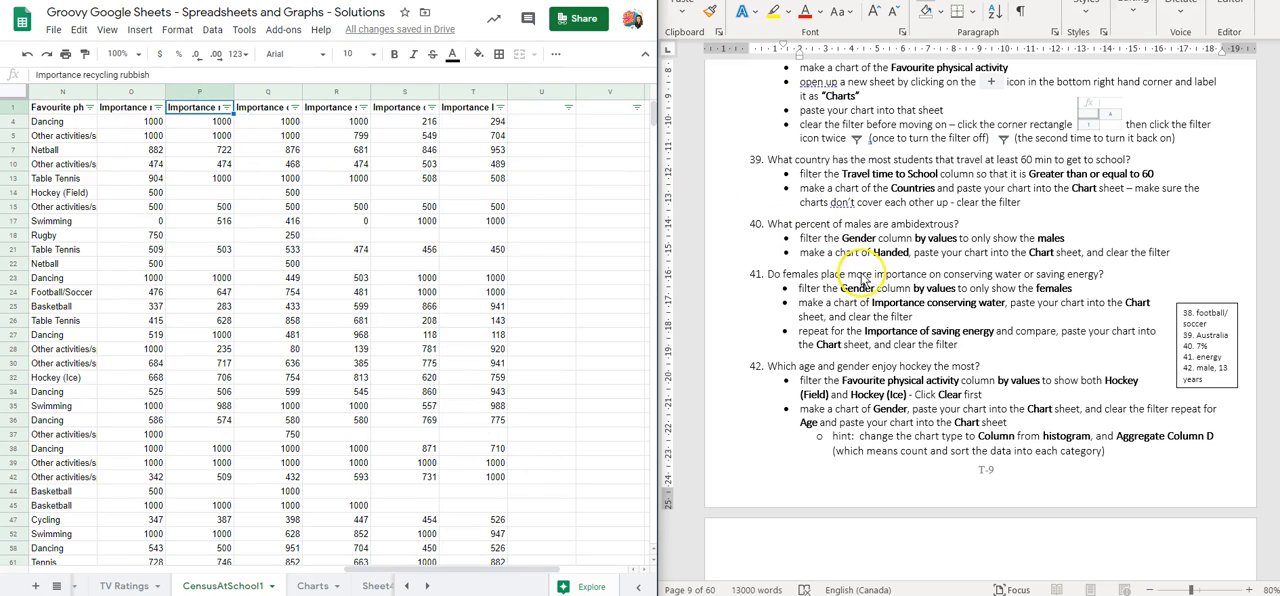
pyautogui.click(249, 109)
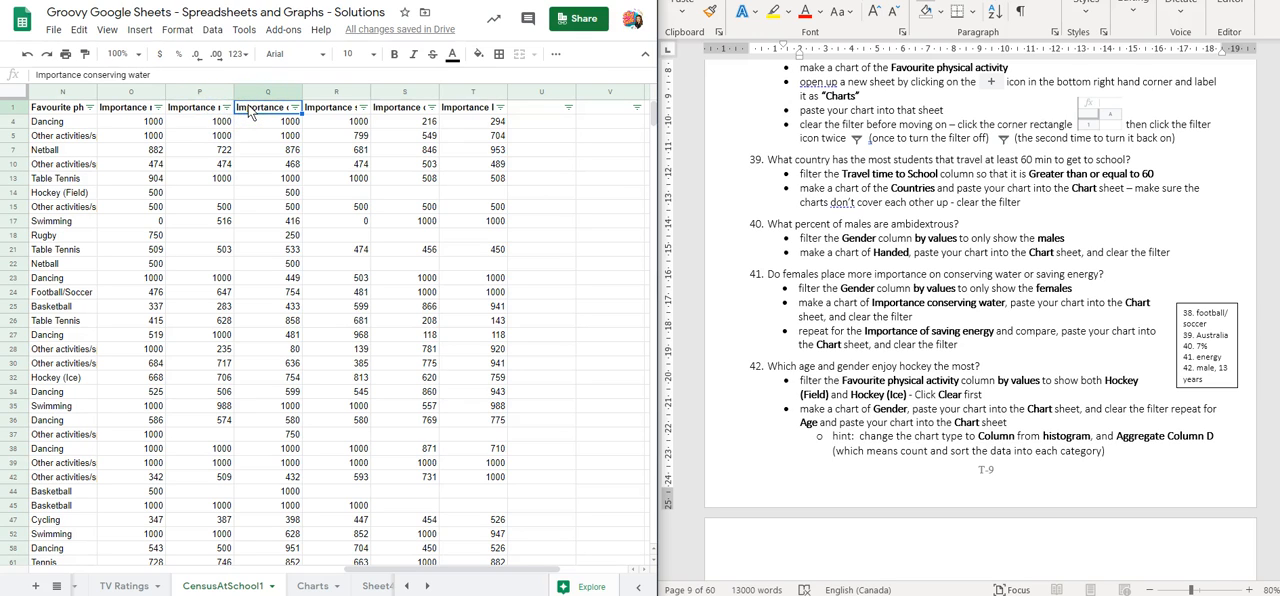
pyautogui.click(254, 92)
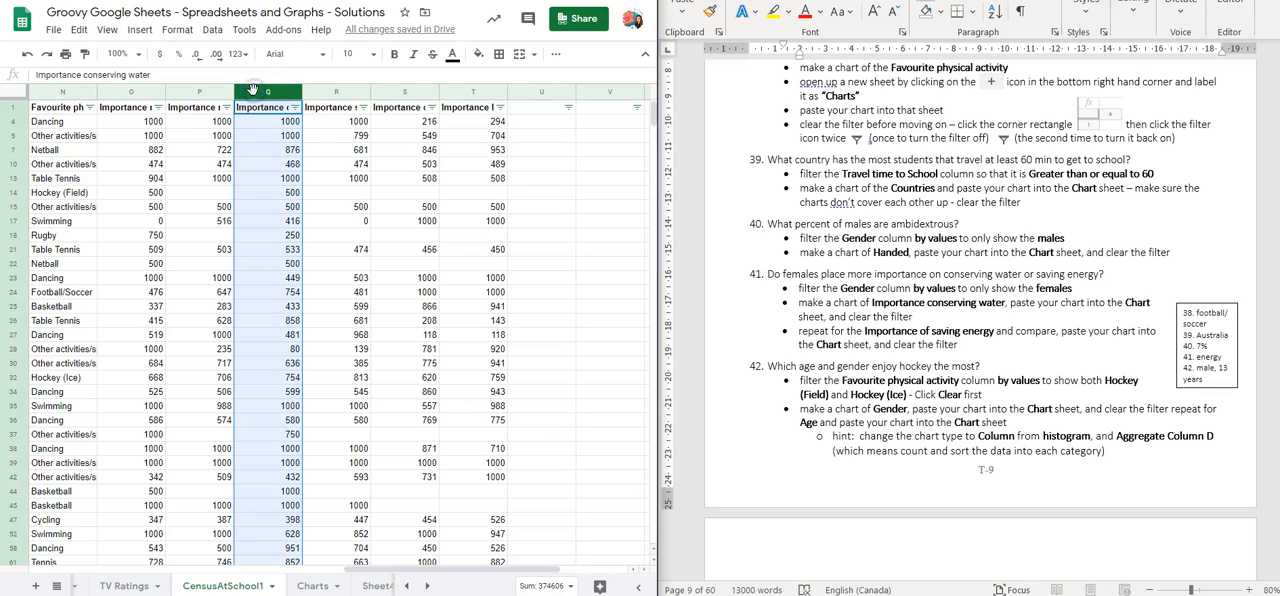
pyautogui.click(132, 30)
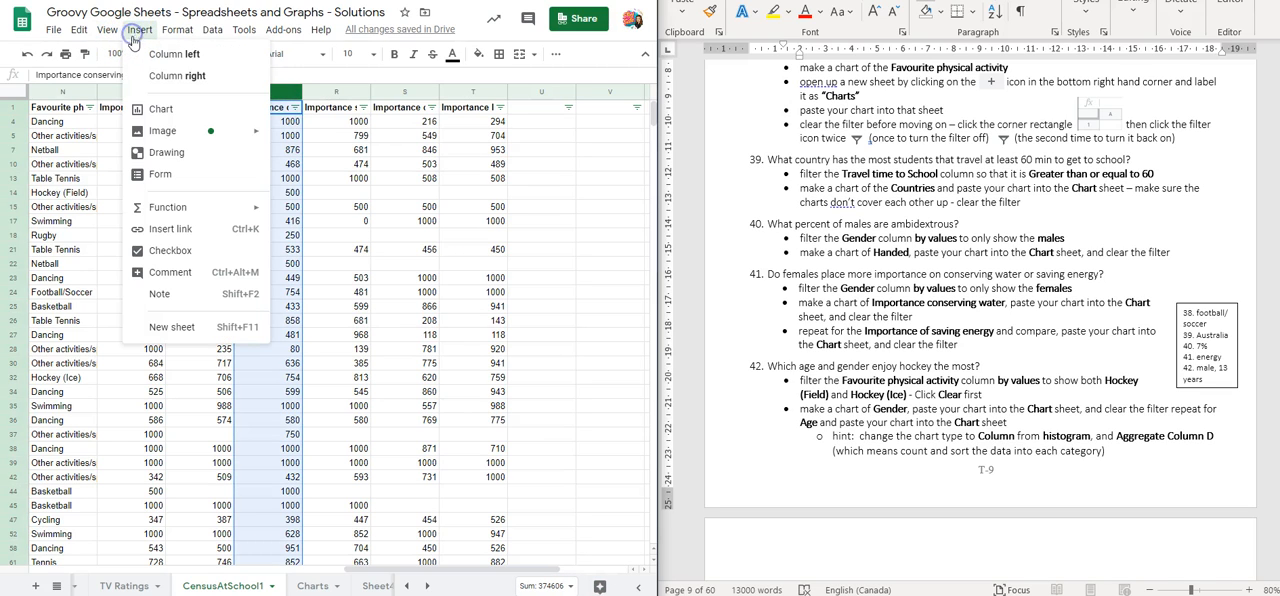
pyautogui.click(152, 108)
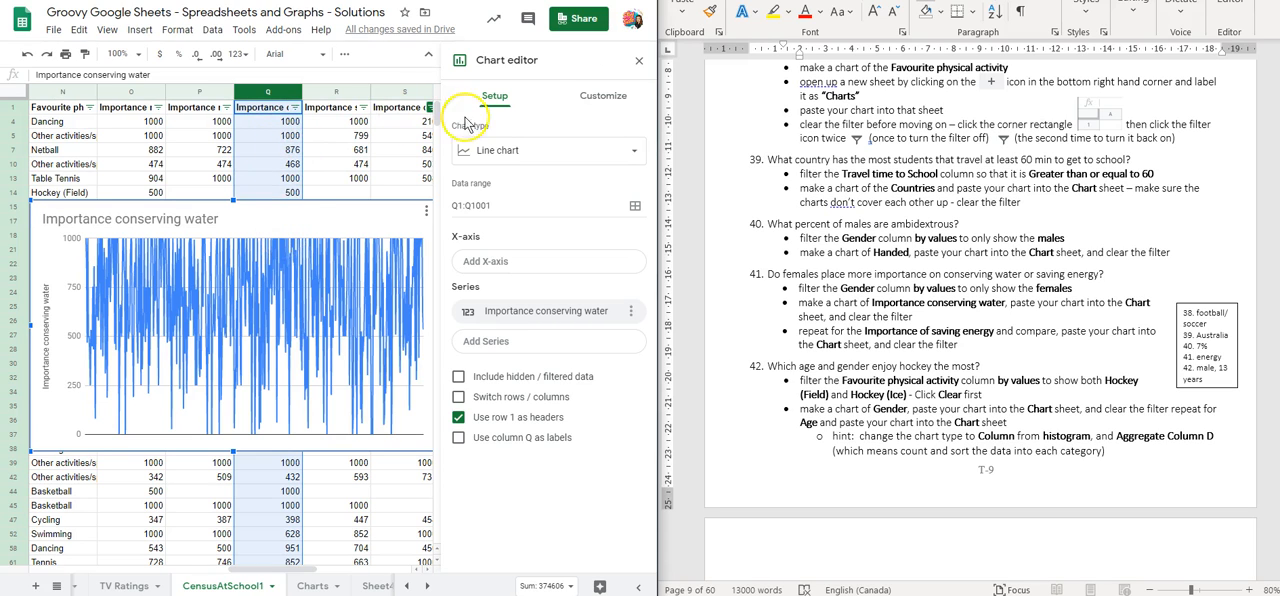
# Change the Importance conserving water chart to a histogram and move it down to about row 26
pyautogui.click(487, 150)
pyautogui.scroll(-10, 518, 290)
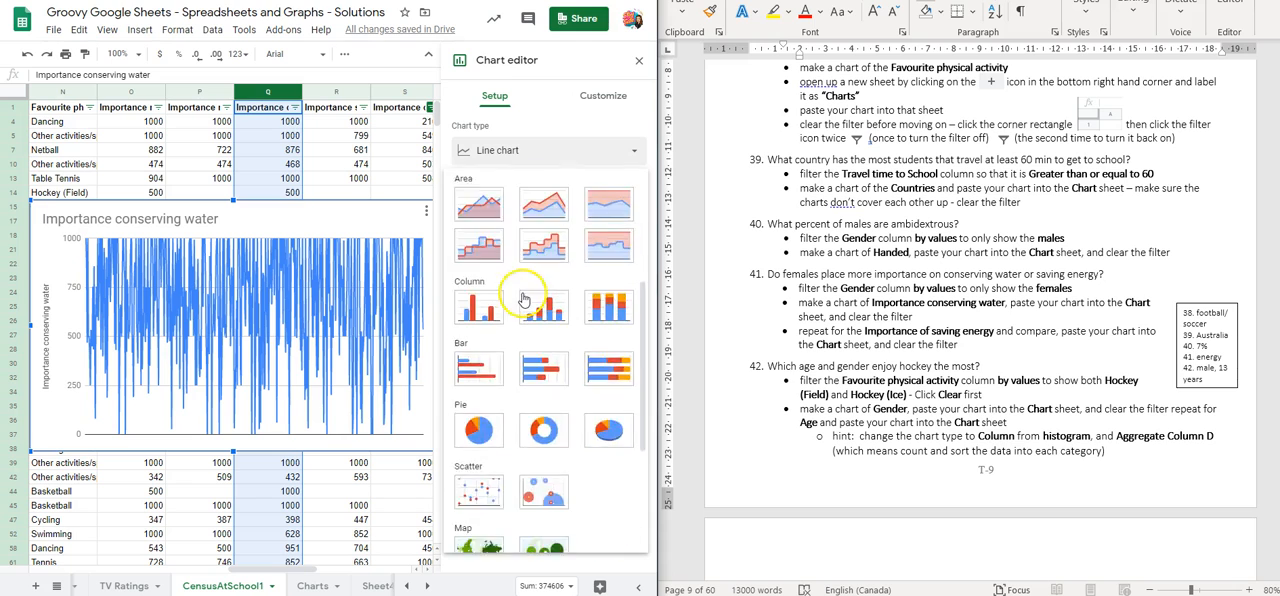
pyautogui.click(534, 395)
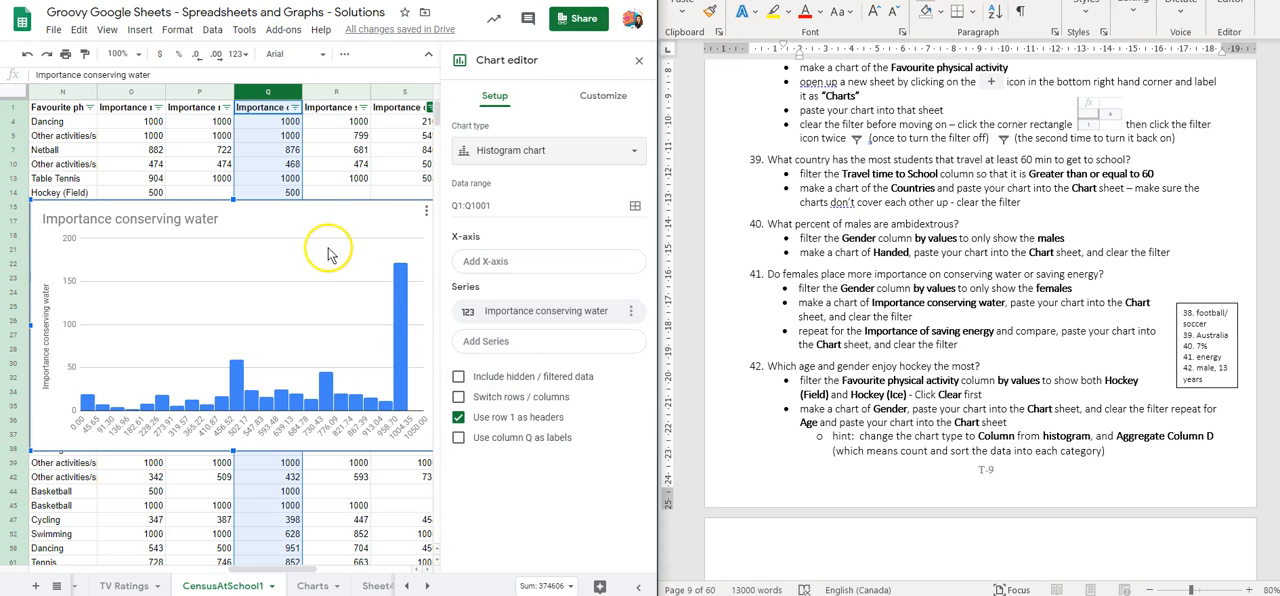
pyautogui.moveTo(323, 210); pyautogui.dragTo(322, 333)
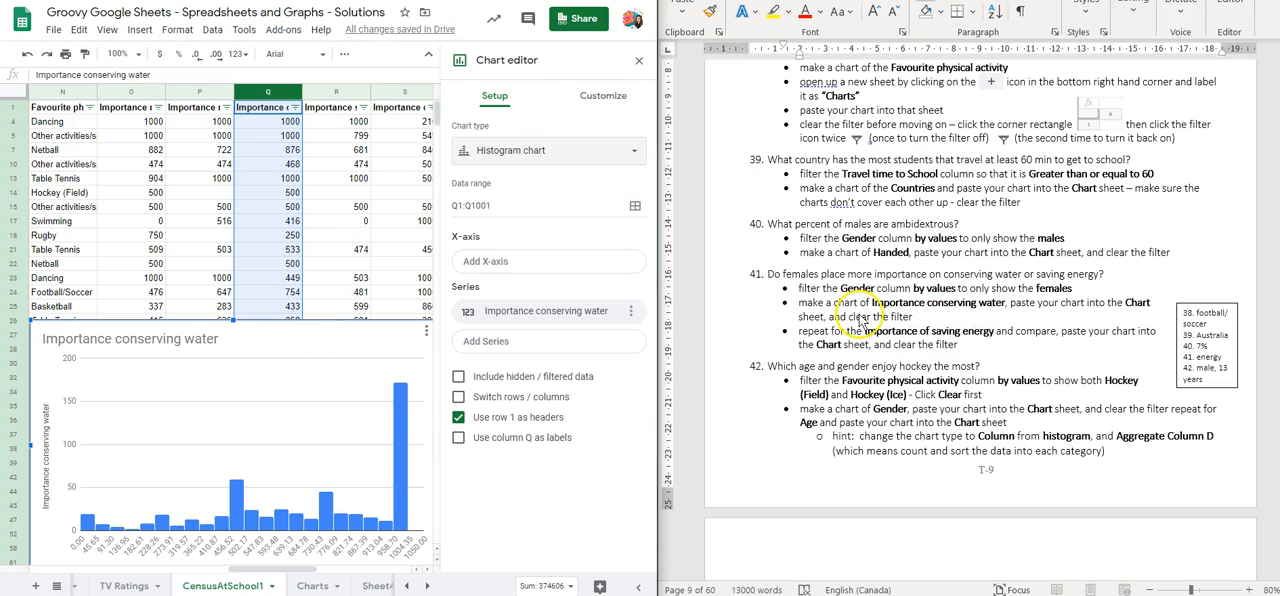
# Insert a chart of the Importance saving enery column (R) from the female-only data
pyautogui.click(345, 112)
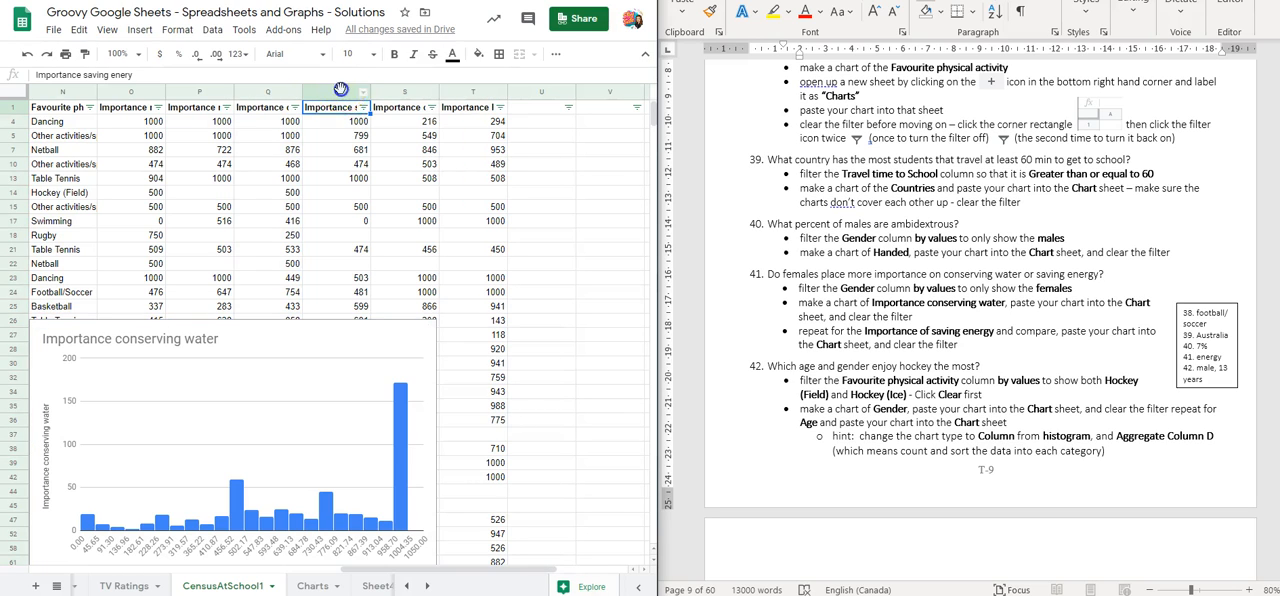
pyautogui.click(340, 91)
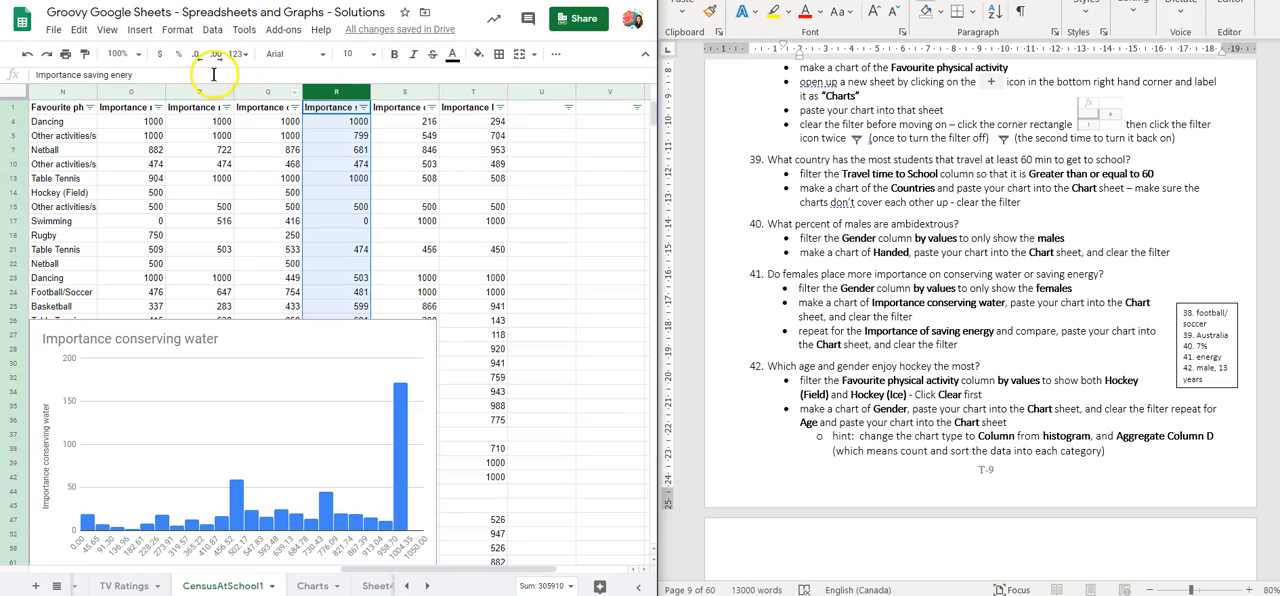
pyautogui.click(142, 30)
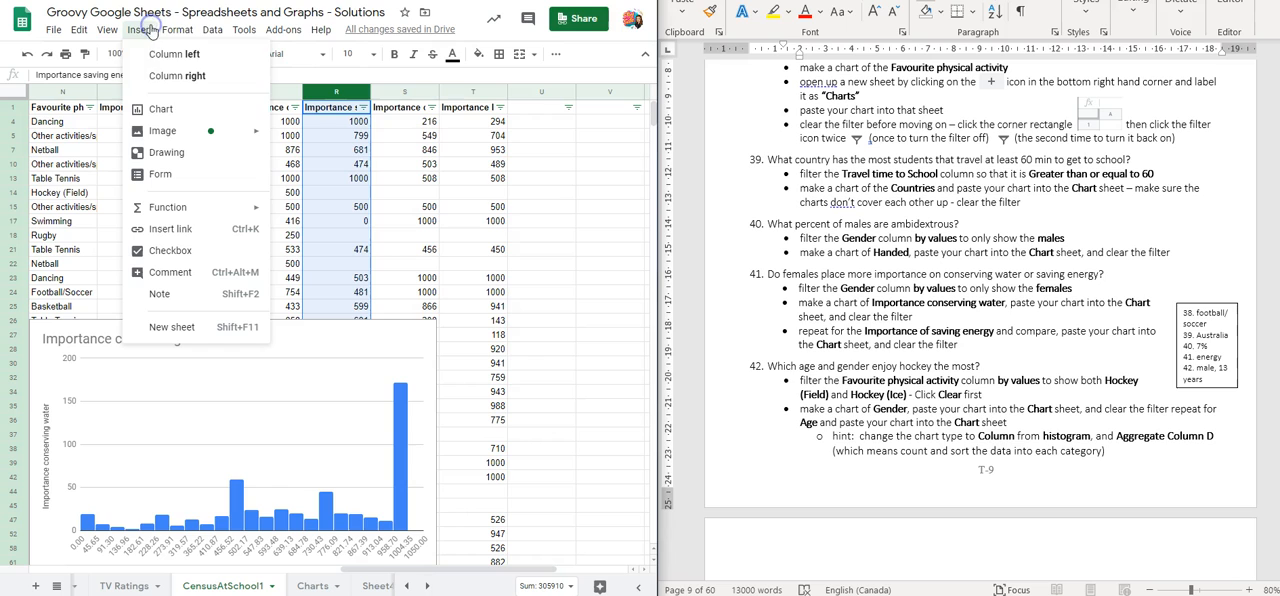
pyautogui.click(176, 109)
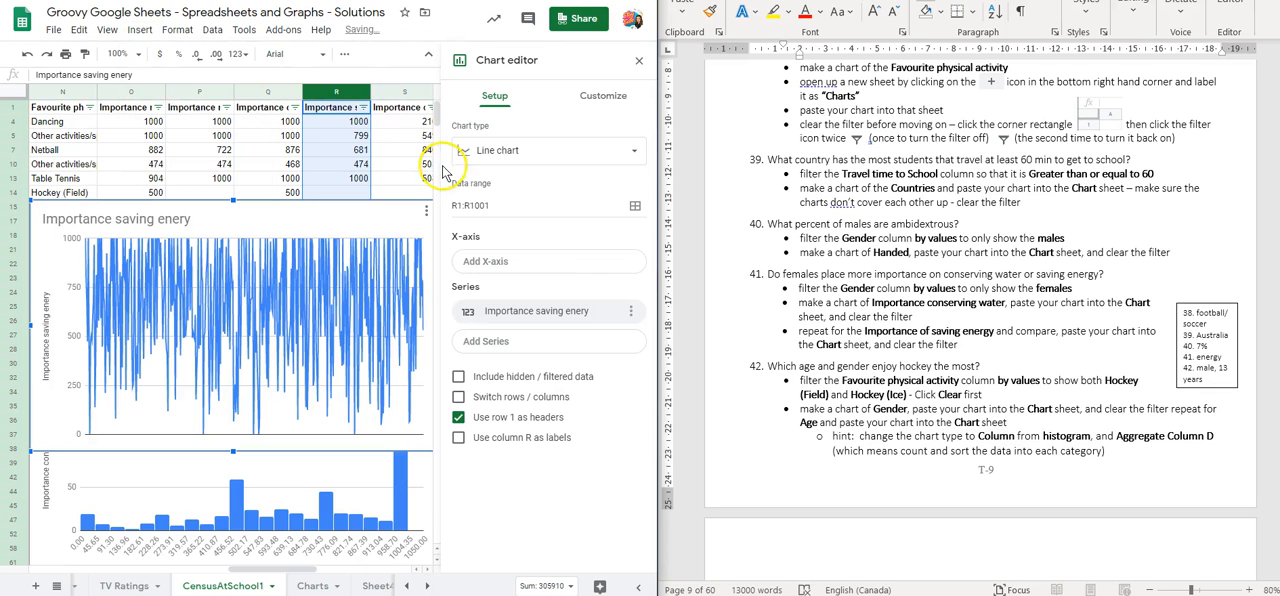
# Change the Importance saving enery chart to a histogram, close the chart editor and select the chart
pyautogui.click(508, 151)
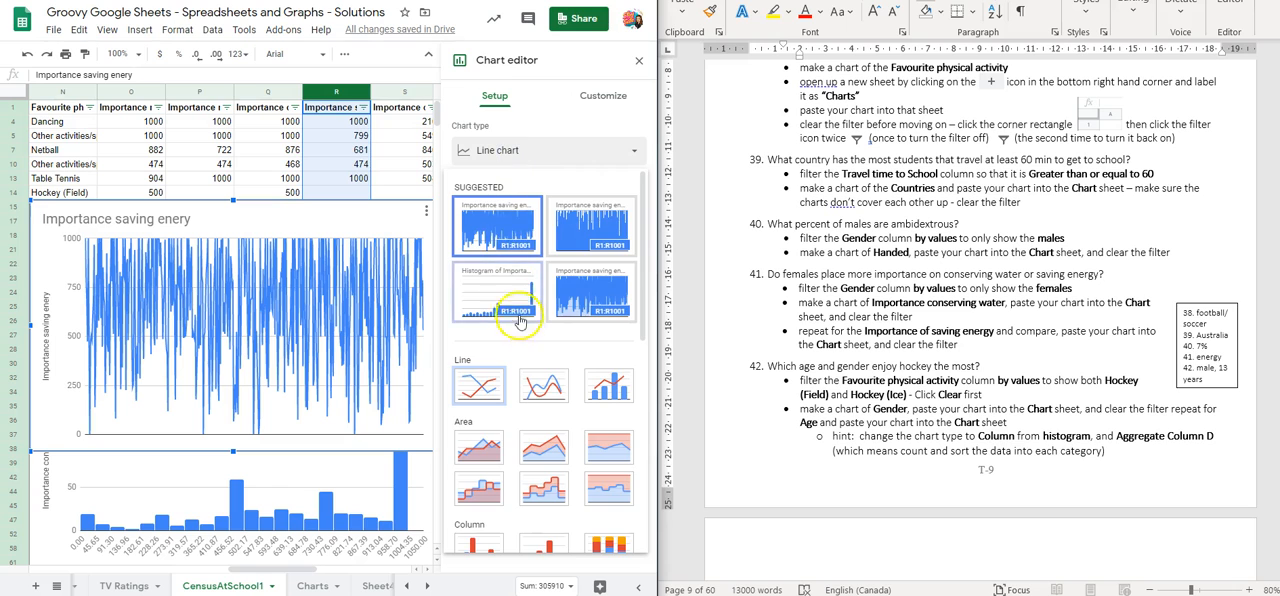
pyautogui.scroll(-3, 523, 310)
pyautogui.scroll(-2, 524, 333)
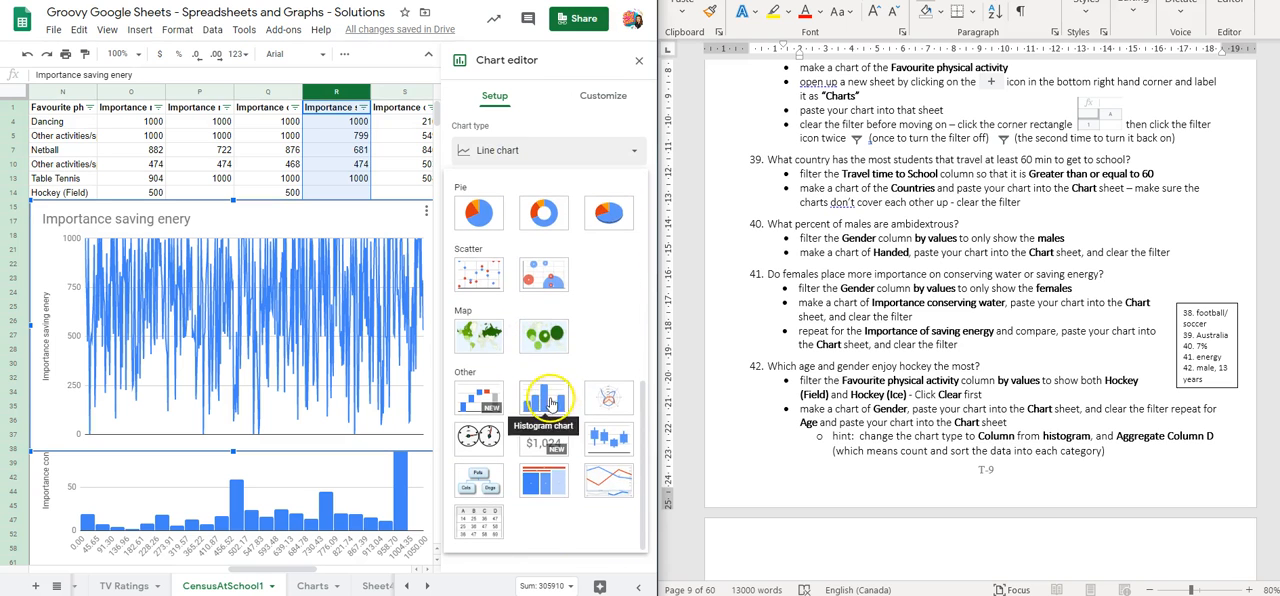
pyautogui.click(545, 400)
pyautogui.click(639, 60)
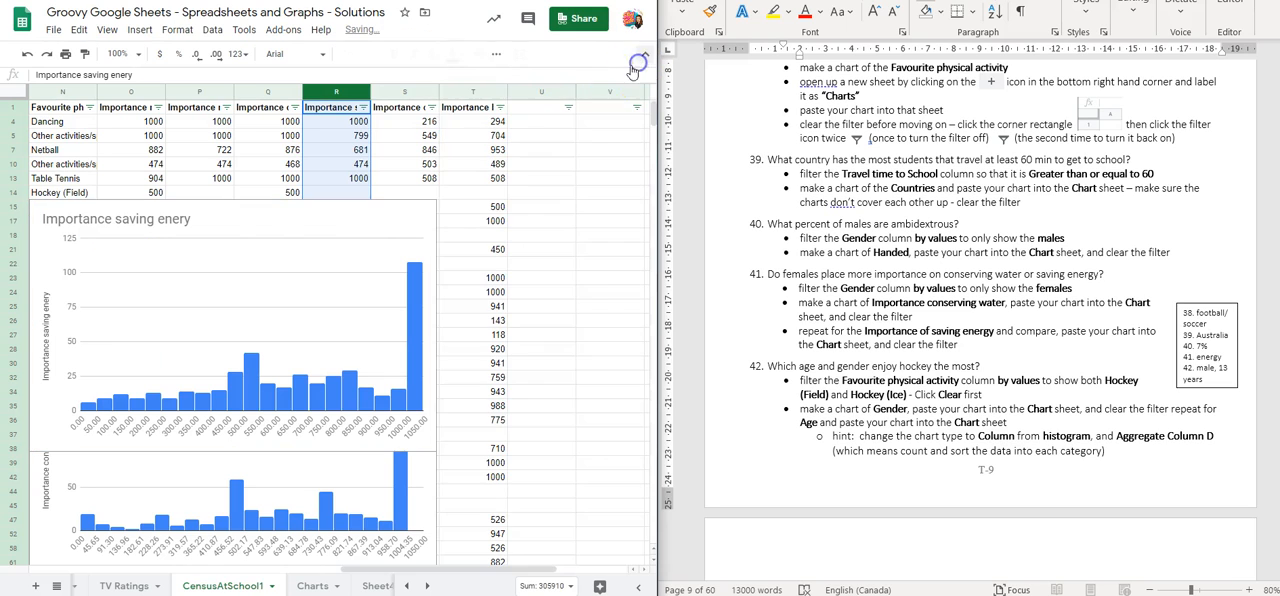
pyautogui.click(301, 229)
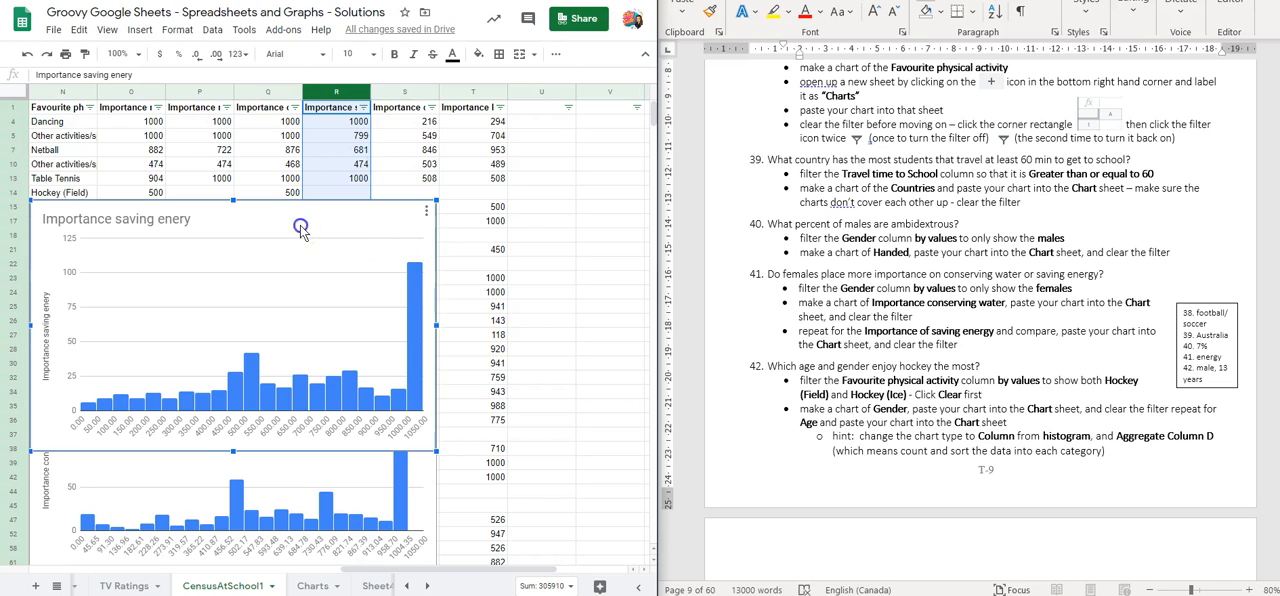
# Stack the Importance saving enery histogram from row 1 directly above the Importance conserving water histogram and compare their distributions
pyautogui.moveTo(289, 221); pyautogui.dragTo(290, 94)
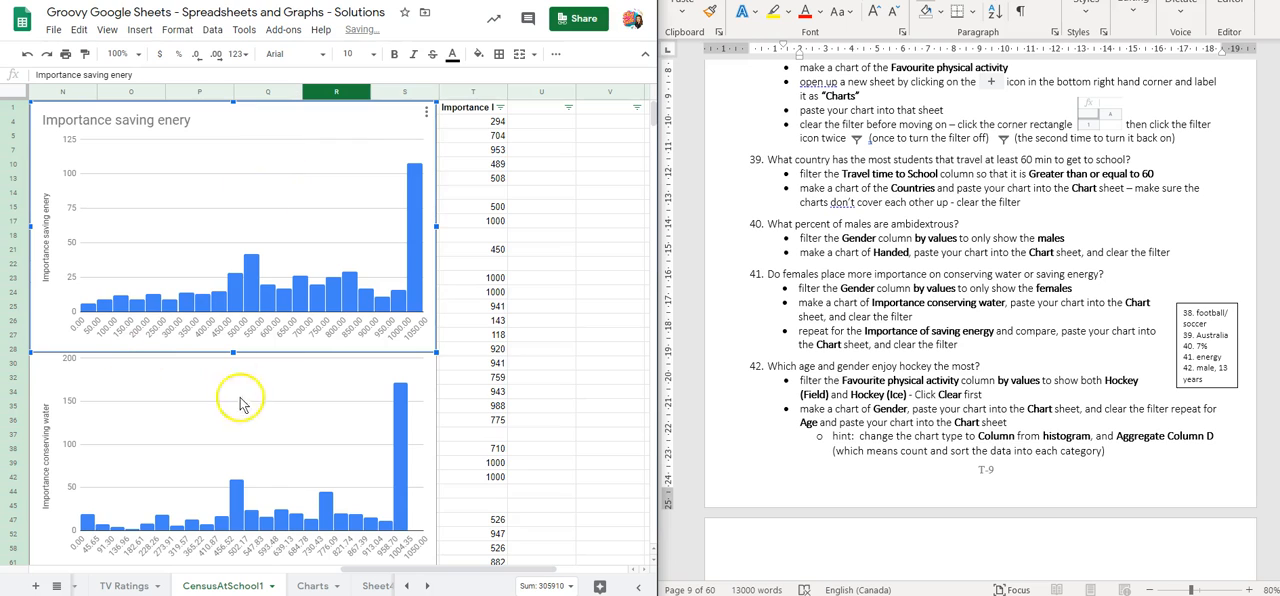
pyautogui.scroll(-1, 283, 440)
pyautogui.click(283, 425)
pyautogui.moveTo(277, 309); pyautogui.dragTo(277, 334)
pyautogui.scroll(1, 282, 332)
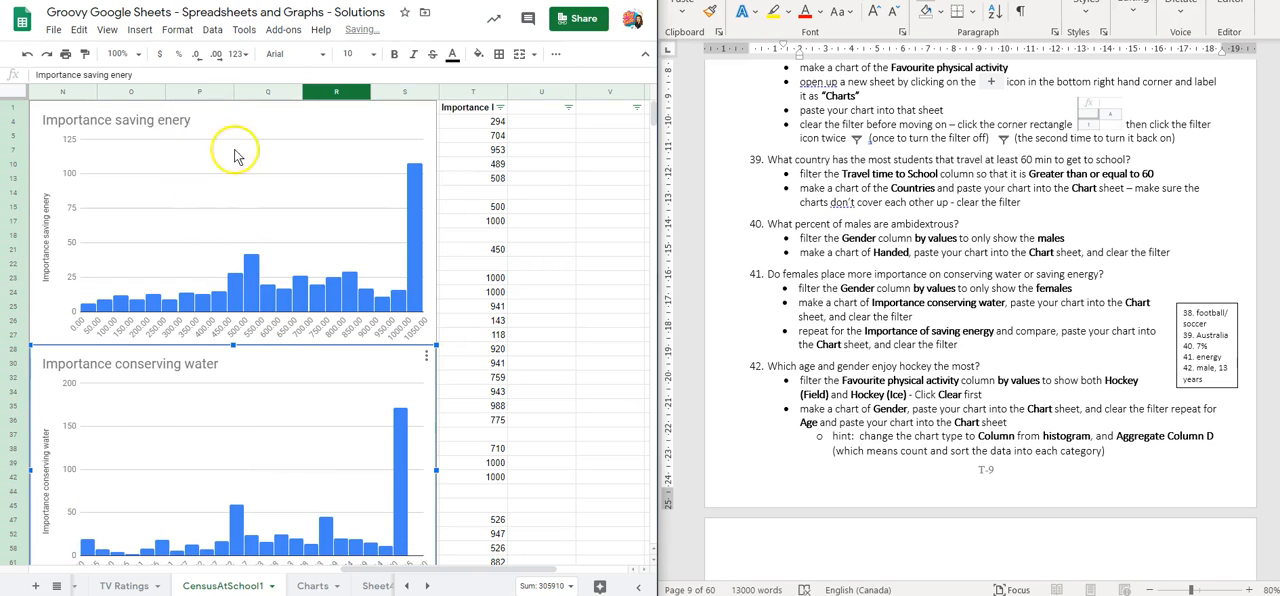
pyautogui.scroll(-1, 221, 413)
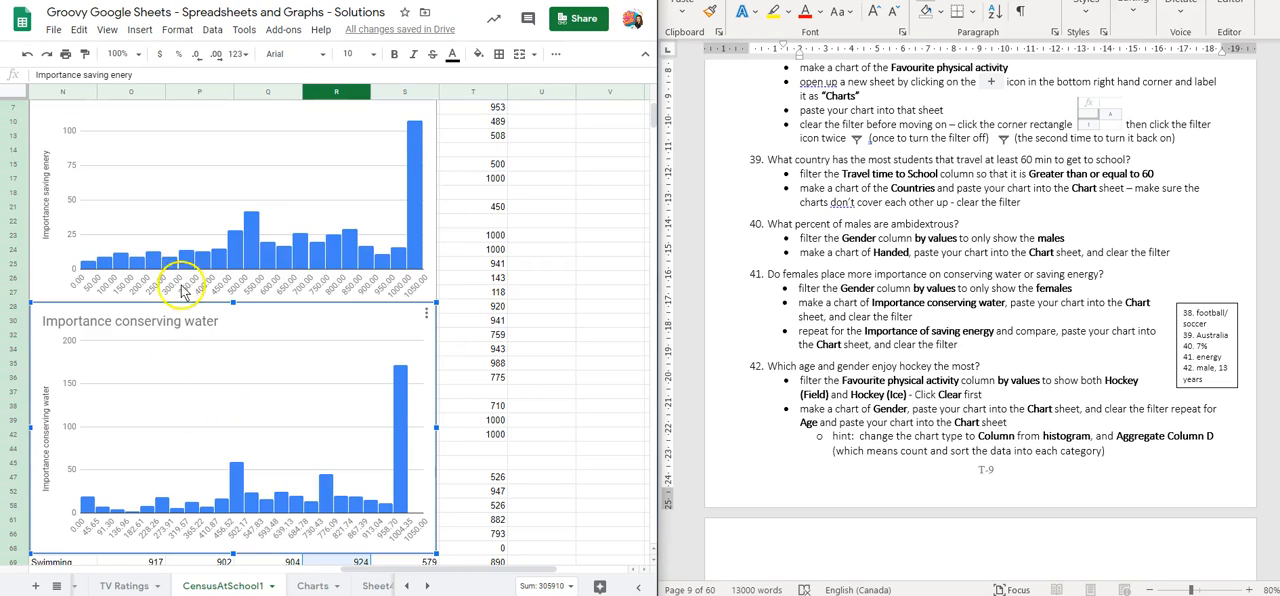
pyautogui.scroll(1, 246, 225)
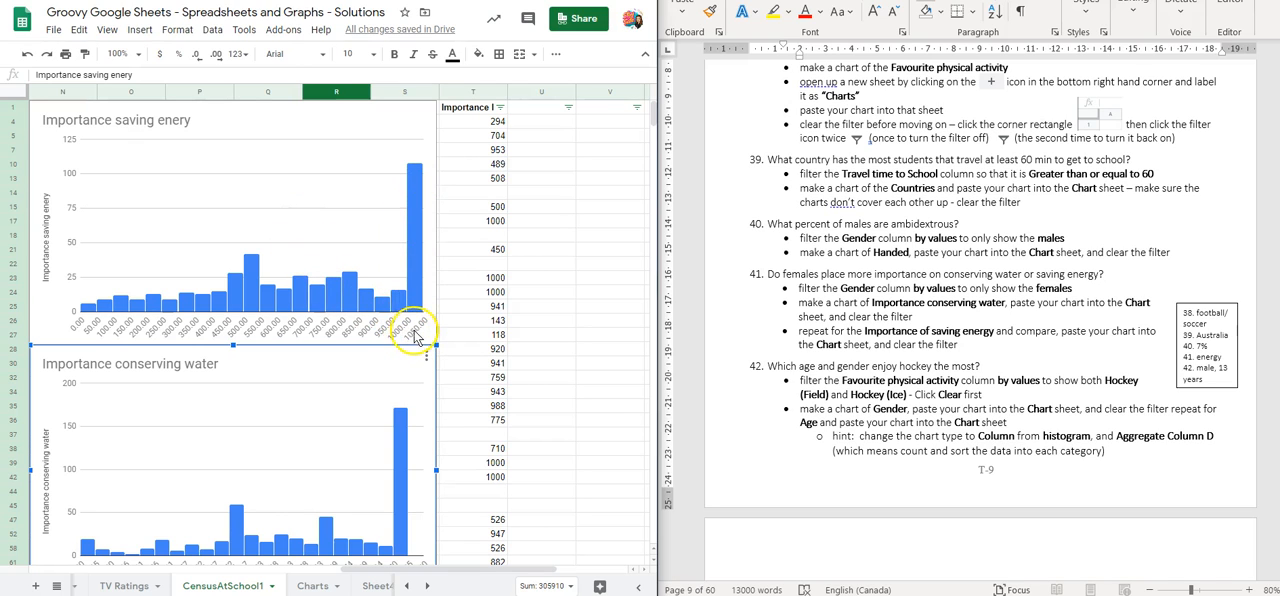
pyautogui.scroll(-3, 420, 290)
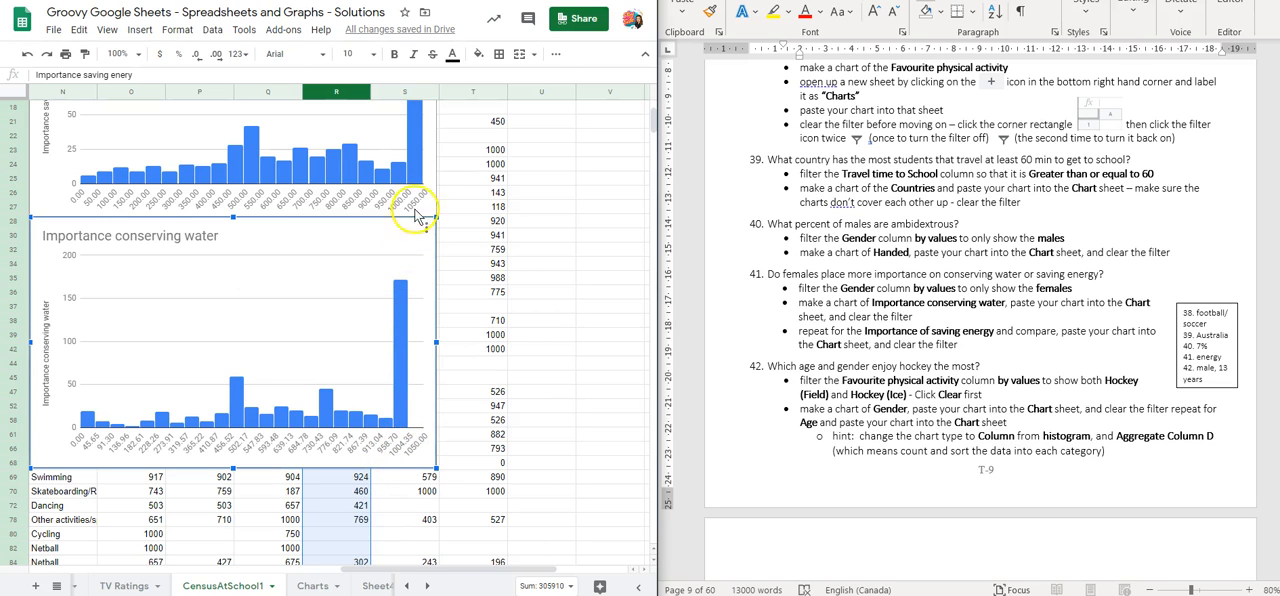
pyautogui.scroll(3, 415, 172)
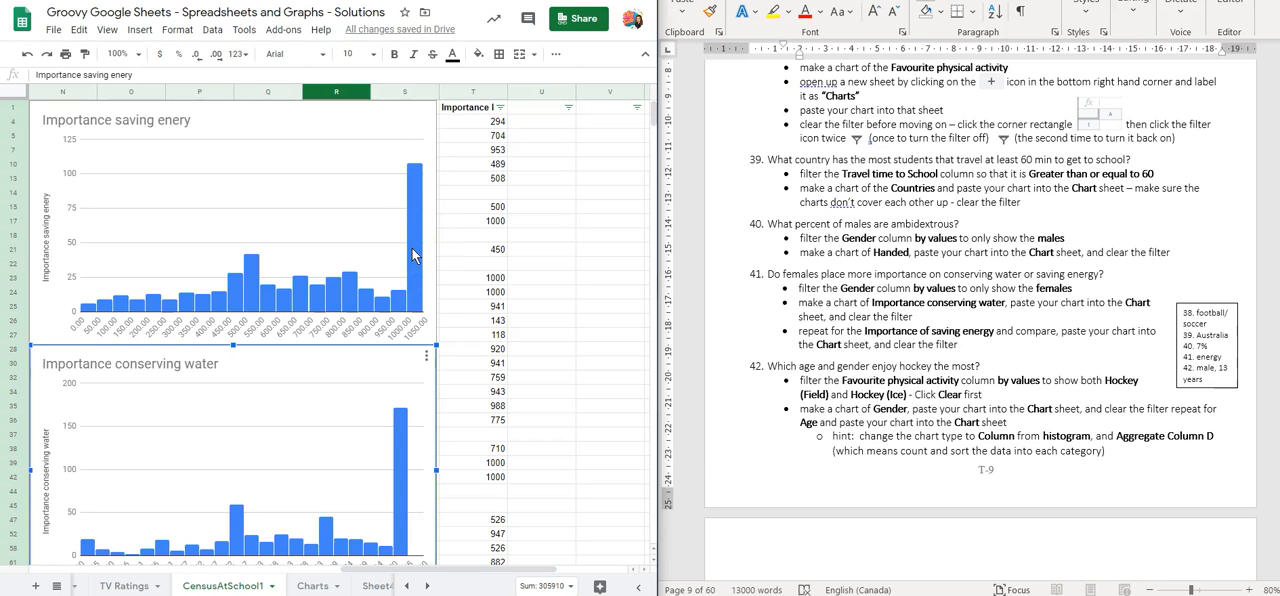
# Copy the Importance saving enery chart to the Charts sheet and place it directly below the handedness pie chart
pyautogui.hscroll(-3, 366, 157)
pyautogui.click(432, 122)
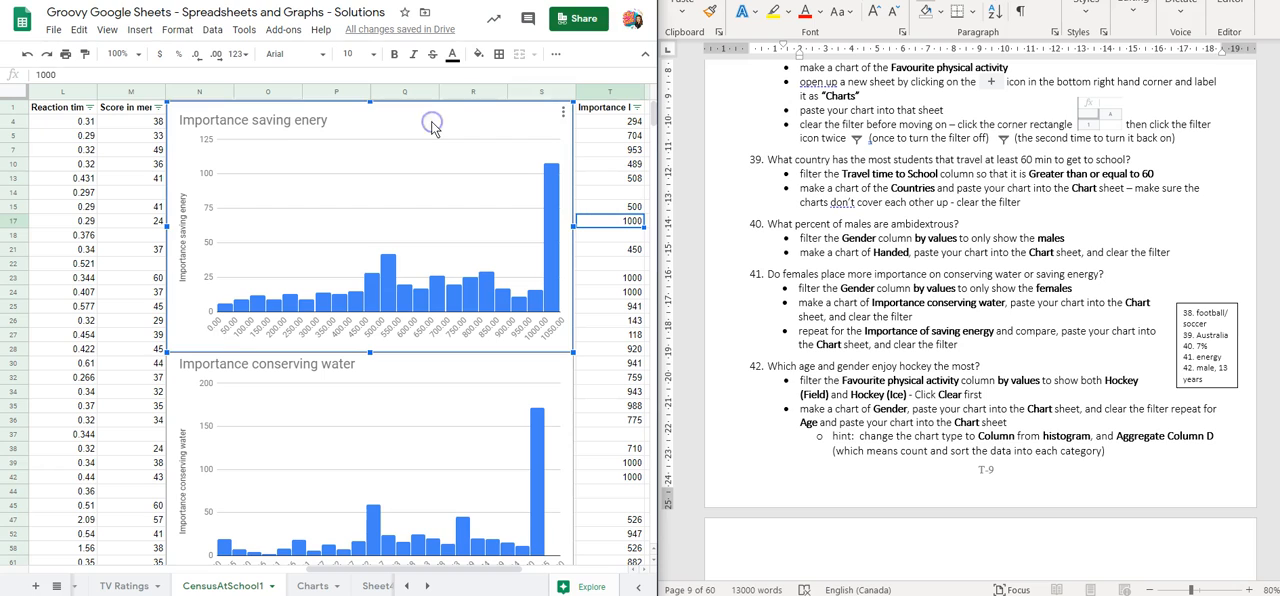
pyautogui.press('Escape')
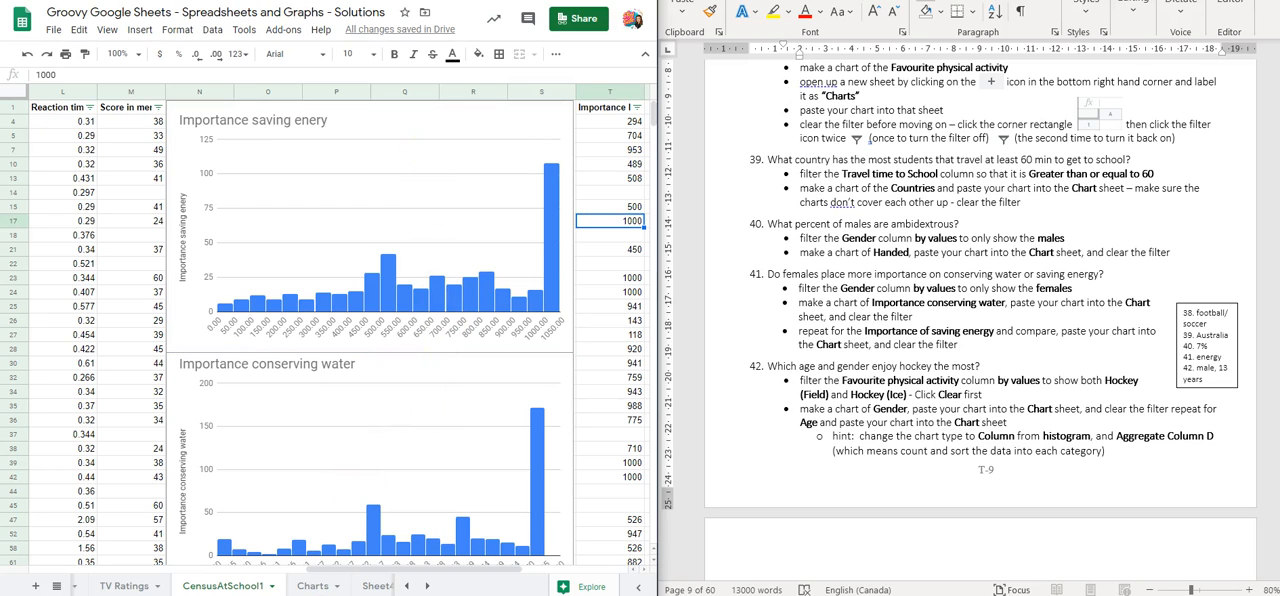
pyautogui.click(310, 586)
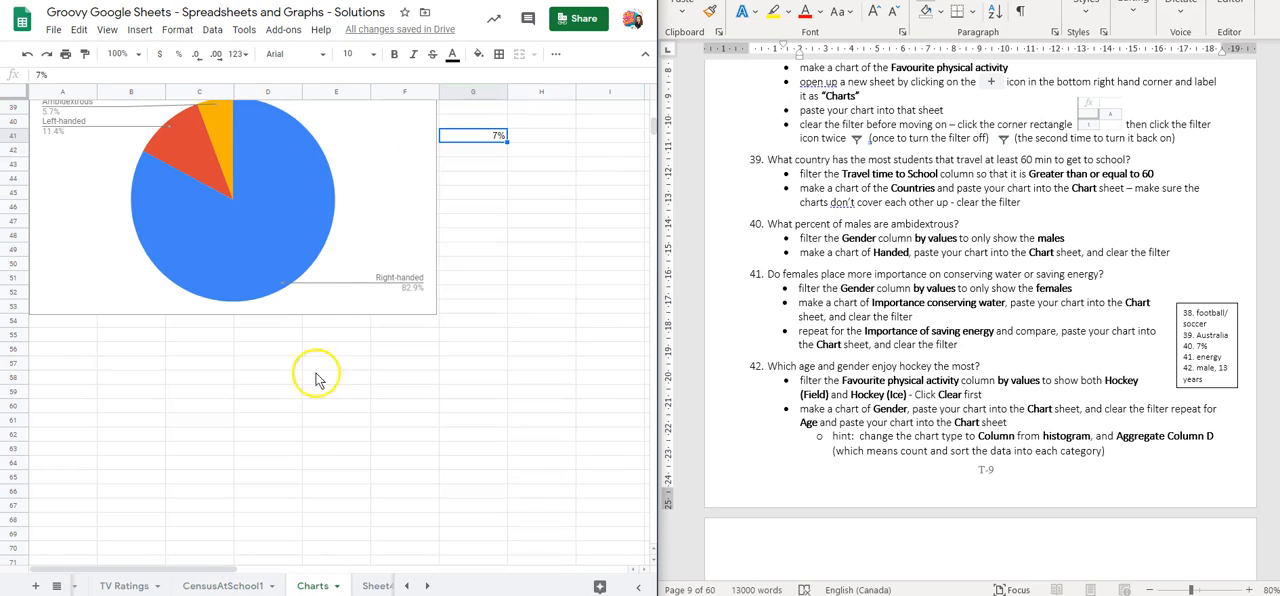
pyautogui.hotkey('ctrl', 'v')
pyautogui.click(571, 194)
pyautogui.moveTo(631, 143); pyautogui.dragTo(193, 347)
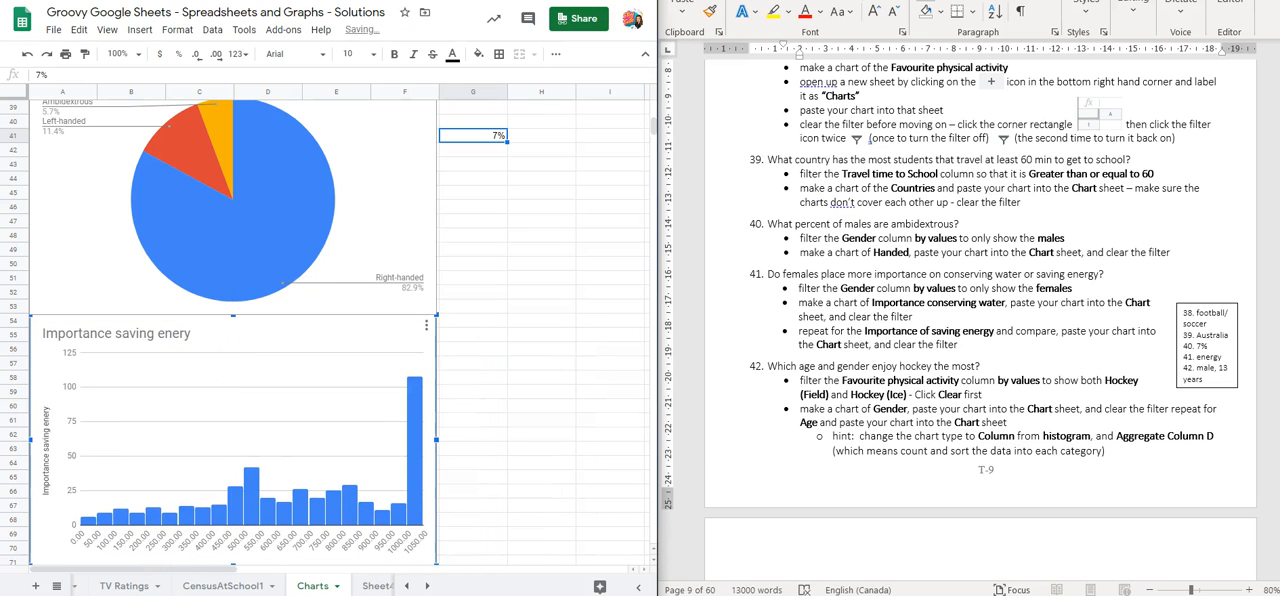
# Copy the Importance conserving water chart to the Charts sheet below the saving enery chart, and enter the answer energy in cell G61
pyautogui.click(253, 586)
pyautogui.click(205, 588)
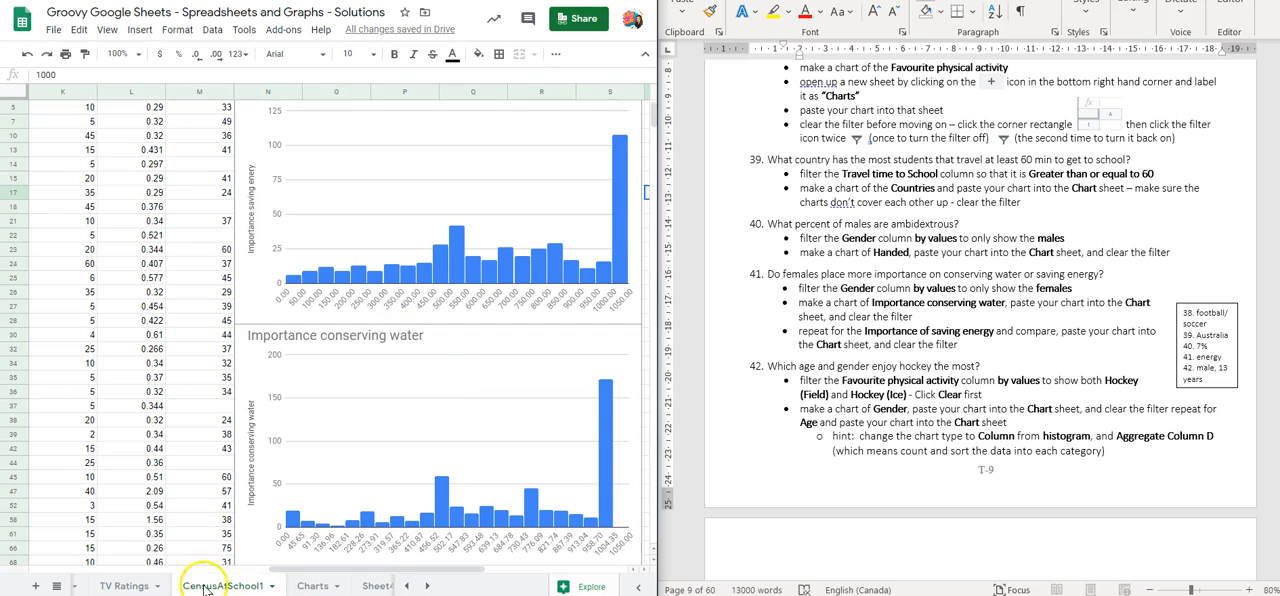
pyautogui.click(312, 586)
pyautogui.hotkey('ctrl', 'v')
pyautogui.moveTo(538, 160); pyautogui.dragTo(230, 420)
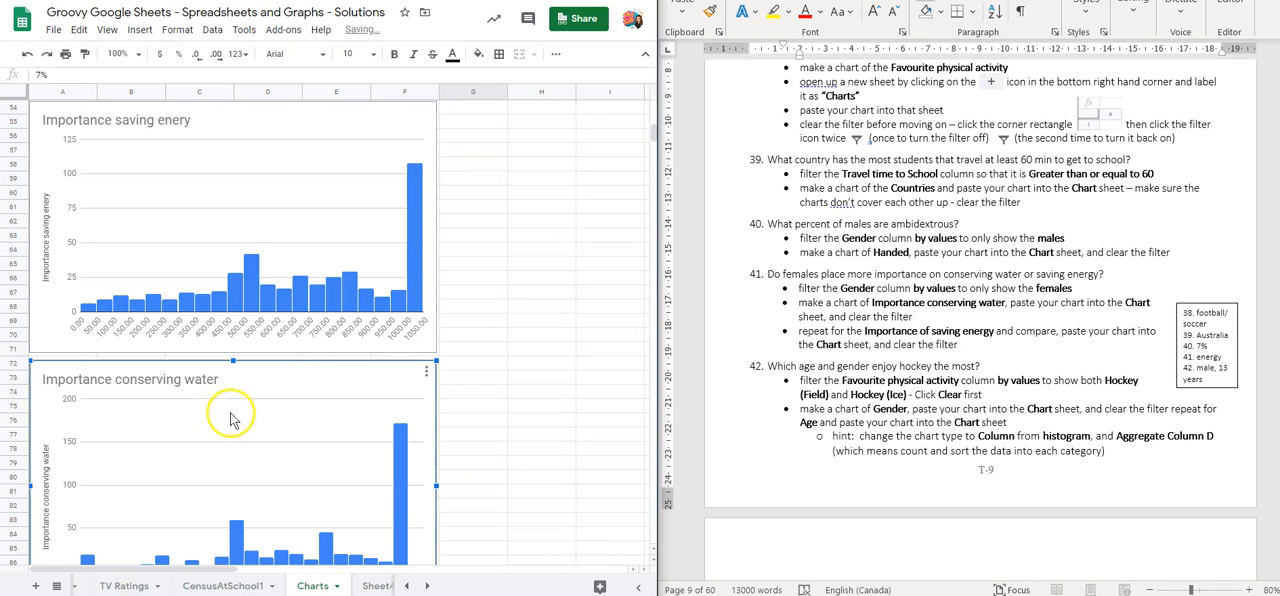
pyautogui.moveTo(290, 383); pyautogui.dragTo(295, 371)
pyautogui.click(482, 210)
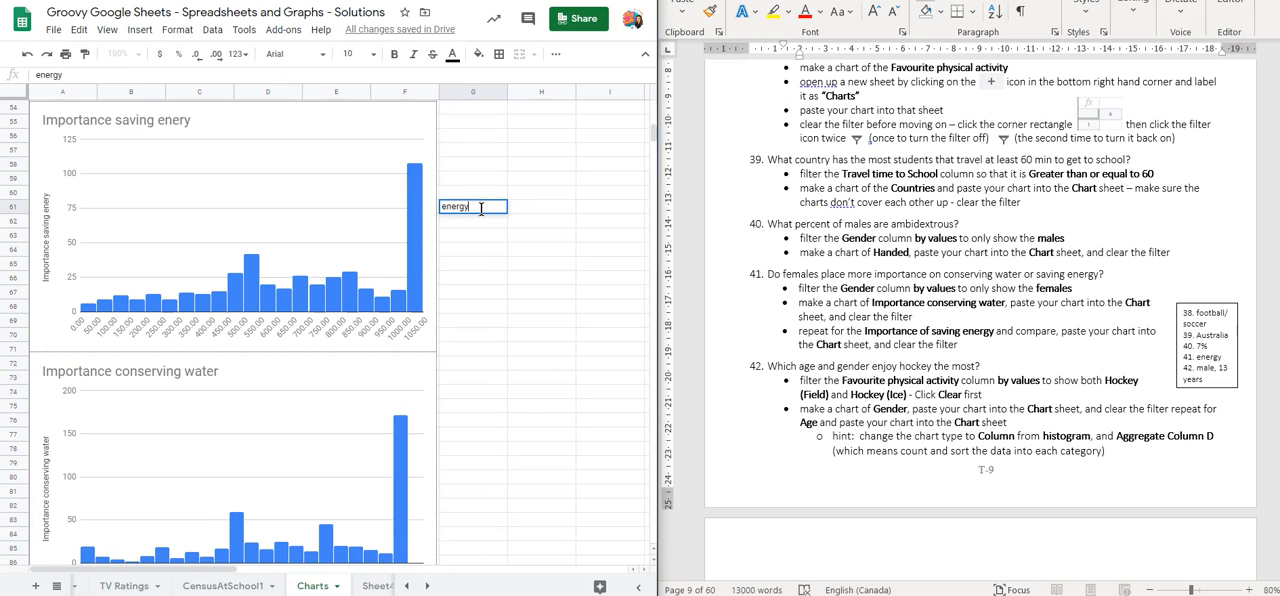
pyautogui.press('Return')
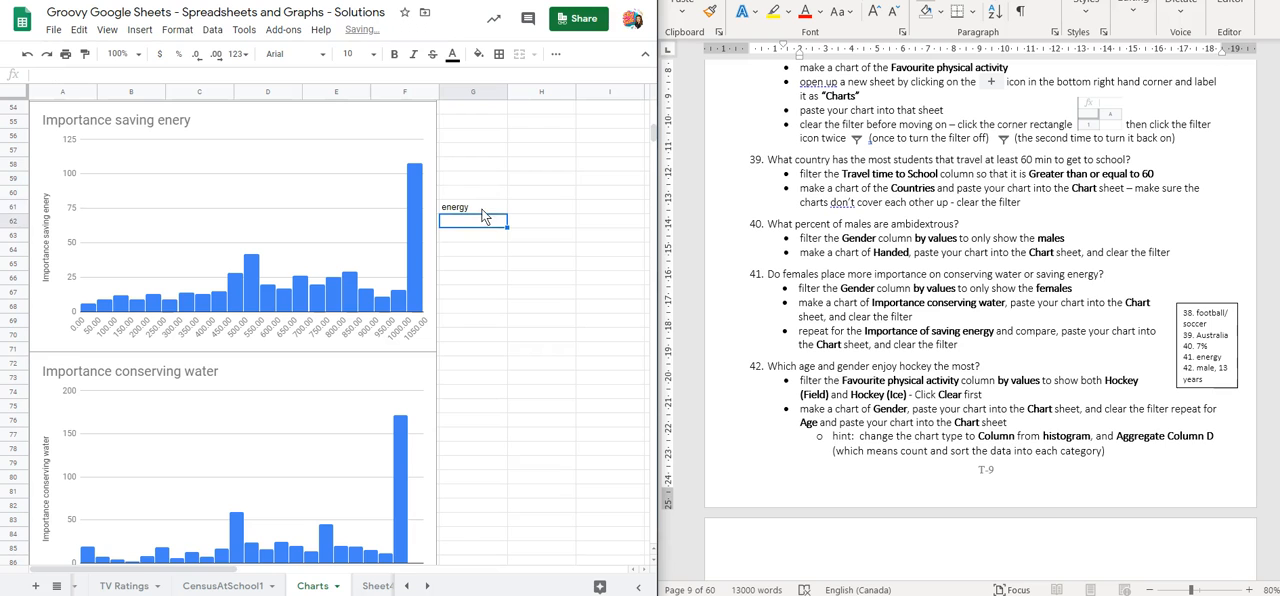
# Delete the Importance conserving water and Importance saving enery charts from the CensusAtSchool1 sheet
pyautogui.click(215, 586)
pyautogui.click(420, 333)
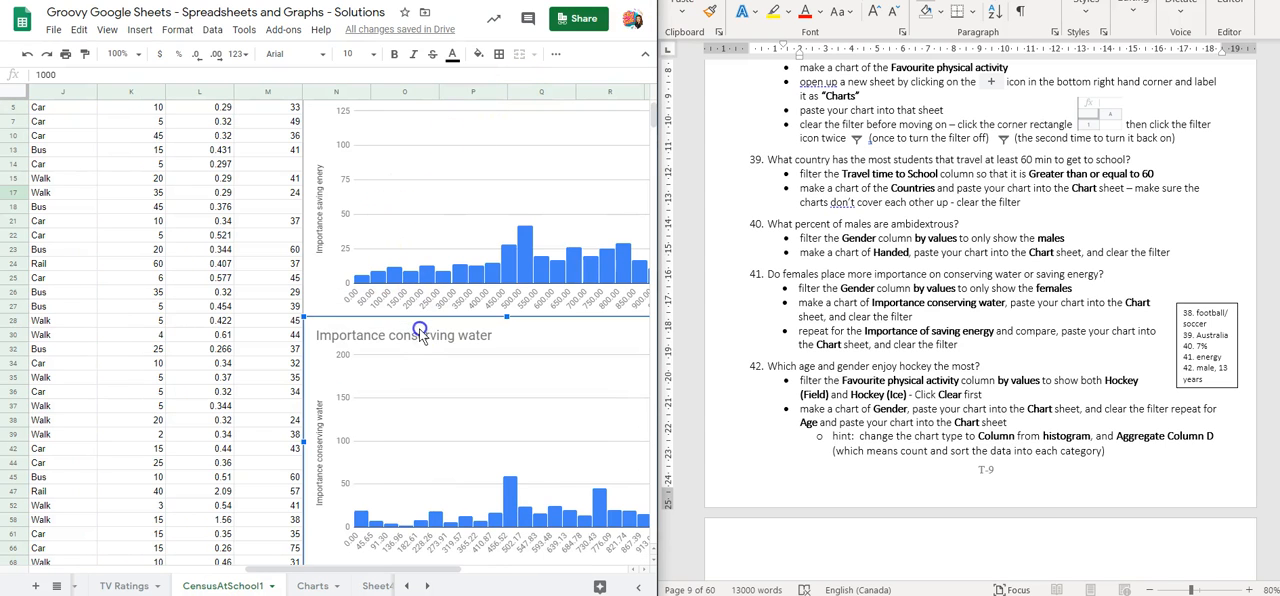
pyautogui.press('Delete')
pyautogui.scroll(1, 497, 248)
pyautogui.click(511, 128)
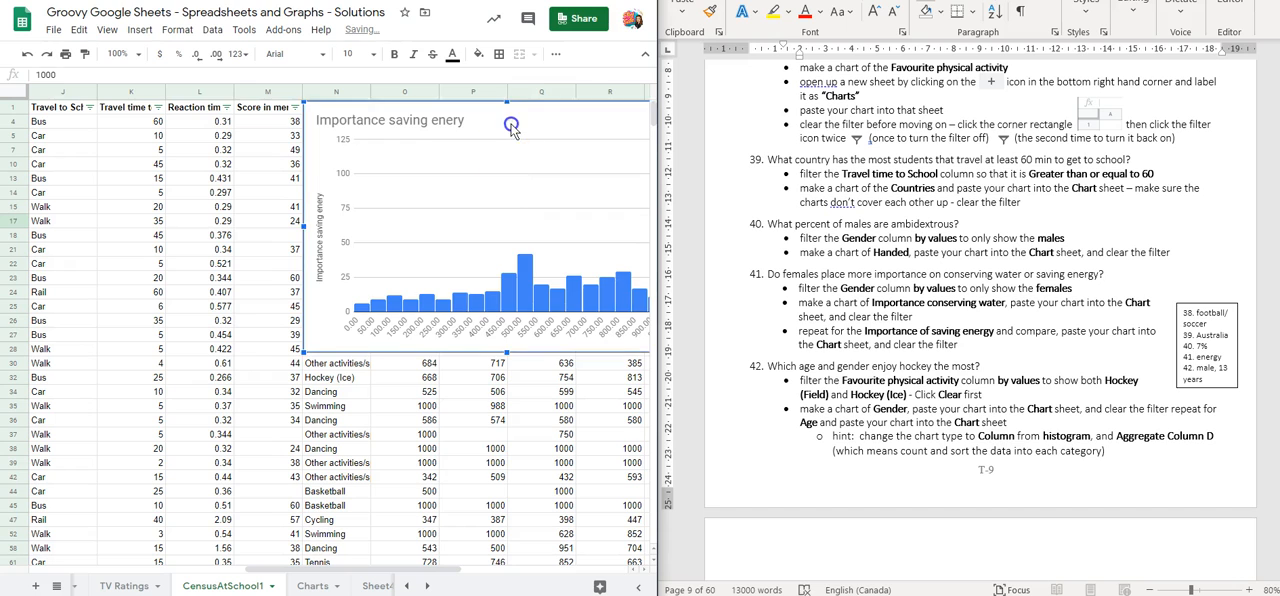
pyautogui.press('Delete')
# Clear the female-only filter by turning the filter off and on again for the whole CensusAtSchool1 sheet
pyautogui.click(12, 90)
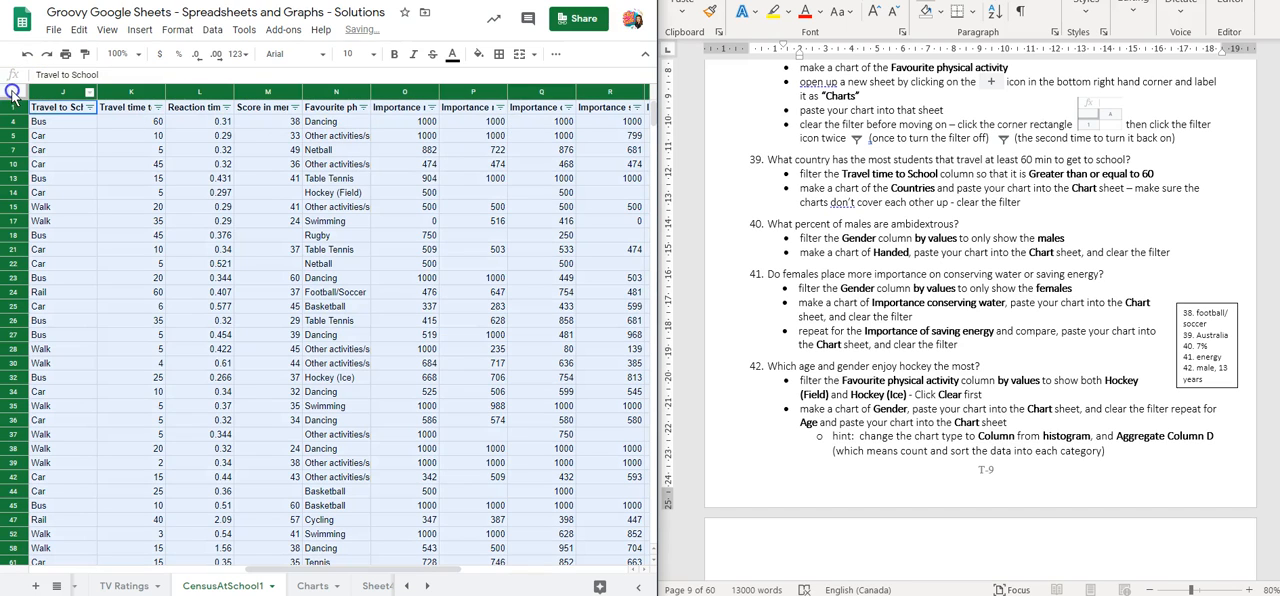
pyautogui.click(556, 53)
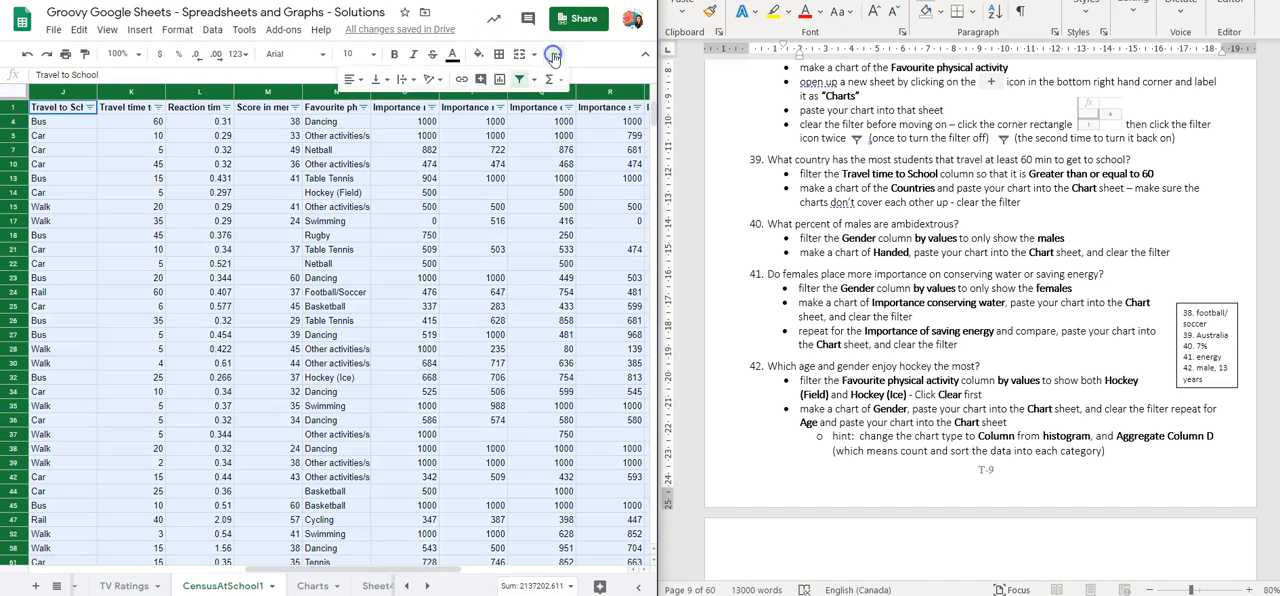
pyautogui.click(519, 79)
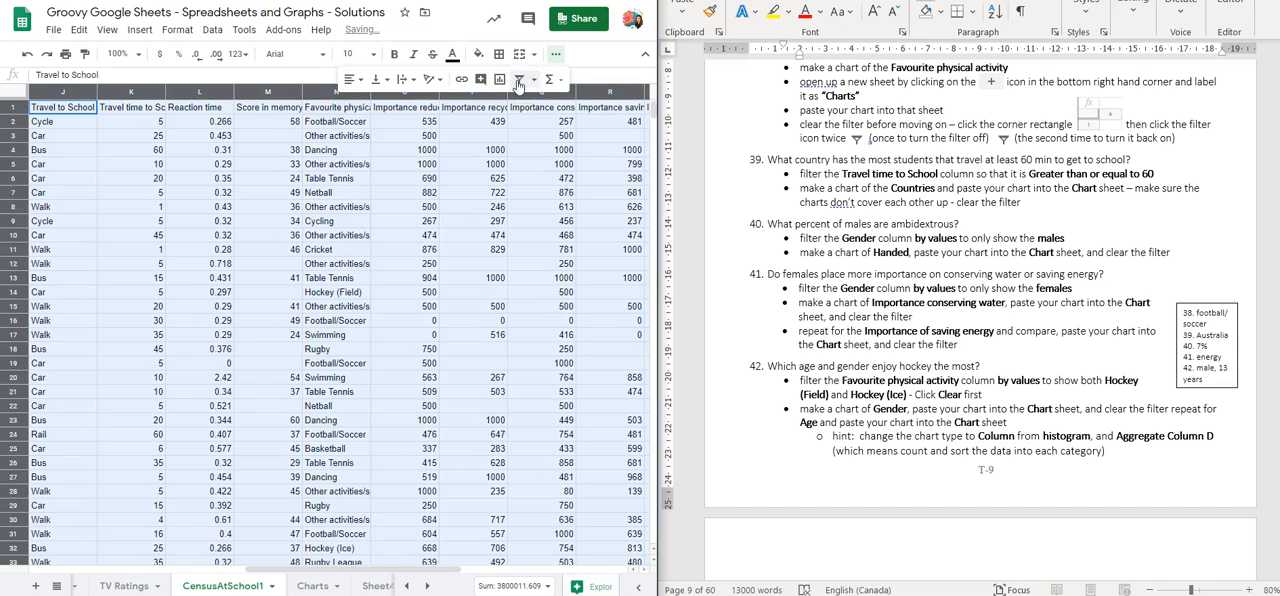
pyautogui.click(519, 79)
pyautogui.click(565, 55)
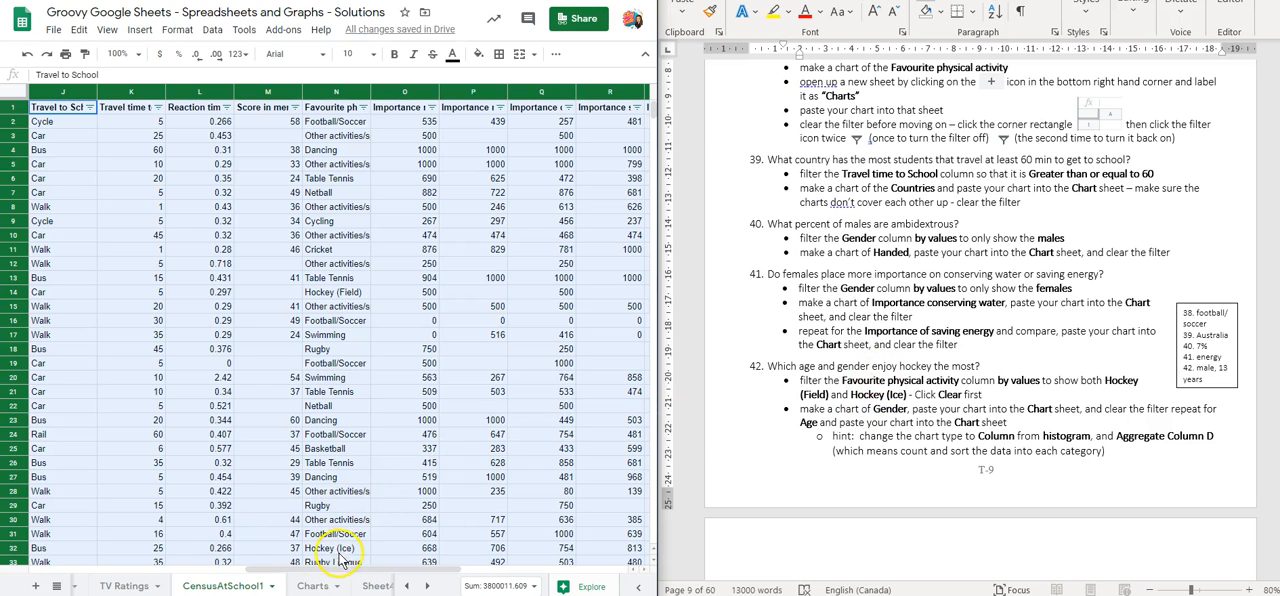
# Open the filter options of the Favourite physical activity column and look through its list of values
pyautogui.moveTo(345, 569)
pyautogui.mouseDown()
pyautogui.moveTo(444, 568)
pyautogui.moveTo(365, 567)
pyautogui.mouseUp()
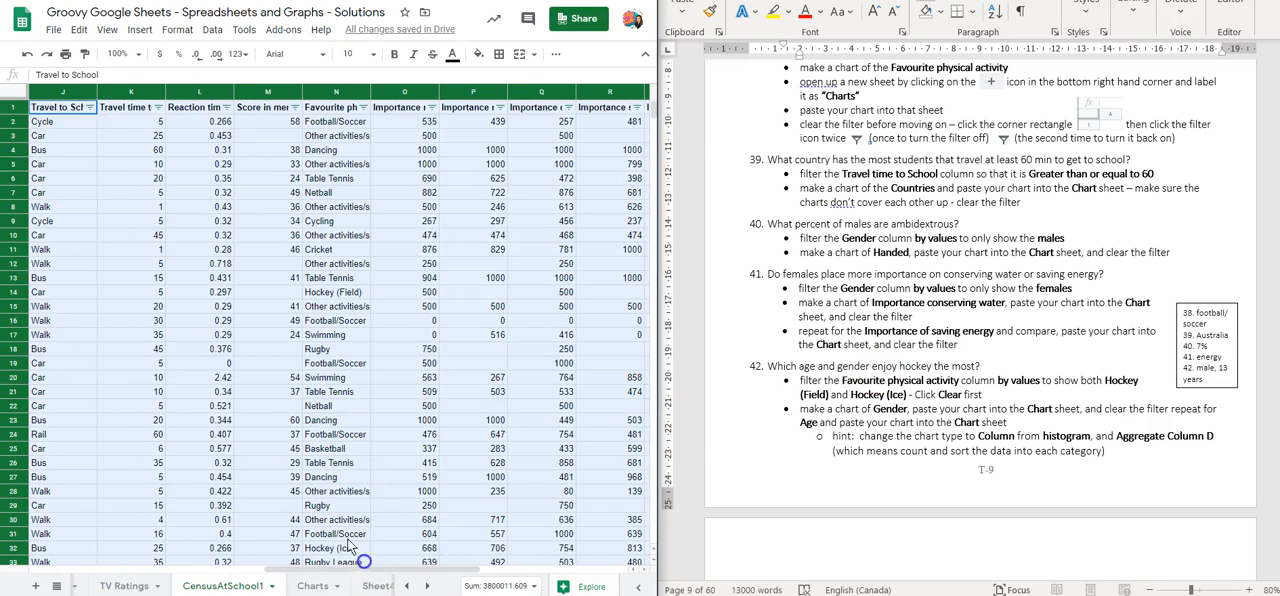
pyautogui.click(363, 107)
pyautogui.scroll(-6, 255, 365)
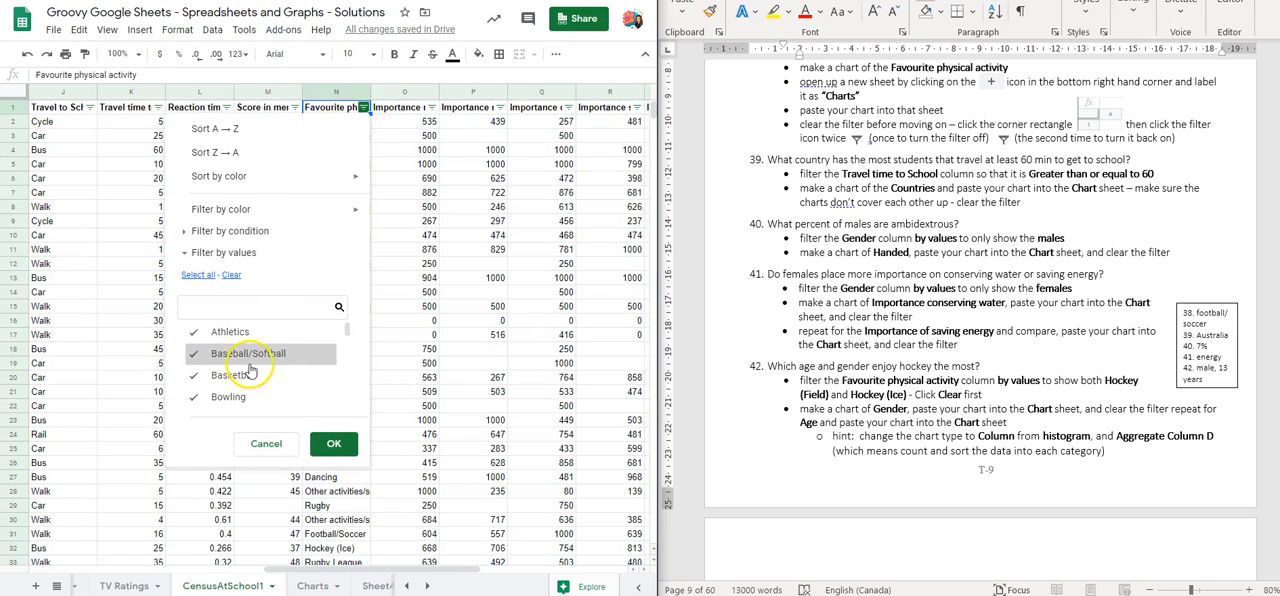
pyautogui.scroll(8, 258, 380)
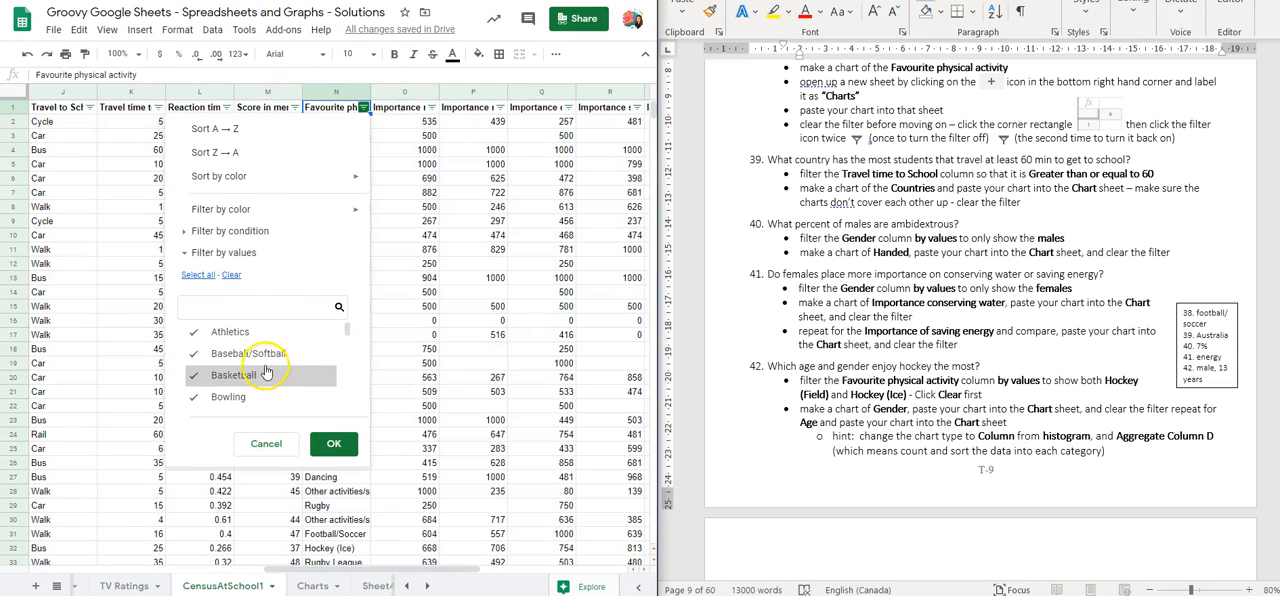